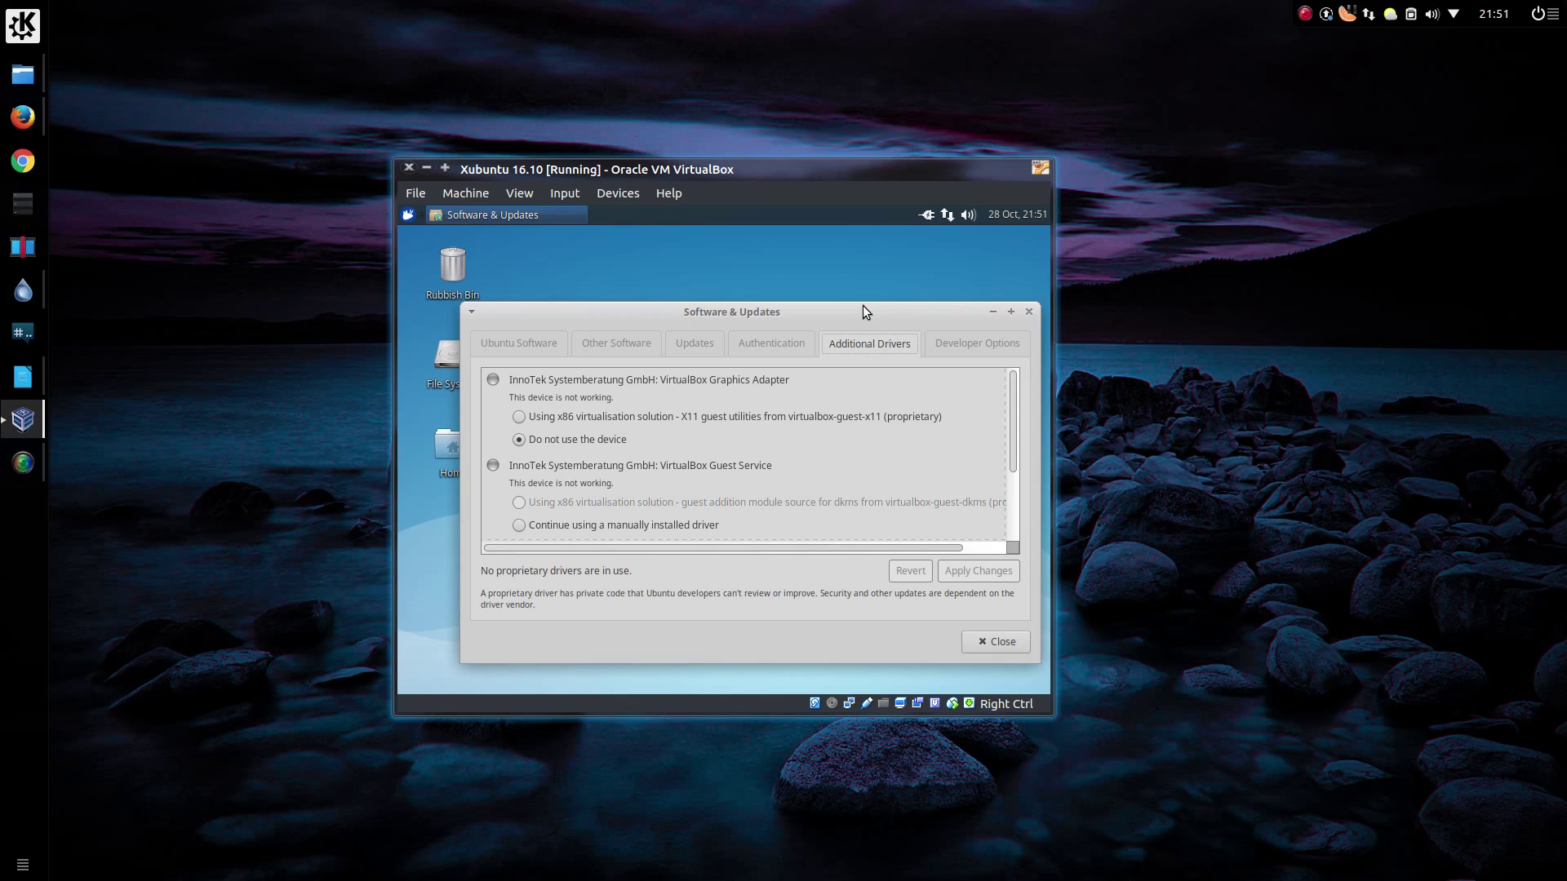
- Close Software & Updates and download vboxguest.sh with wget in a new terminal
click(1028, 311)
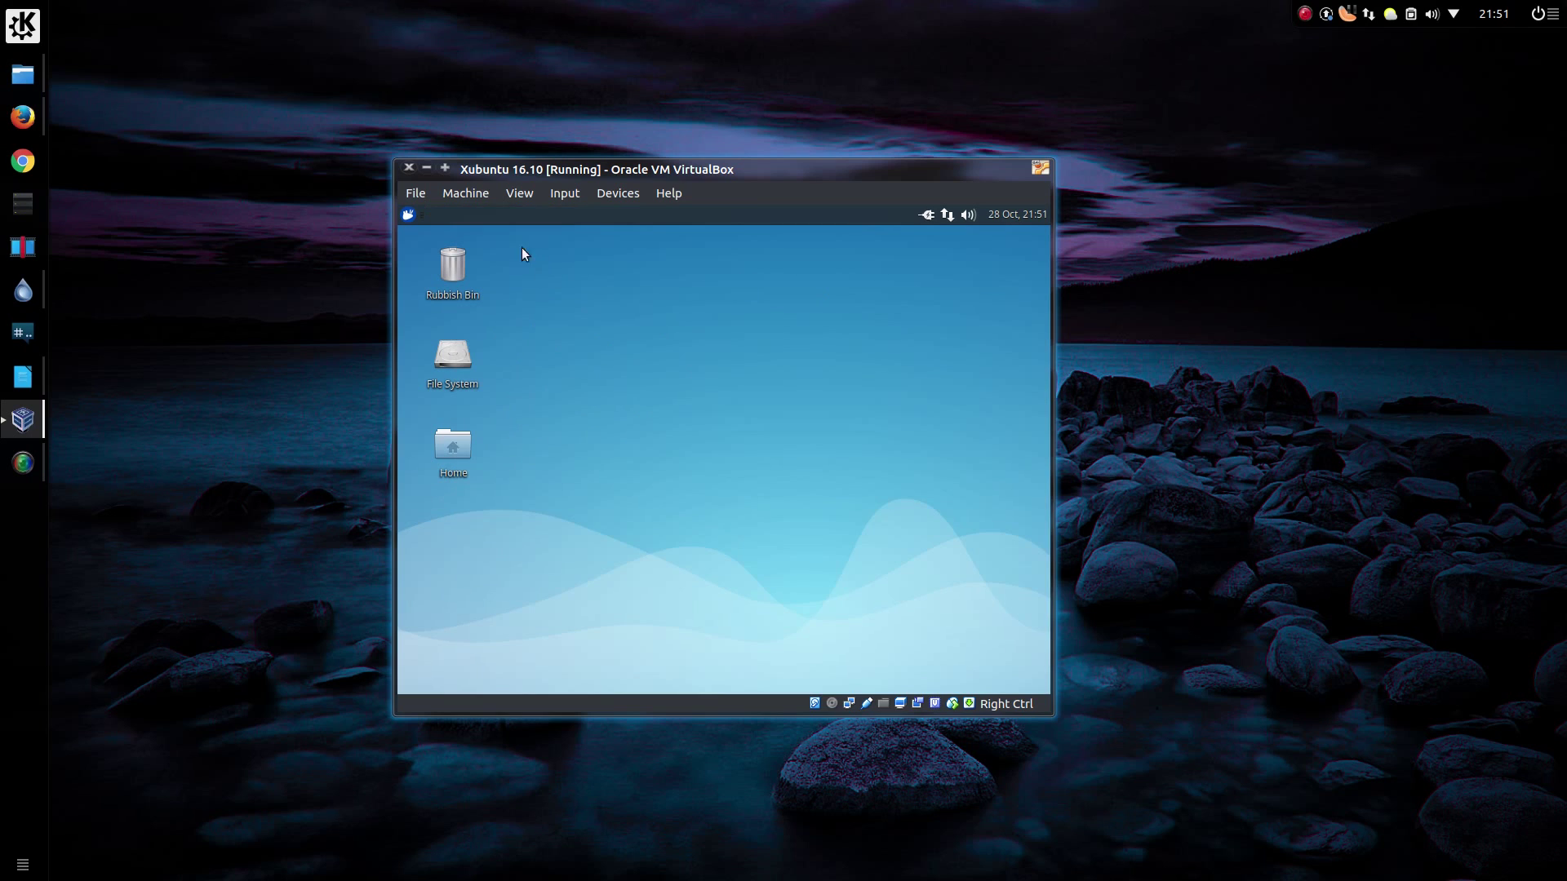
click(409, 215)
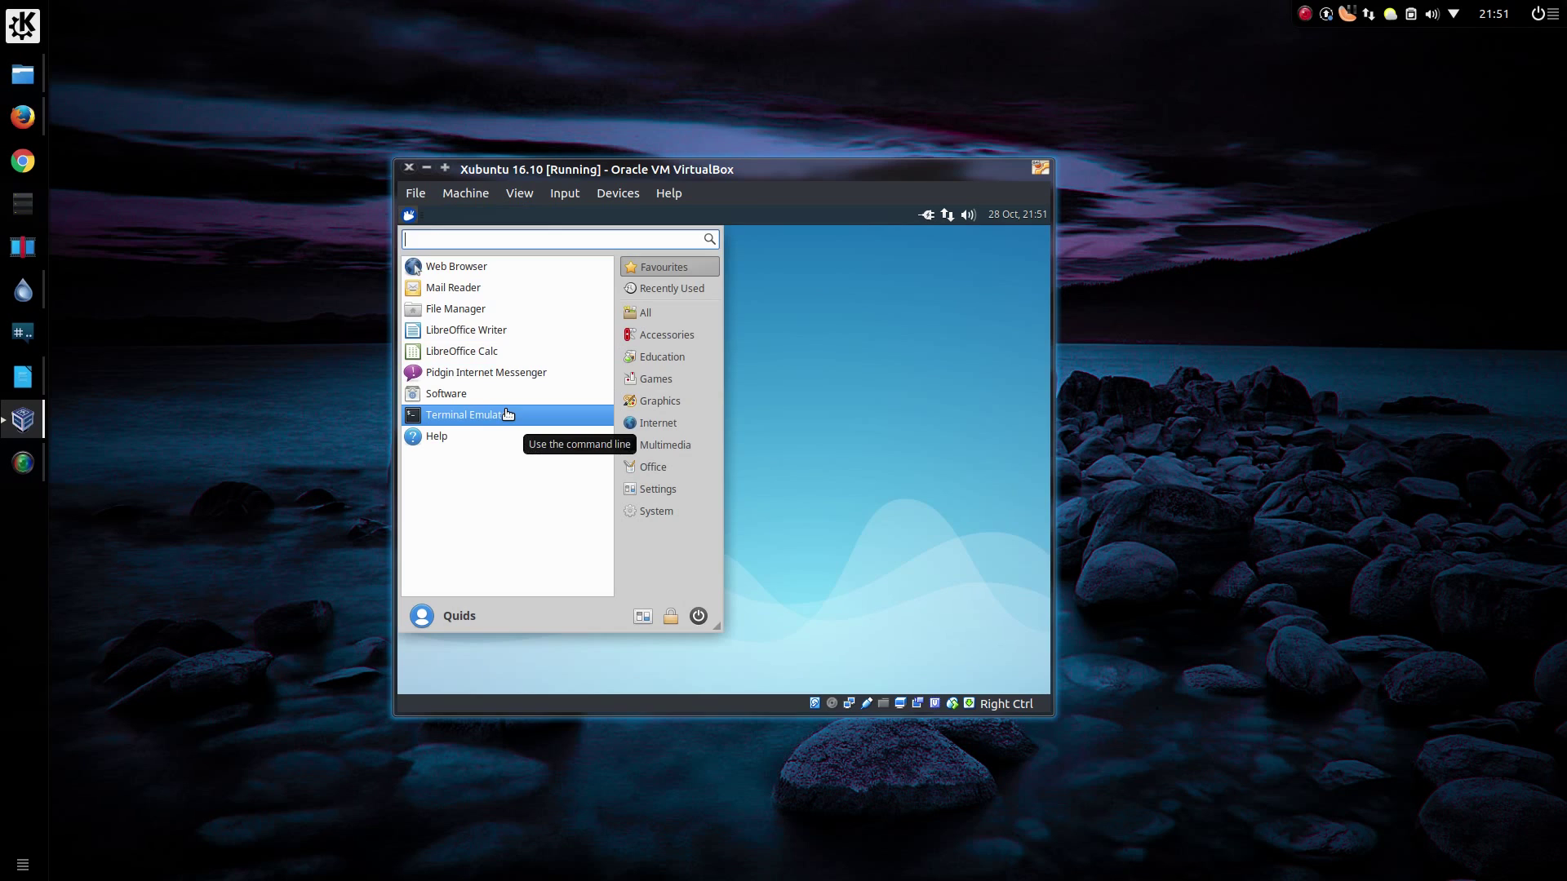
click(507, 414)
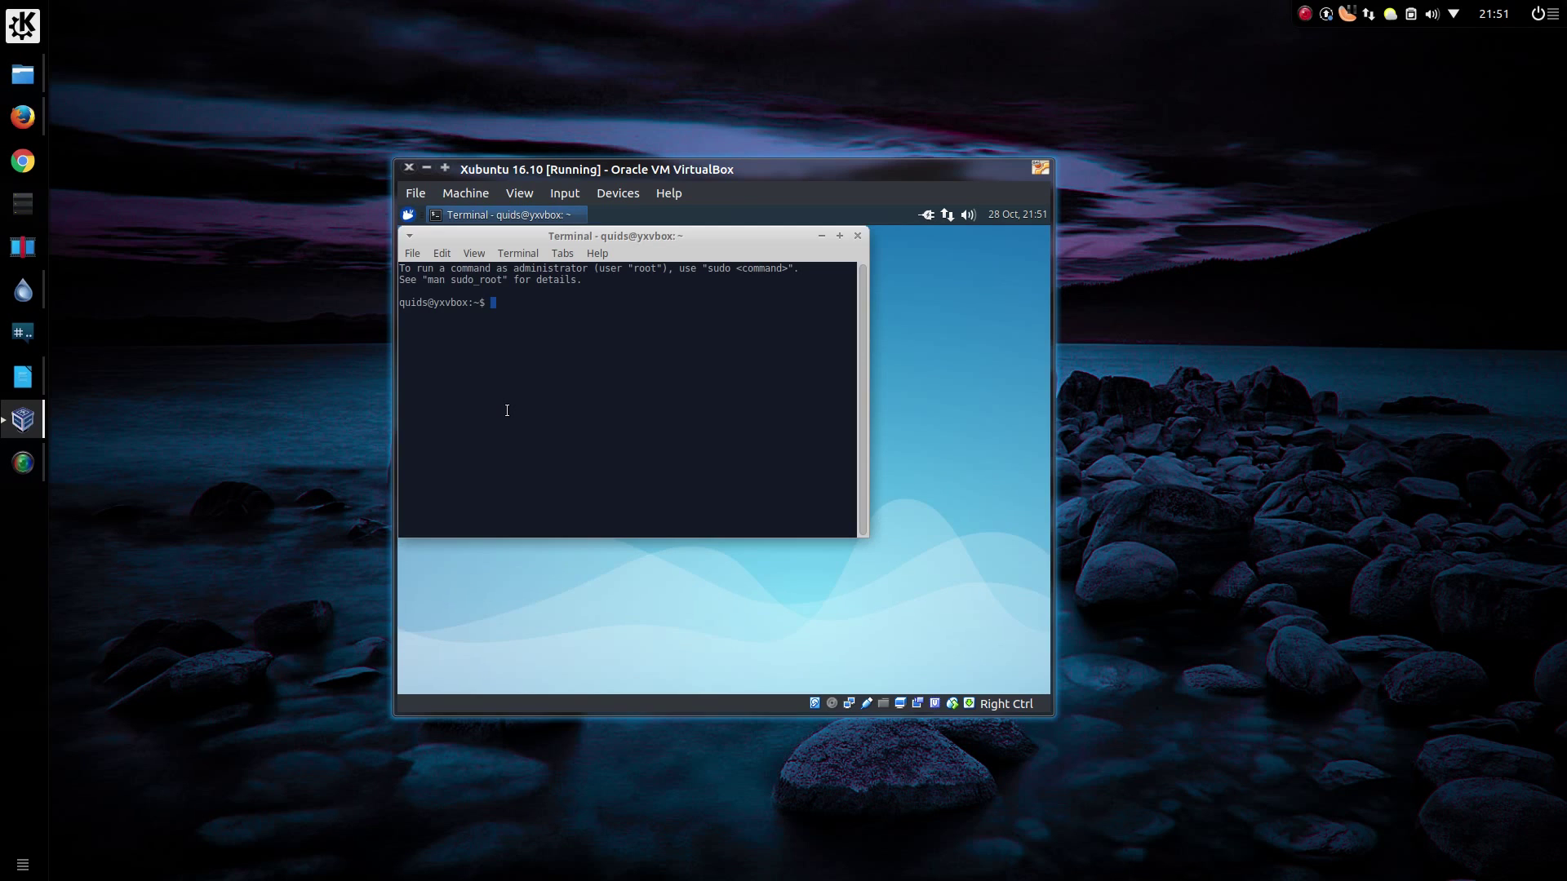
text(wget quidsup.net/sh/vboxguest.sh)
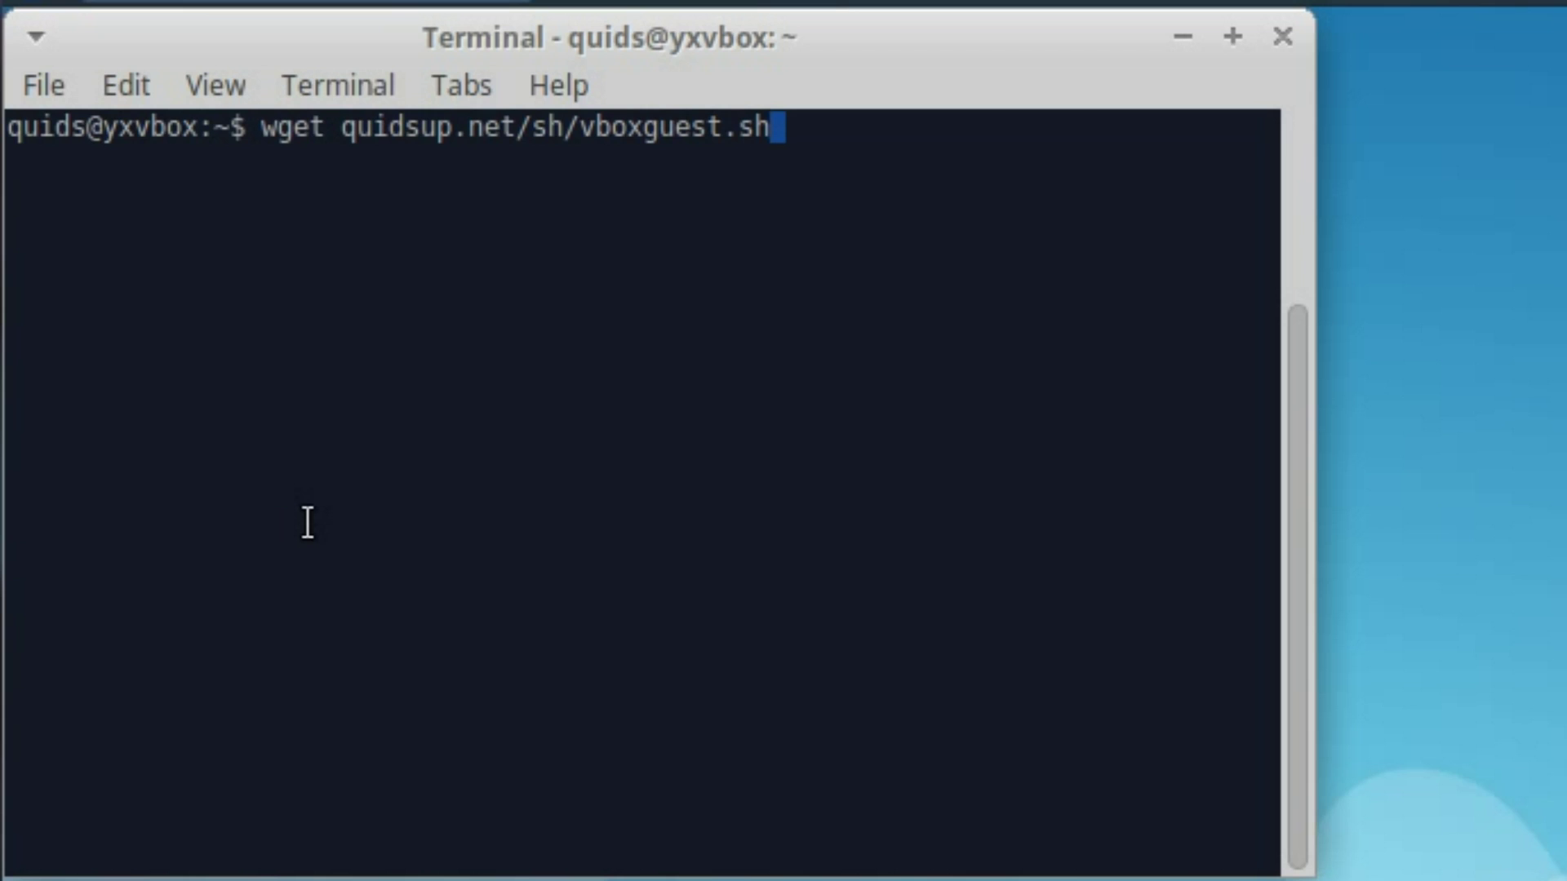
key(Return)
- Run vboxguest.sh with sudo bash, entering the administrator password
text(sudo bash vboxguest.sh)
key(Return)
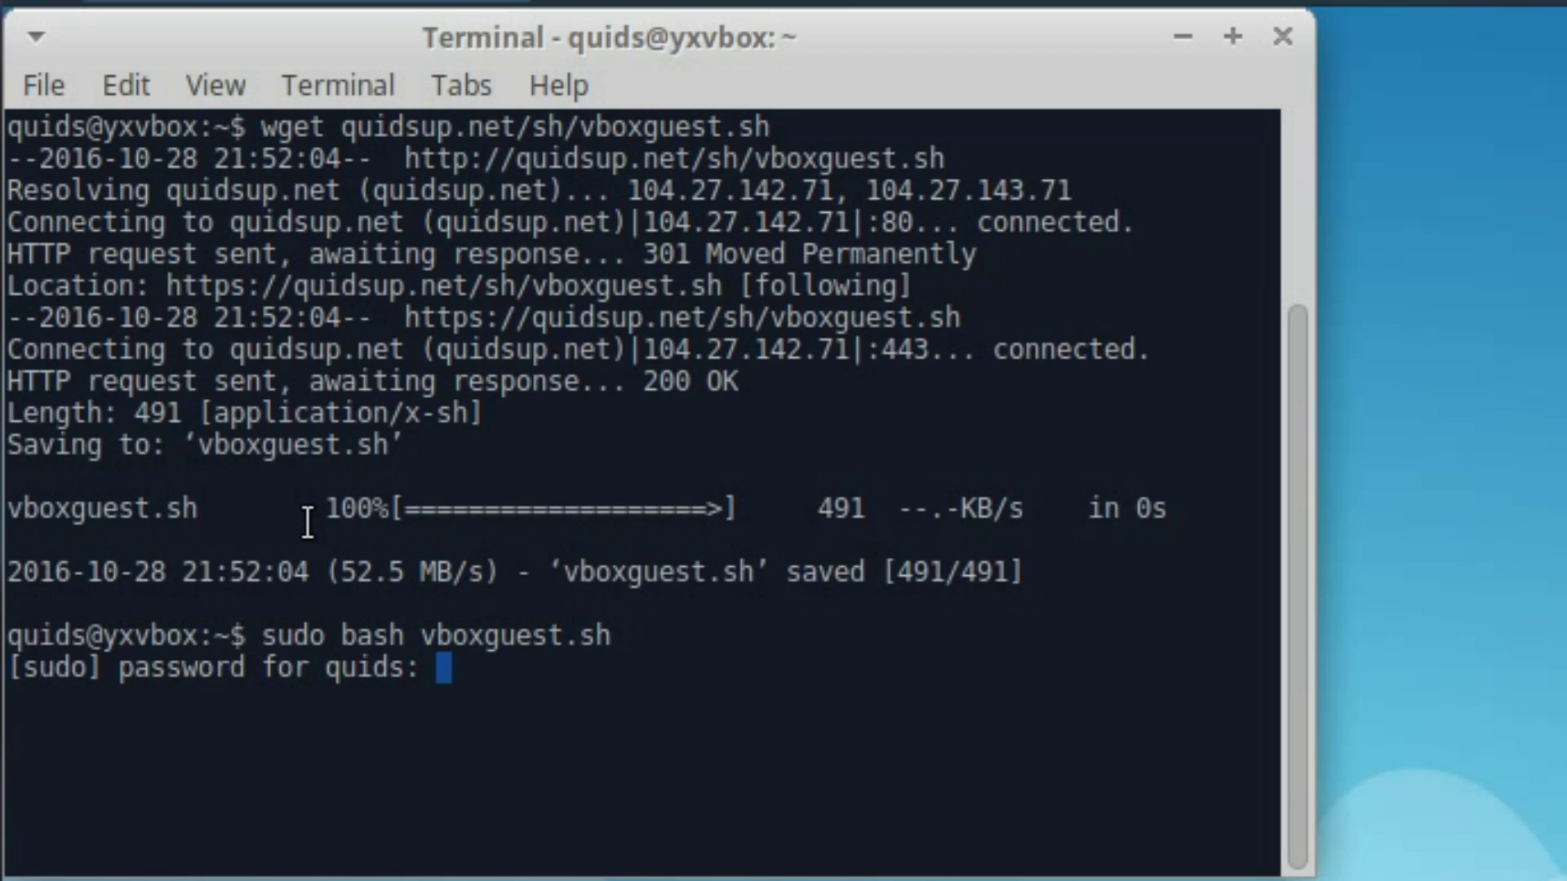
key(Return)
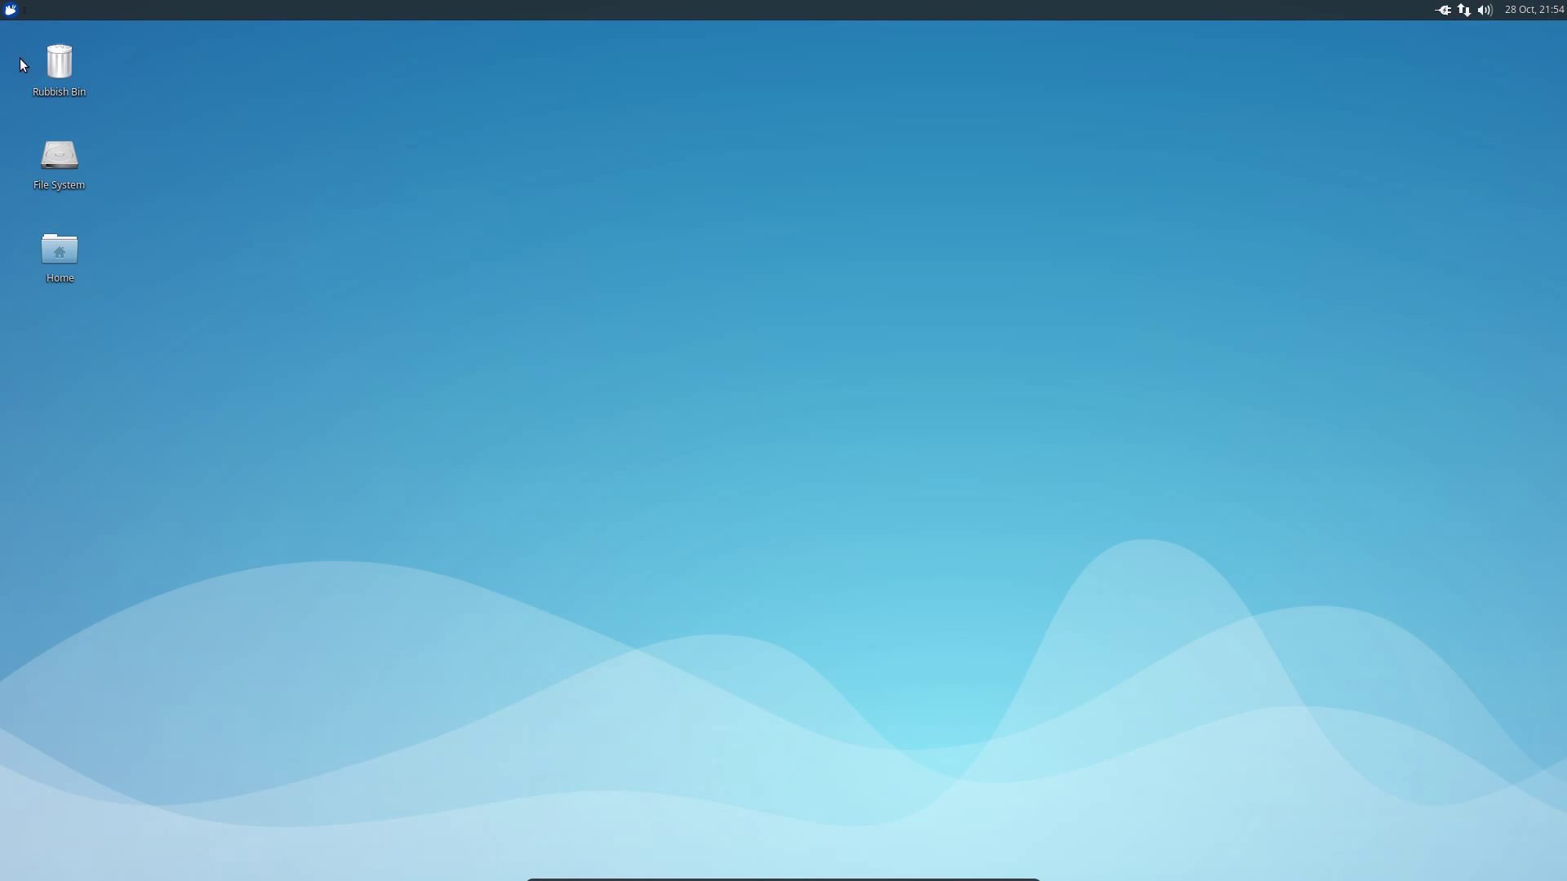
click(10, 10)
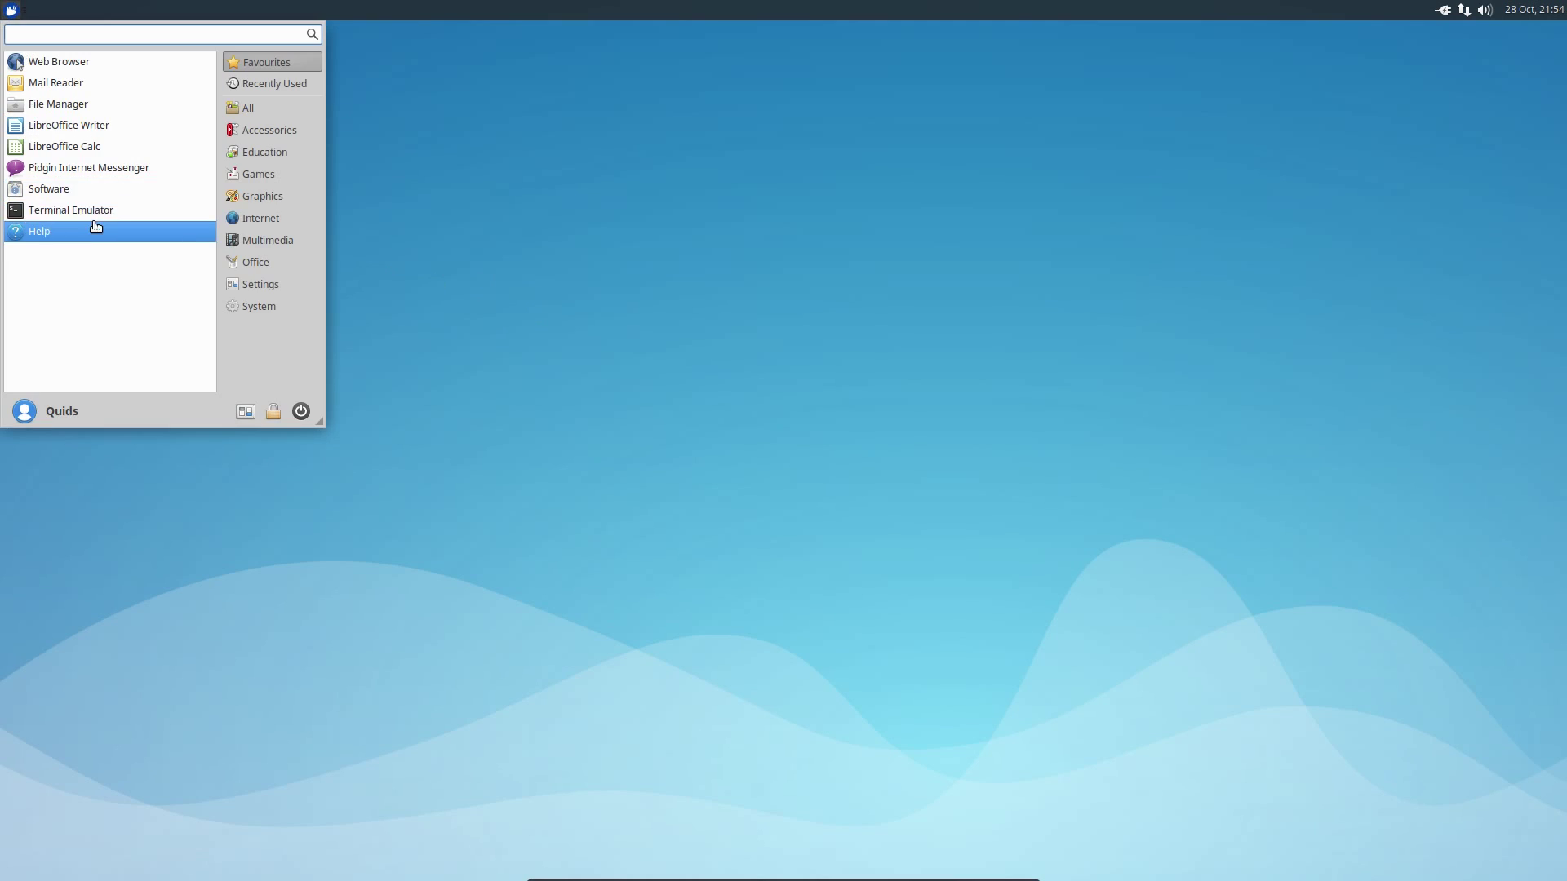
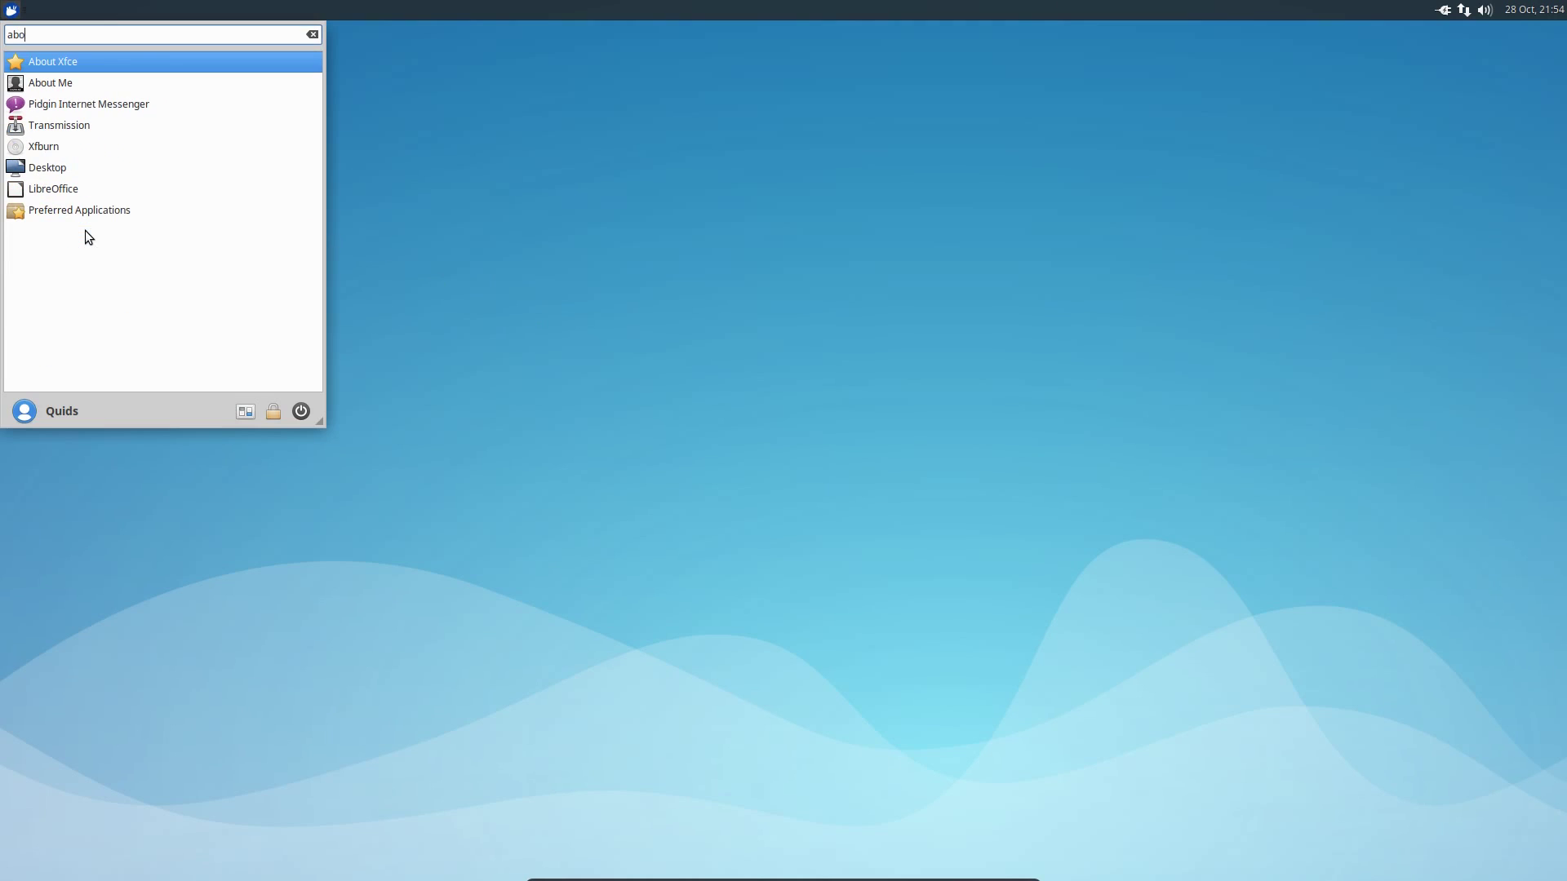
click(53, 64)
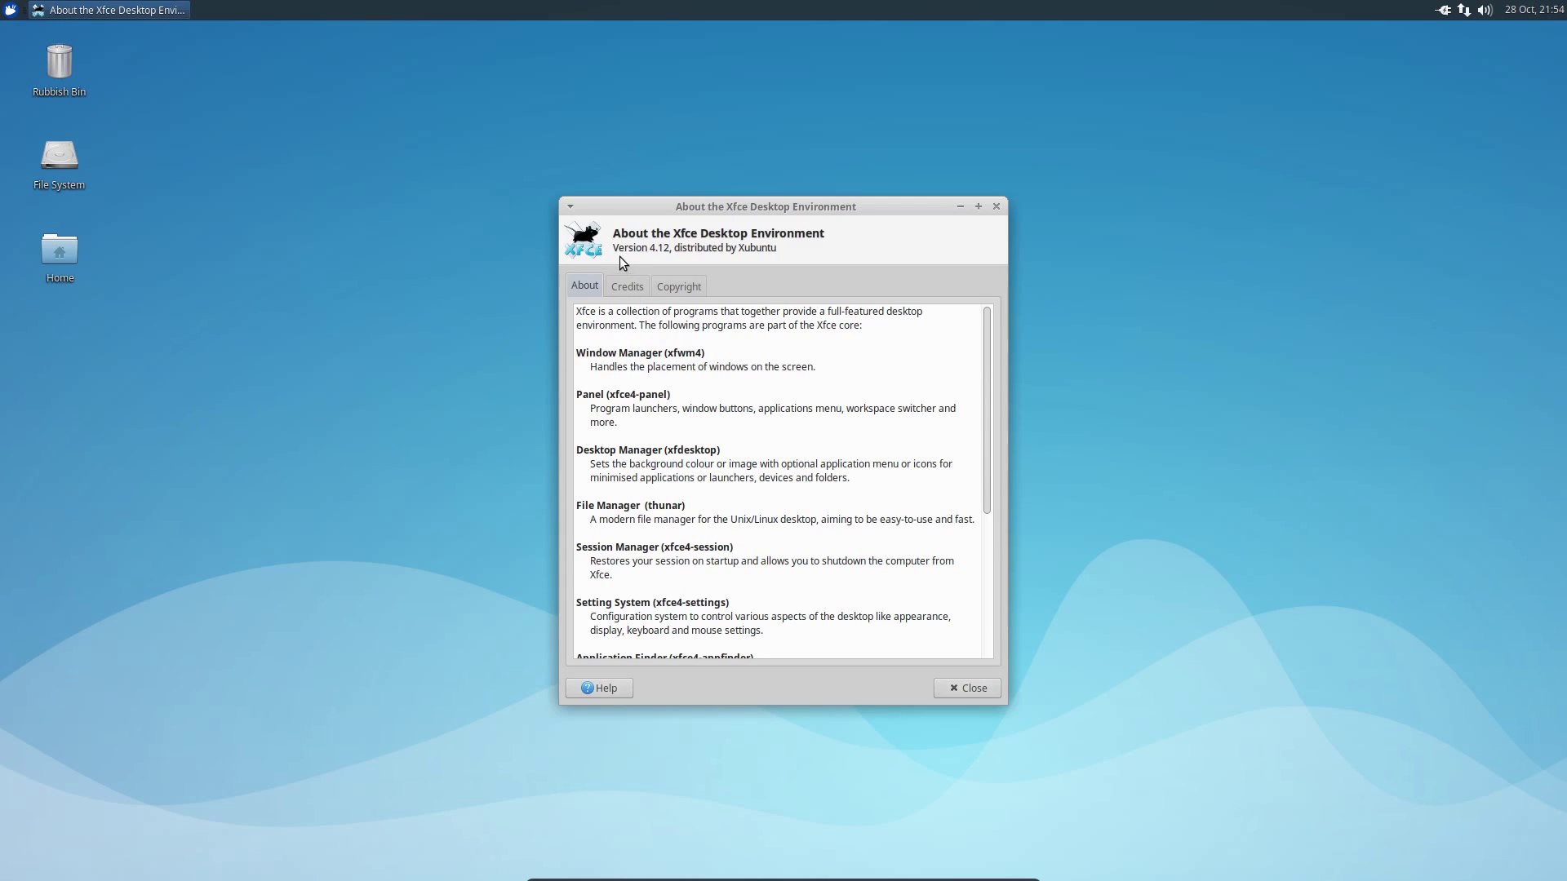
click(997, 206)
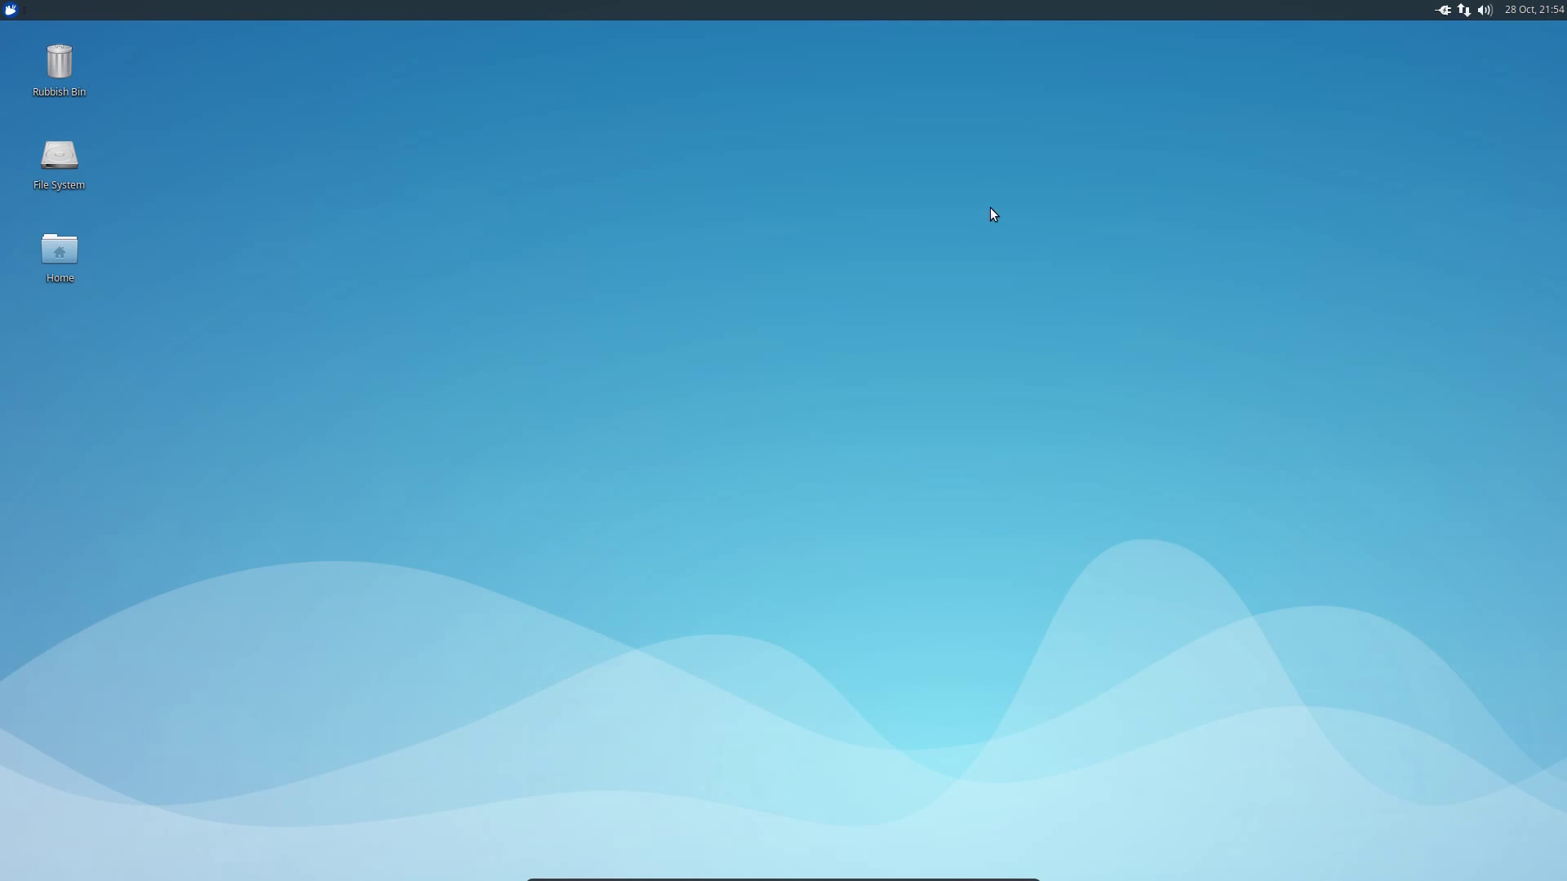
- Open the Home folder in Thunar and bring up Task Manager from the Whisker menu
double_click(65, 251)
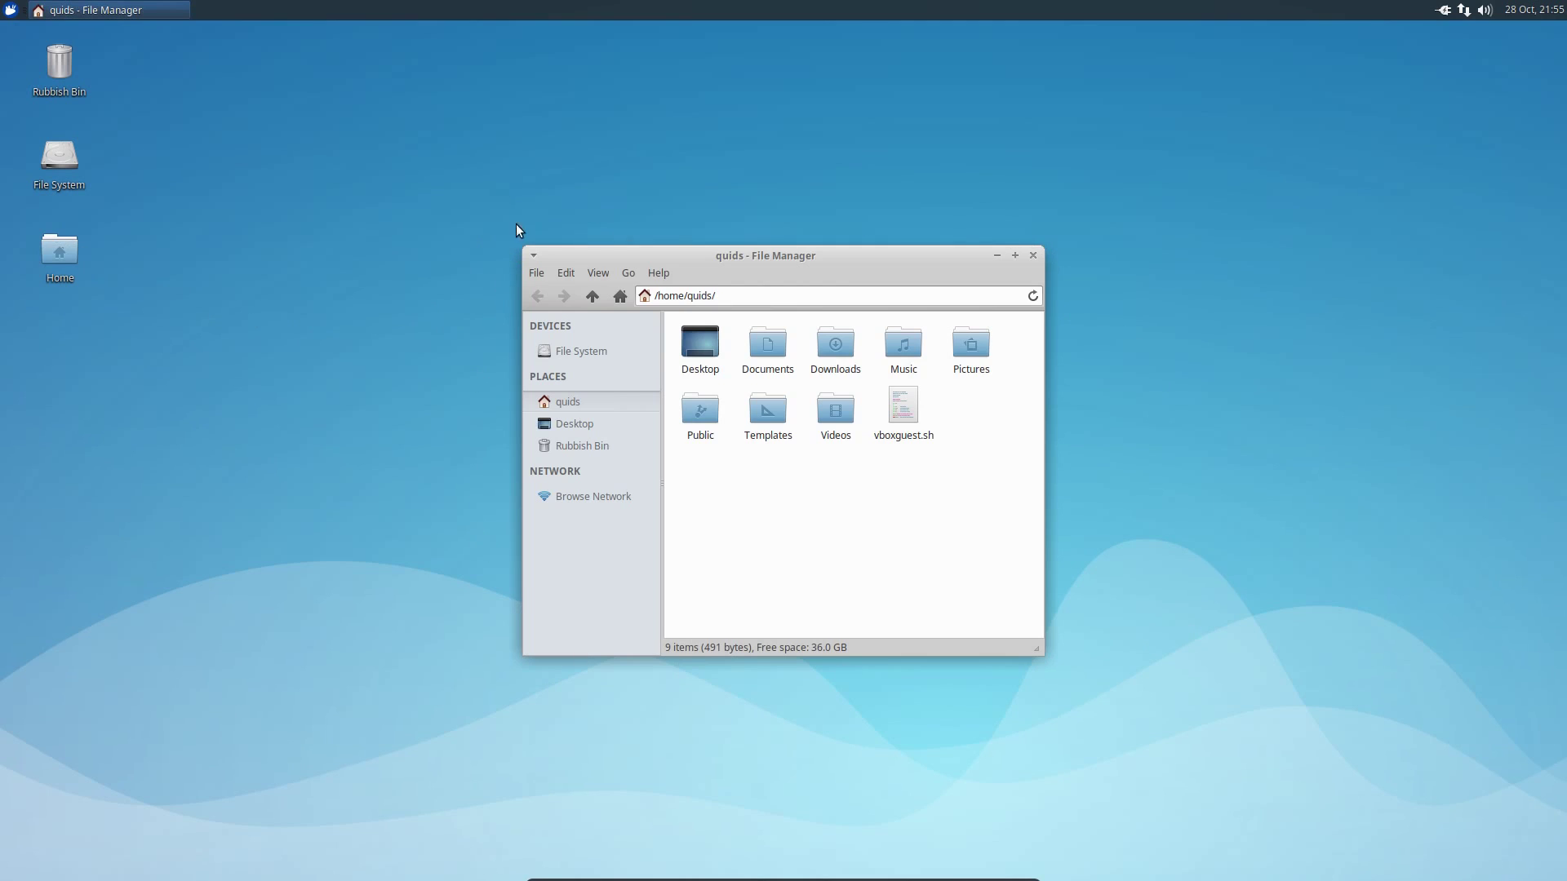
click(11, 10)
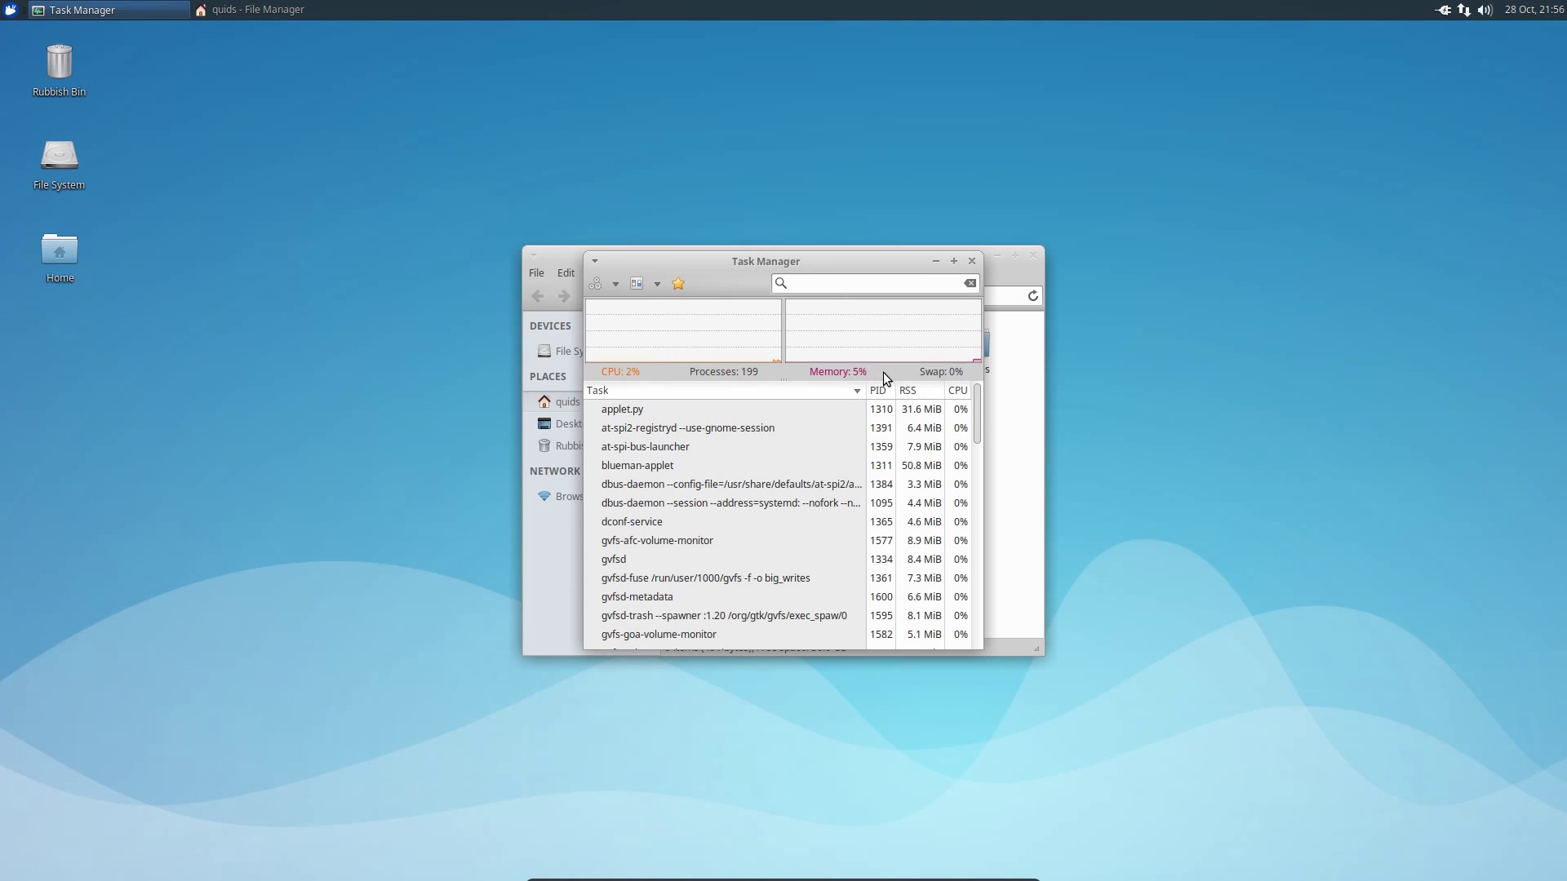
- Close Task Manager, check memory with free -m (354 of 7982 MB used), then close all windows
click(972, 261)
click(18, 11)
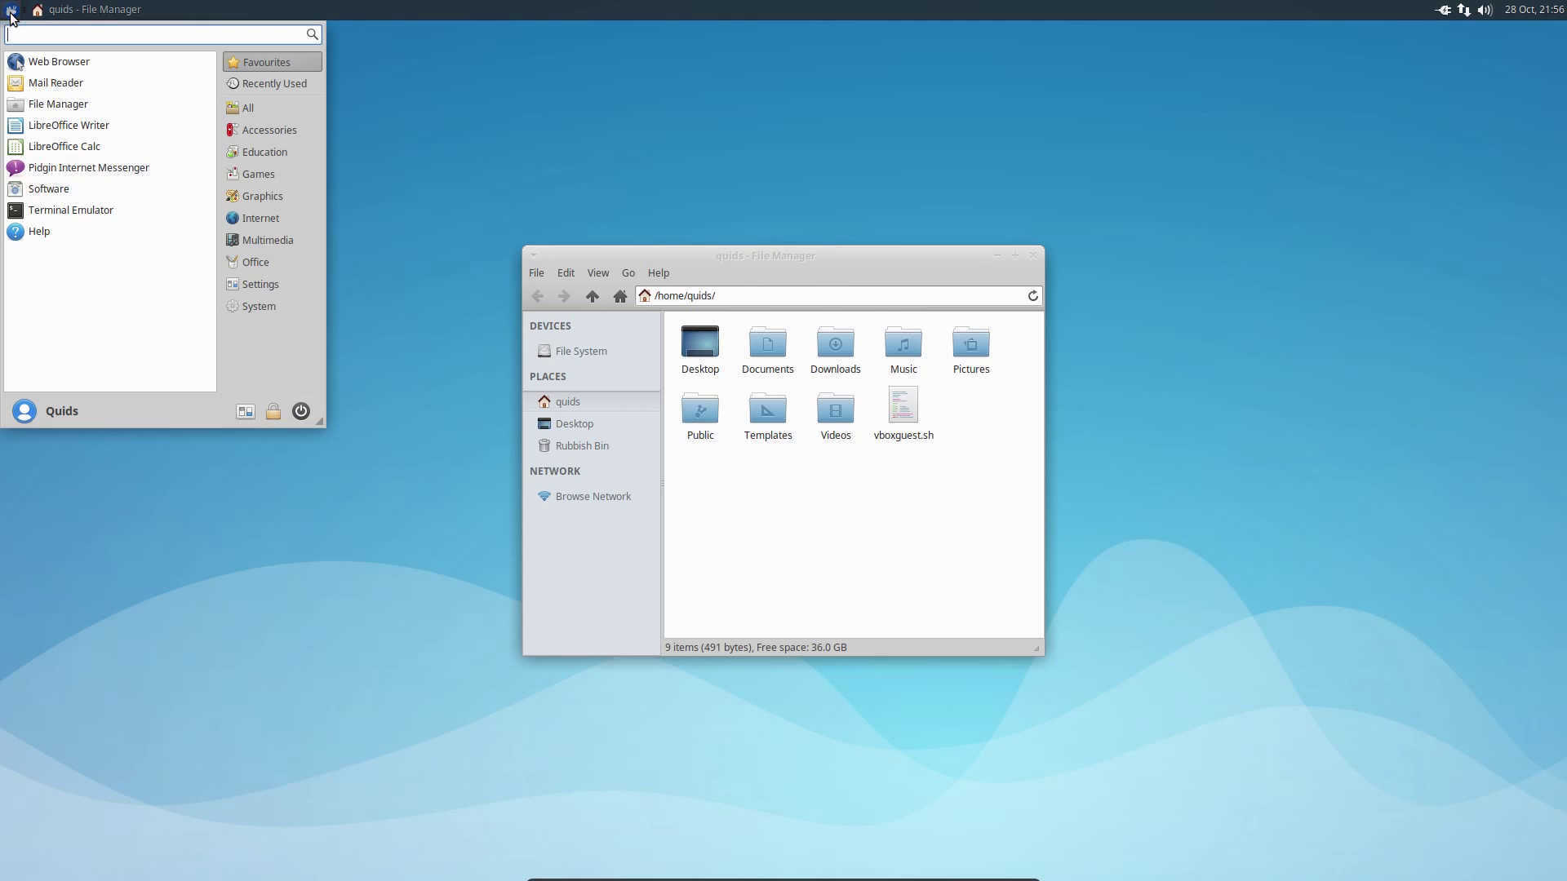
click(129, 214)
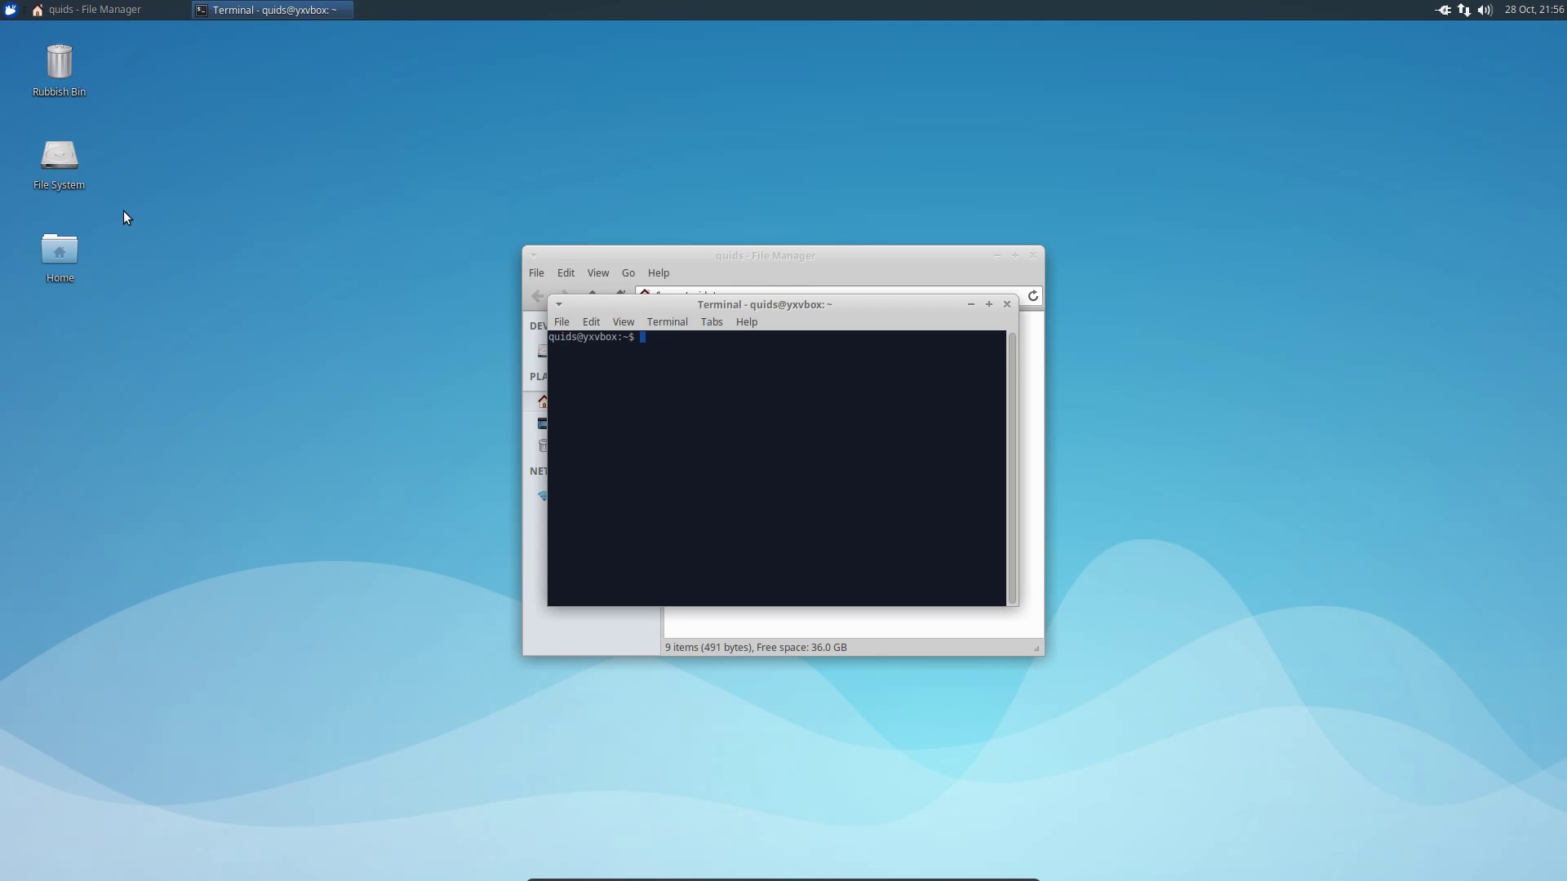
text(free -m)
key(Return)
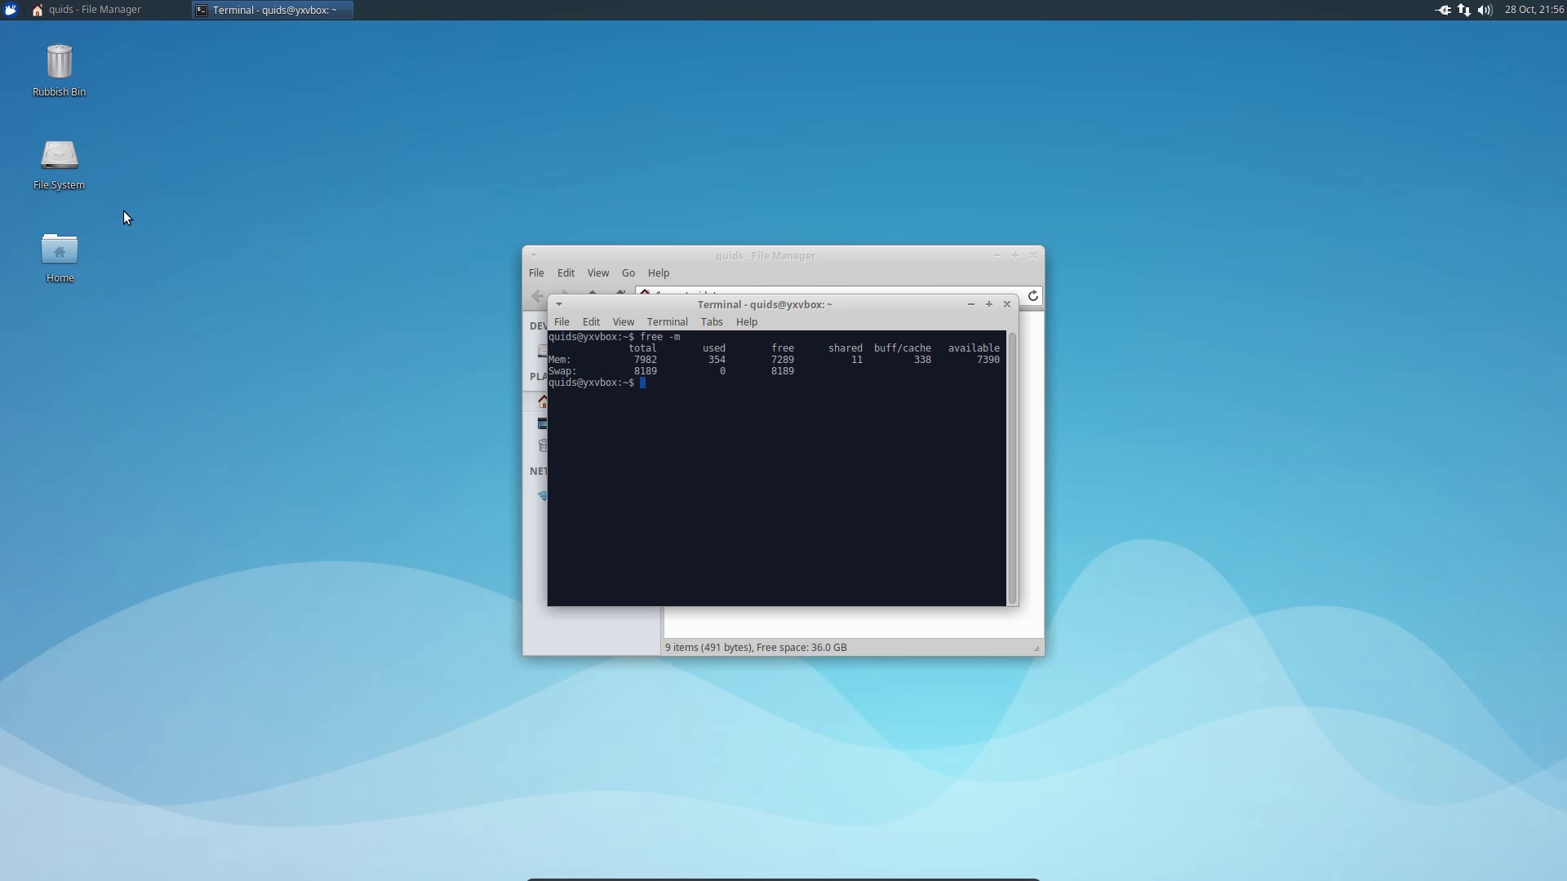
key(ctrl+d)
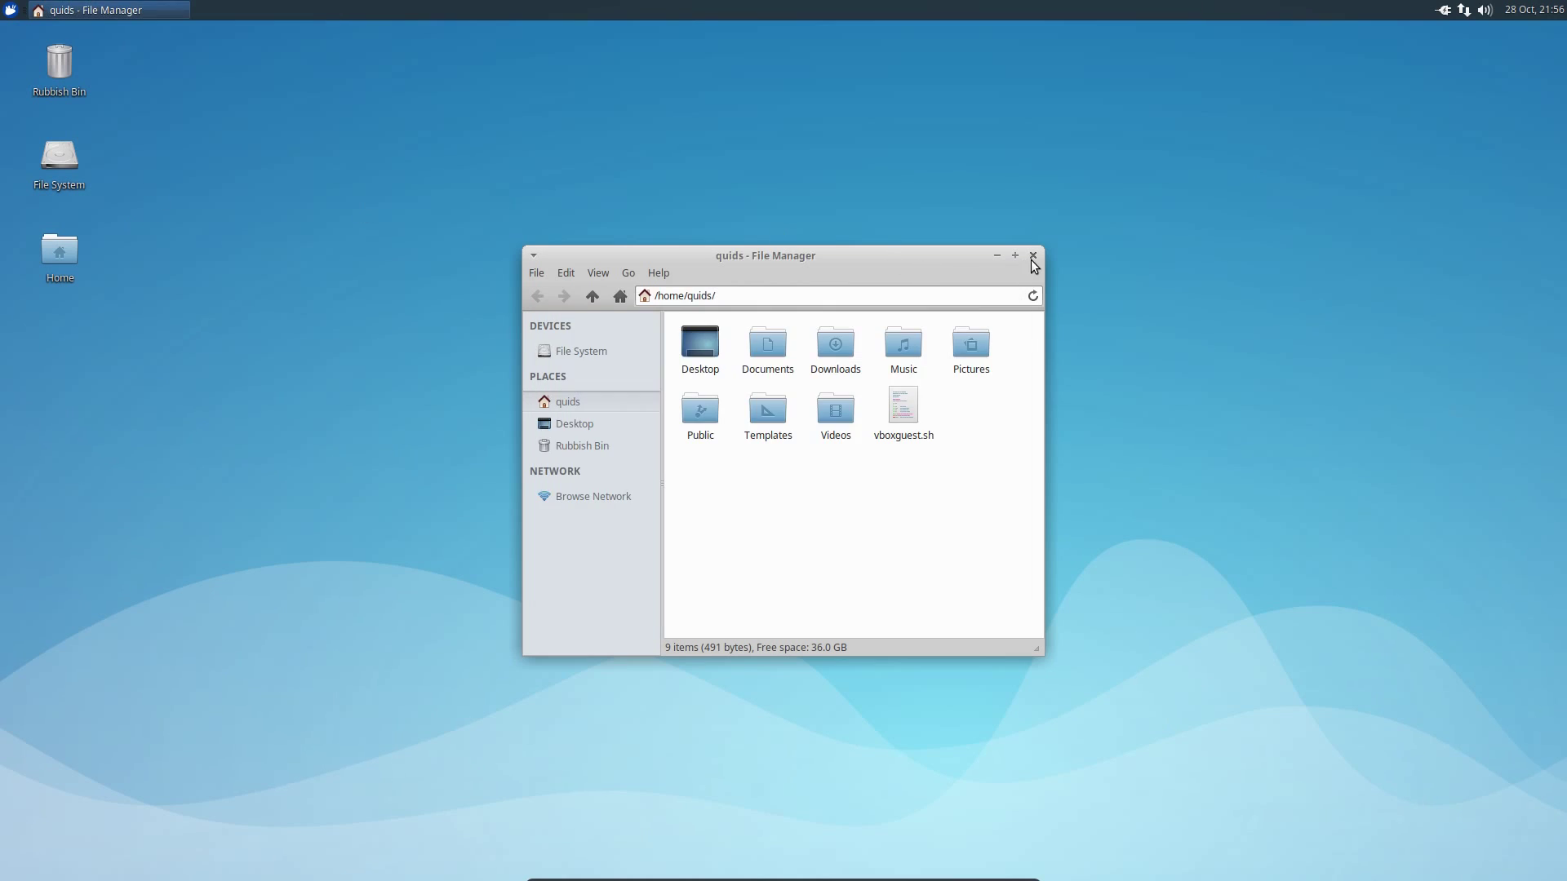
click(1033, 256)
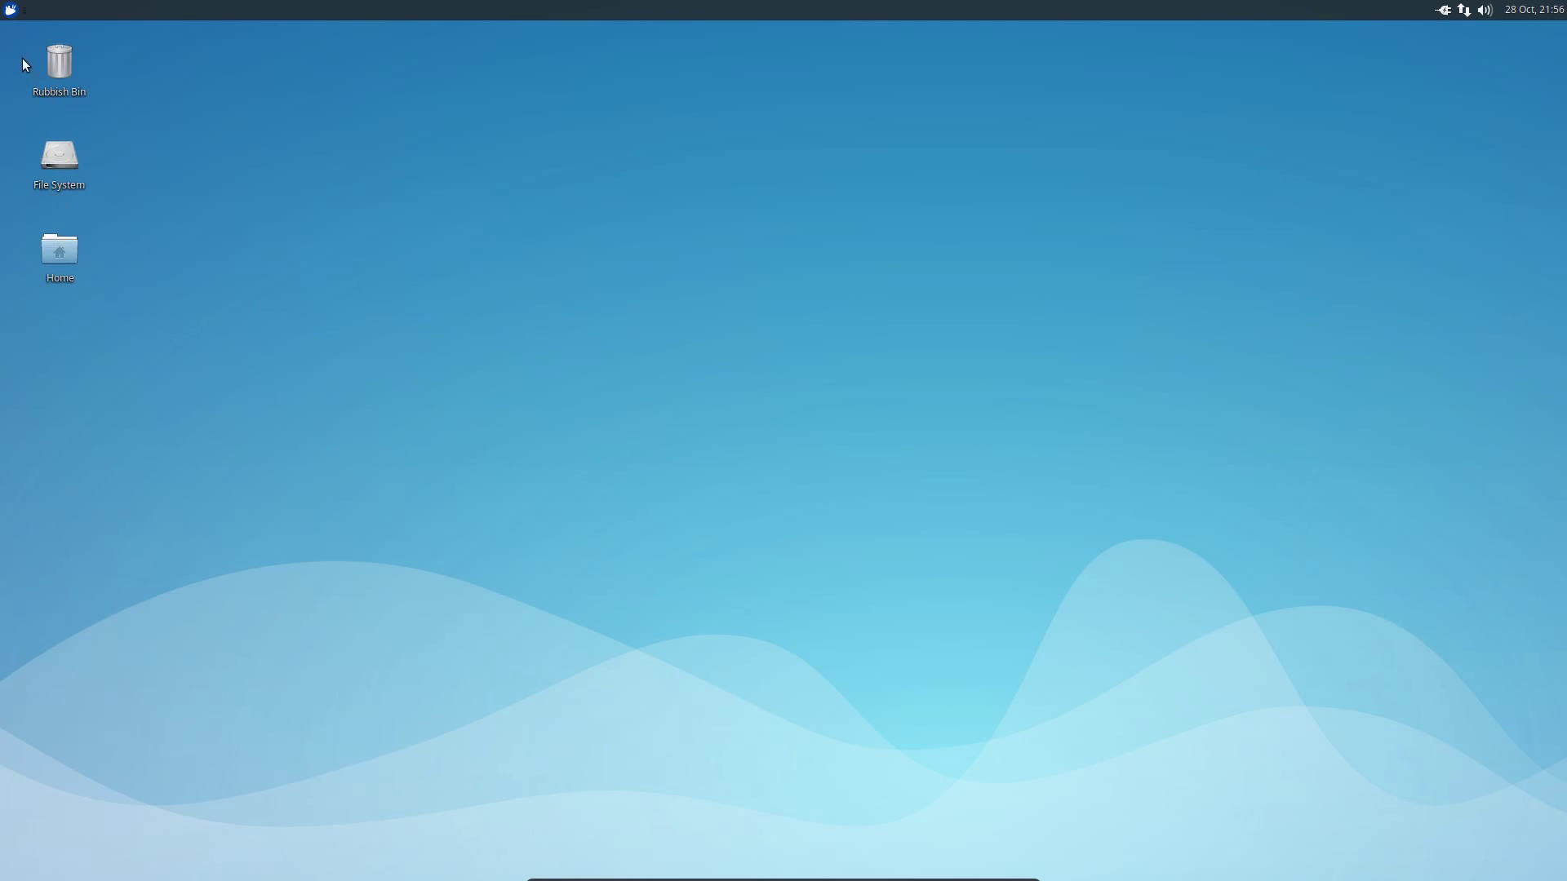
- Search the Whisker menu for 'cal', browse the results, and drag the menu larger
click(6, 11)
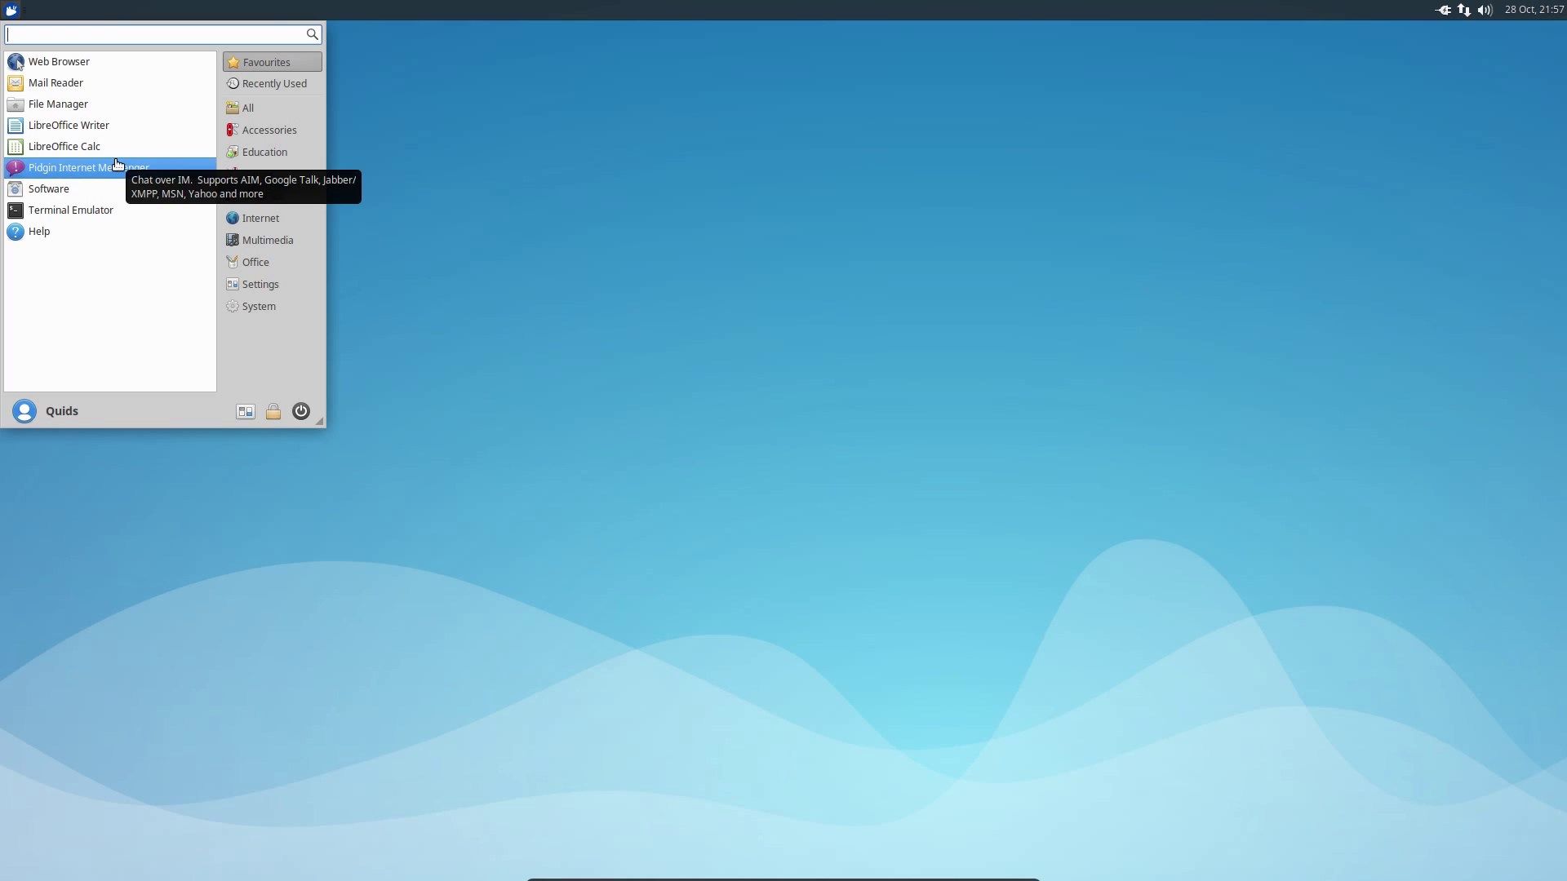
text(c)
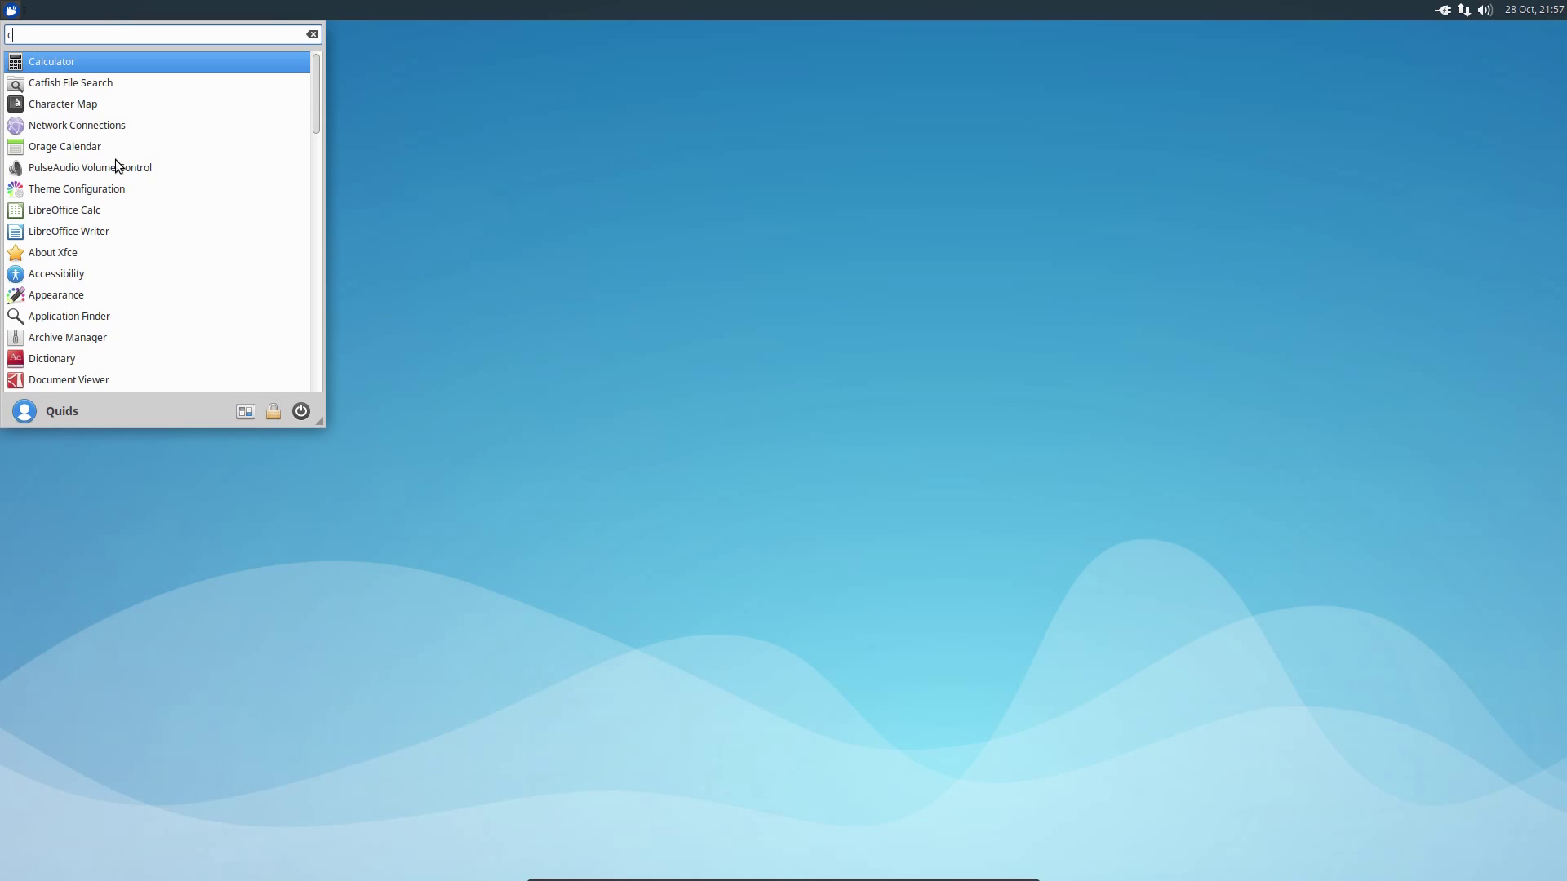
text(a)
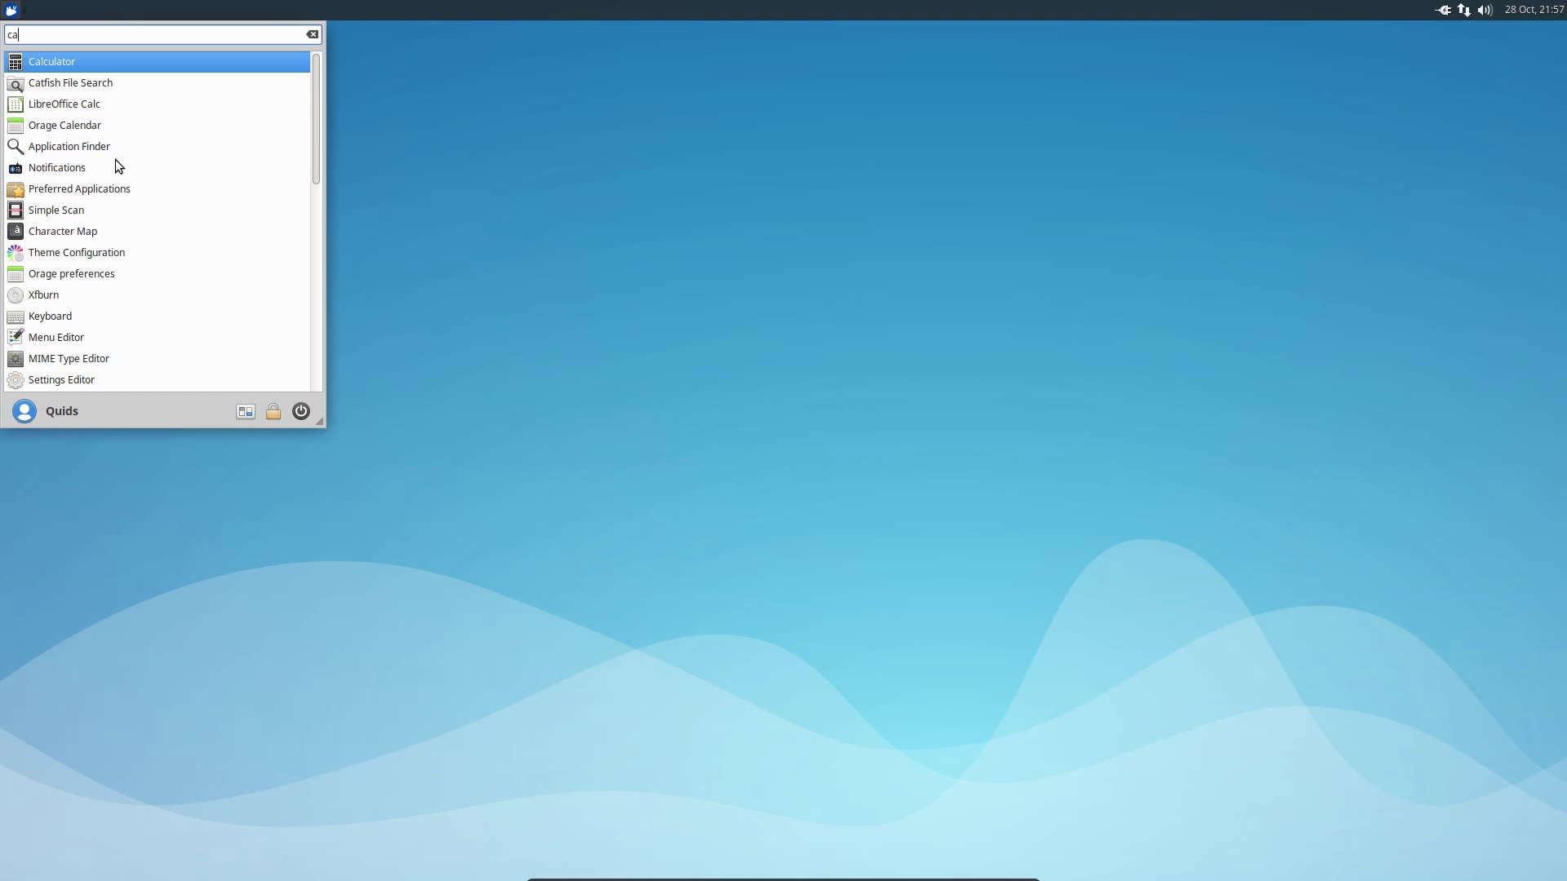
text(l)
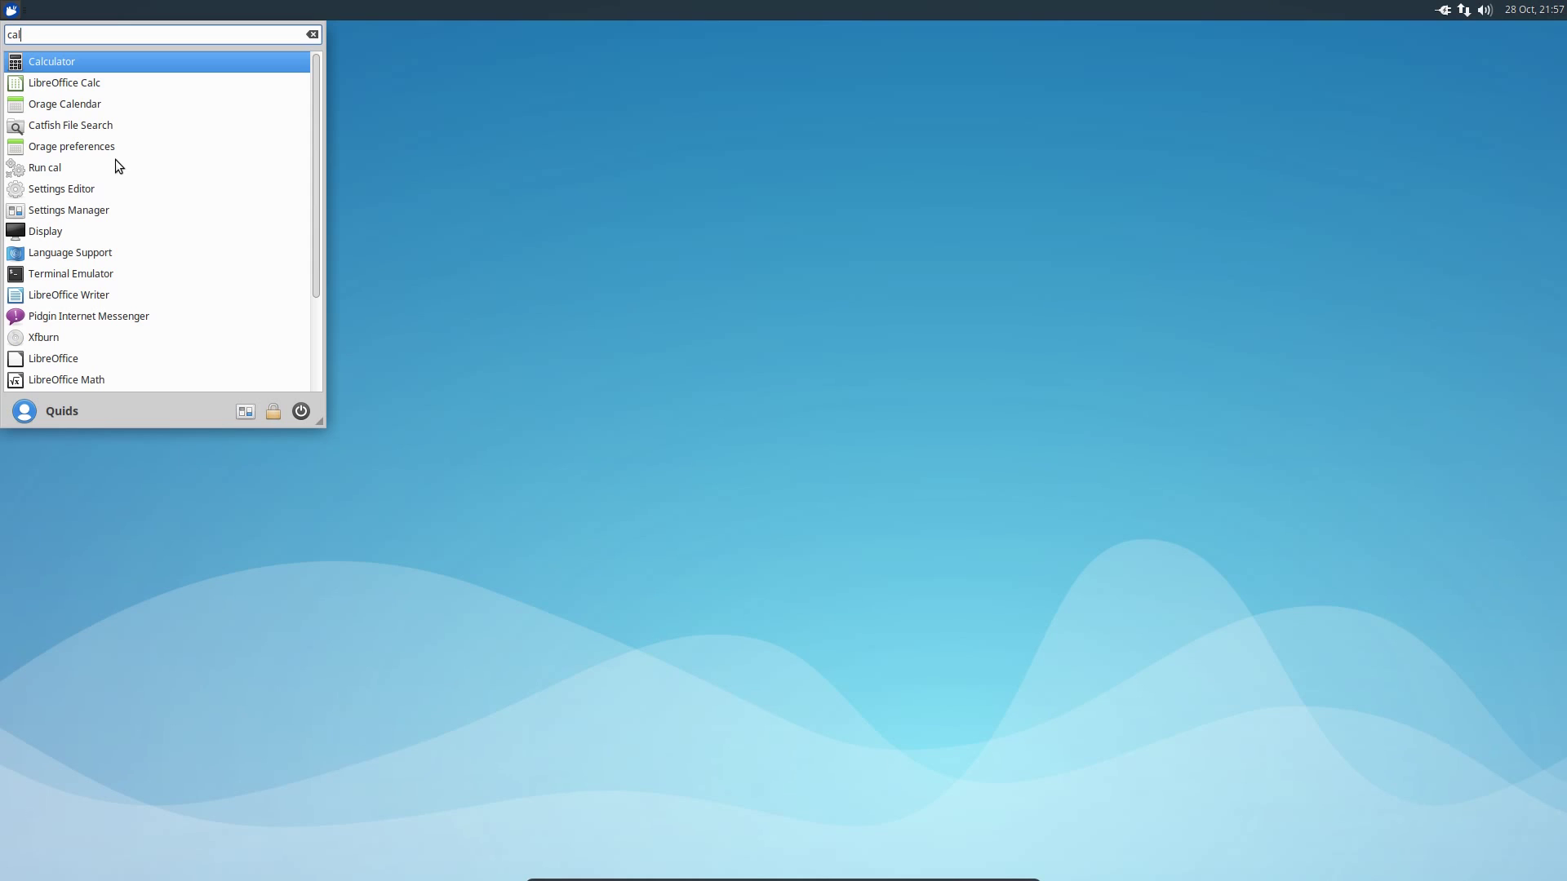
key(Down)
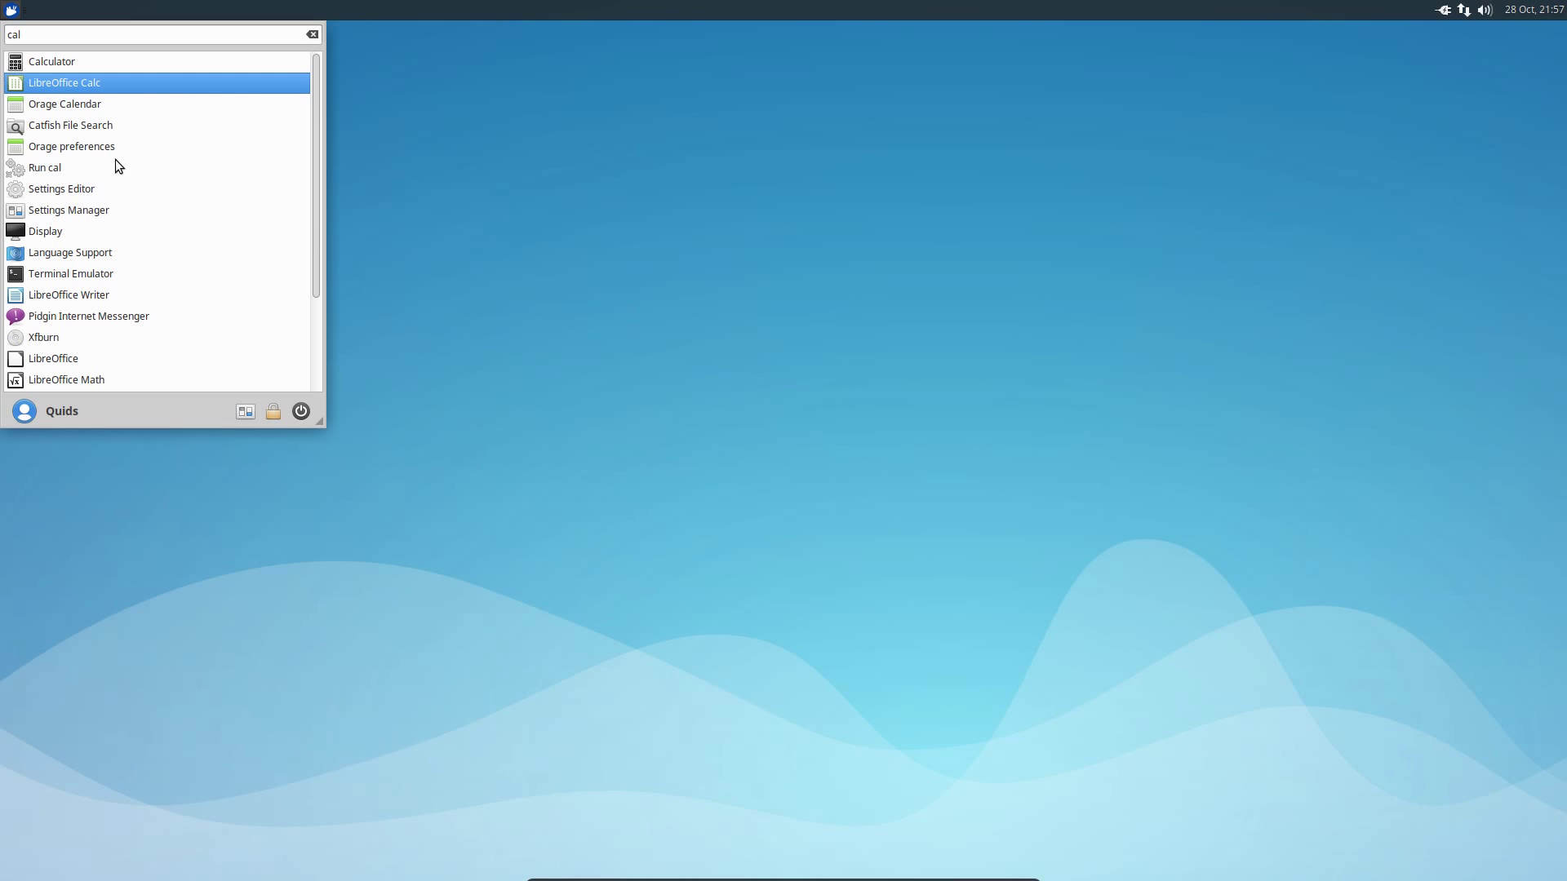
key(Down)
key(Down)
key(Up)
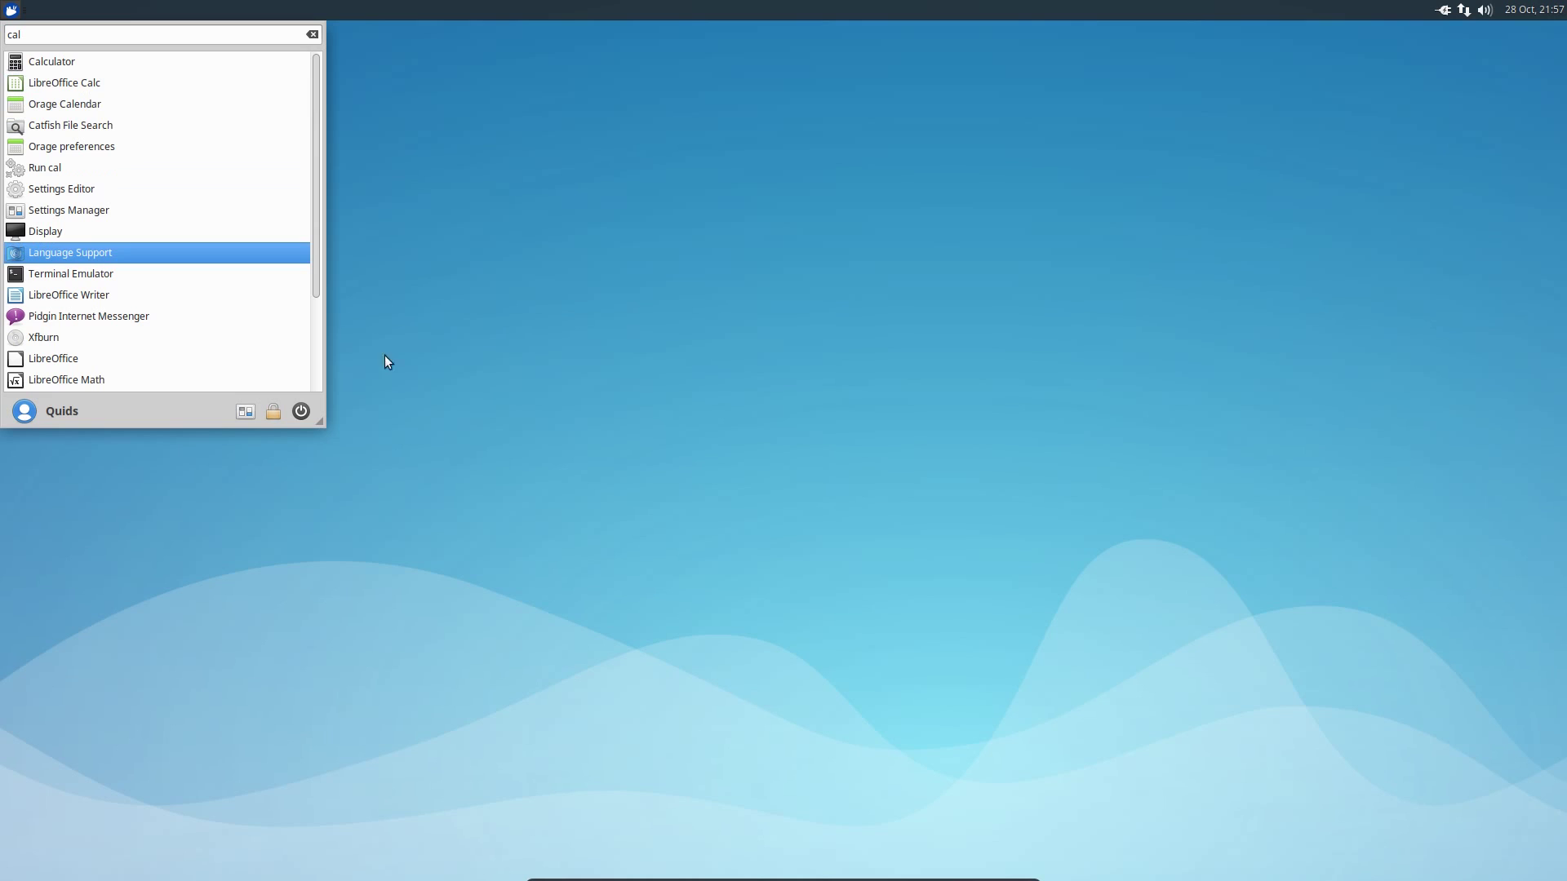
drag(313, 412, 365, 443)
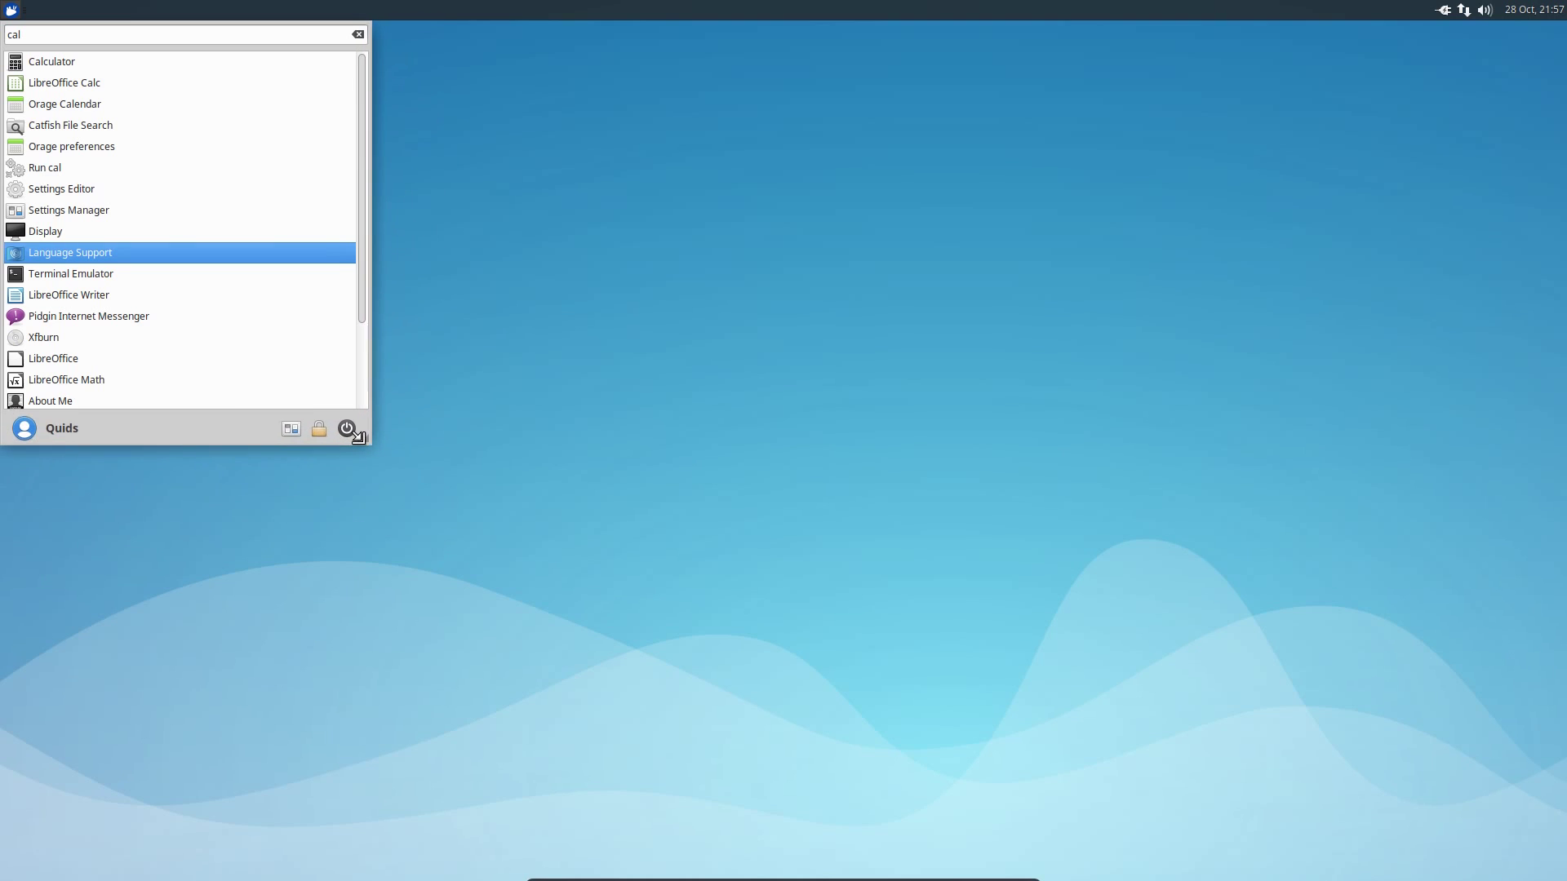
- Open the user profile editor to browse for a profile picture, then cancel the file chooser
click(29, 430)
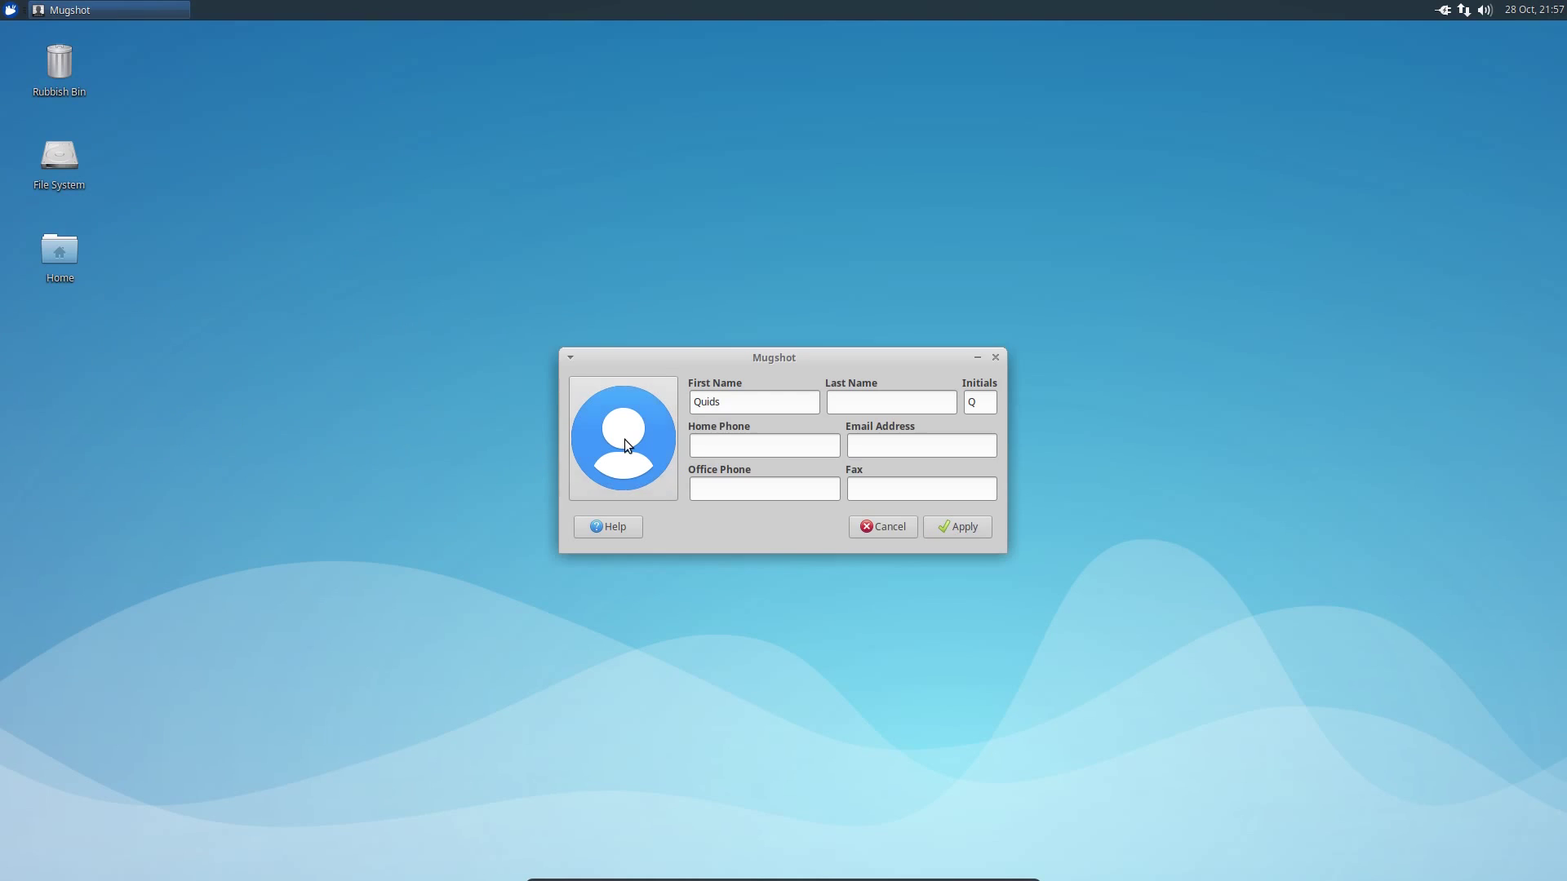
click(625, 440)
click(629, 515)
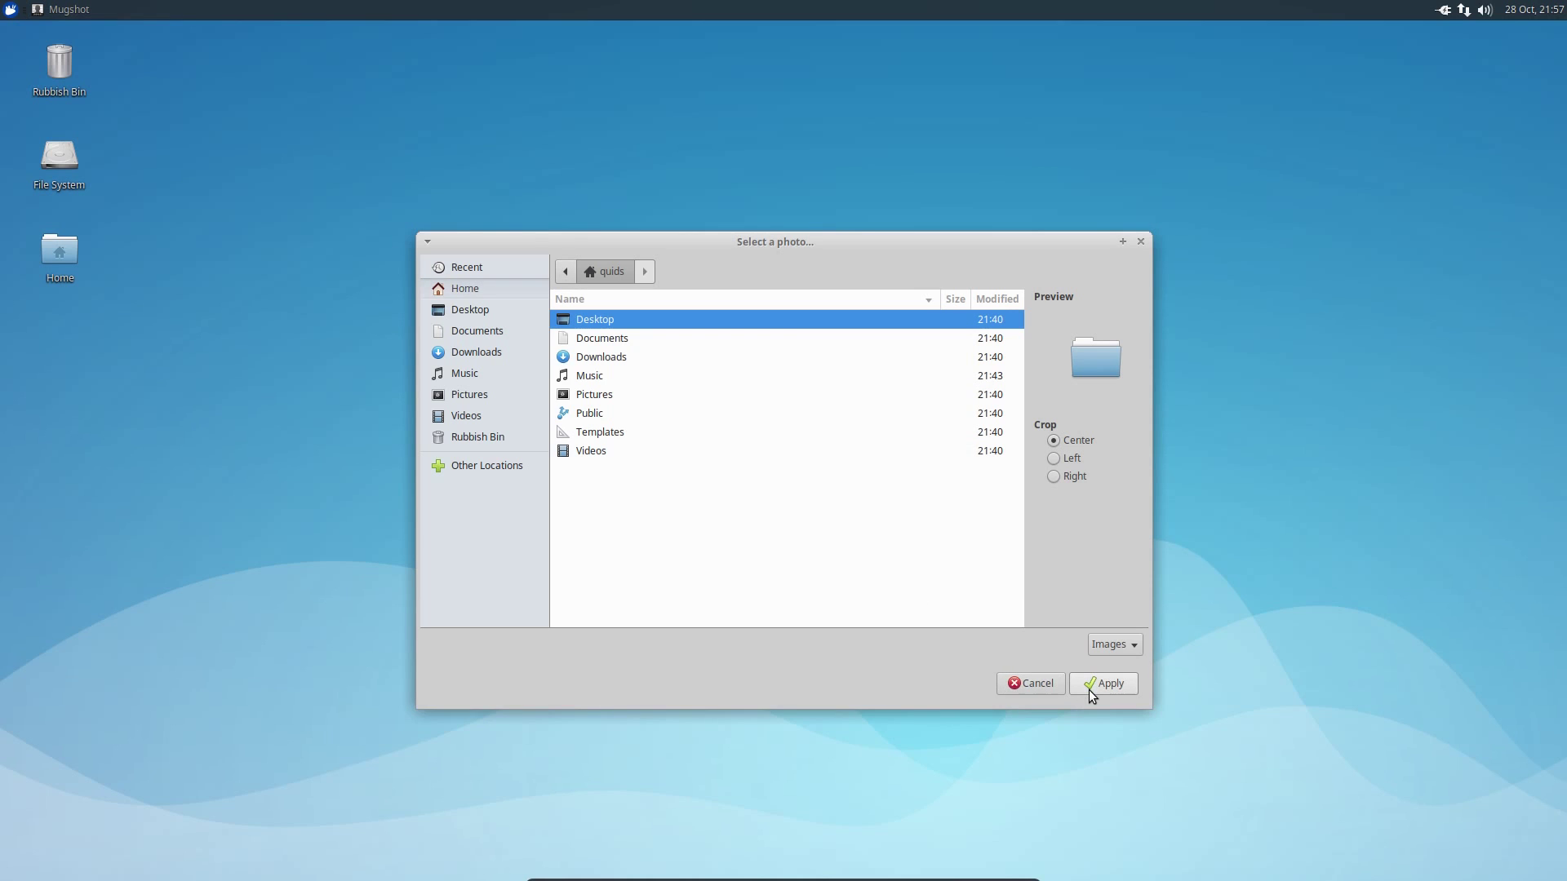
click(1047, 684)
- Check the panel's calendar, volume controls and wired network connection options
click(1542, 10)
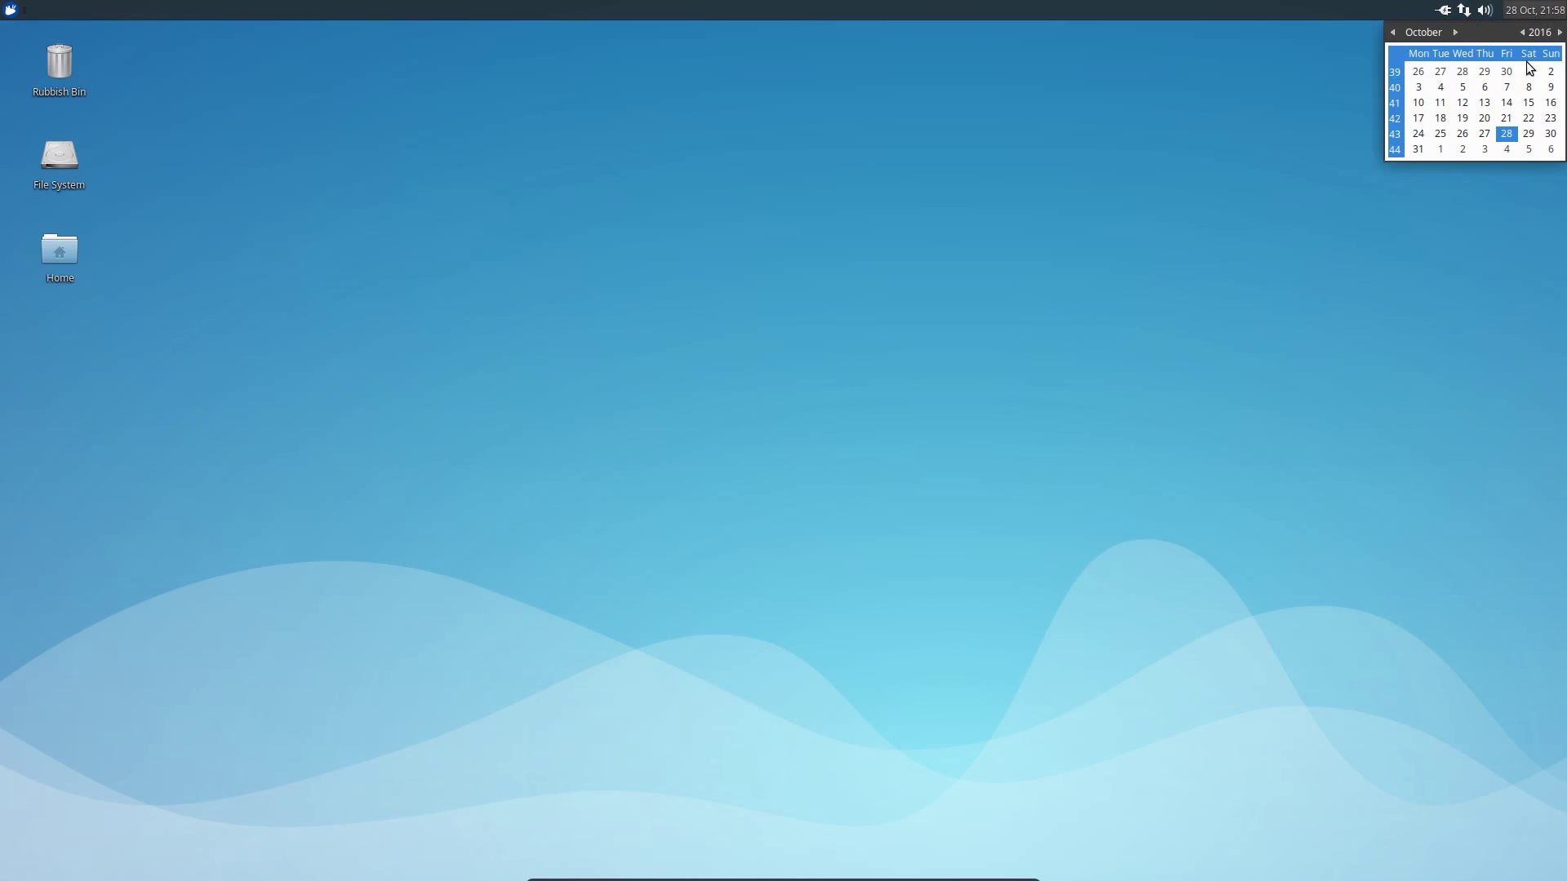
click(1486, 10)
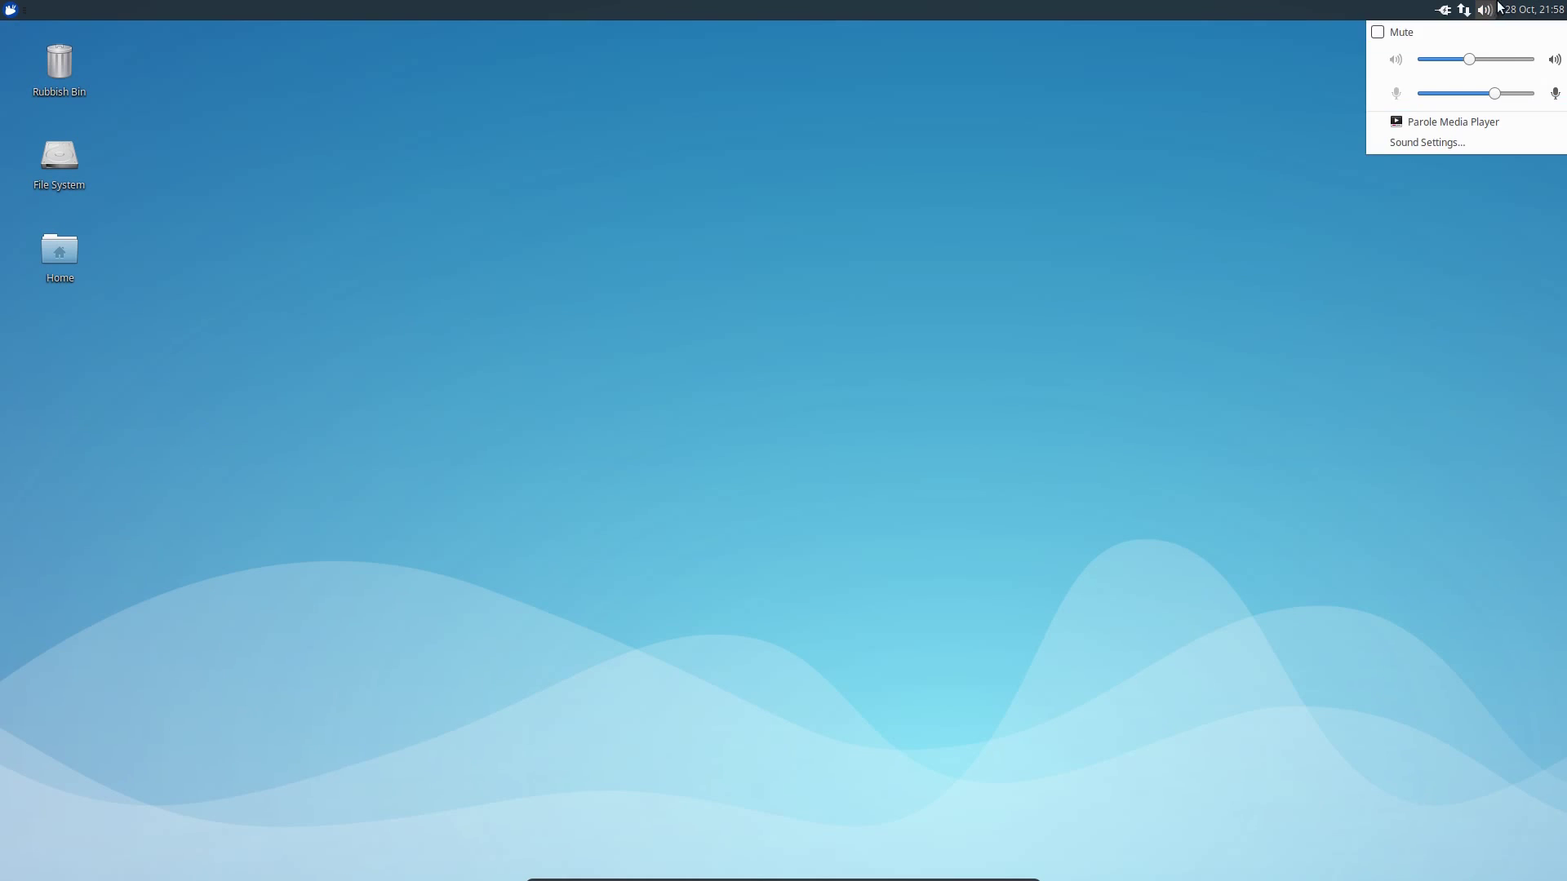
click(1463, 12)
click(1463, 15)
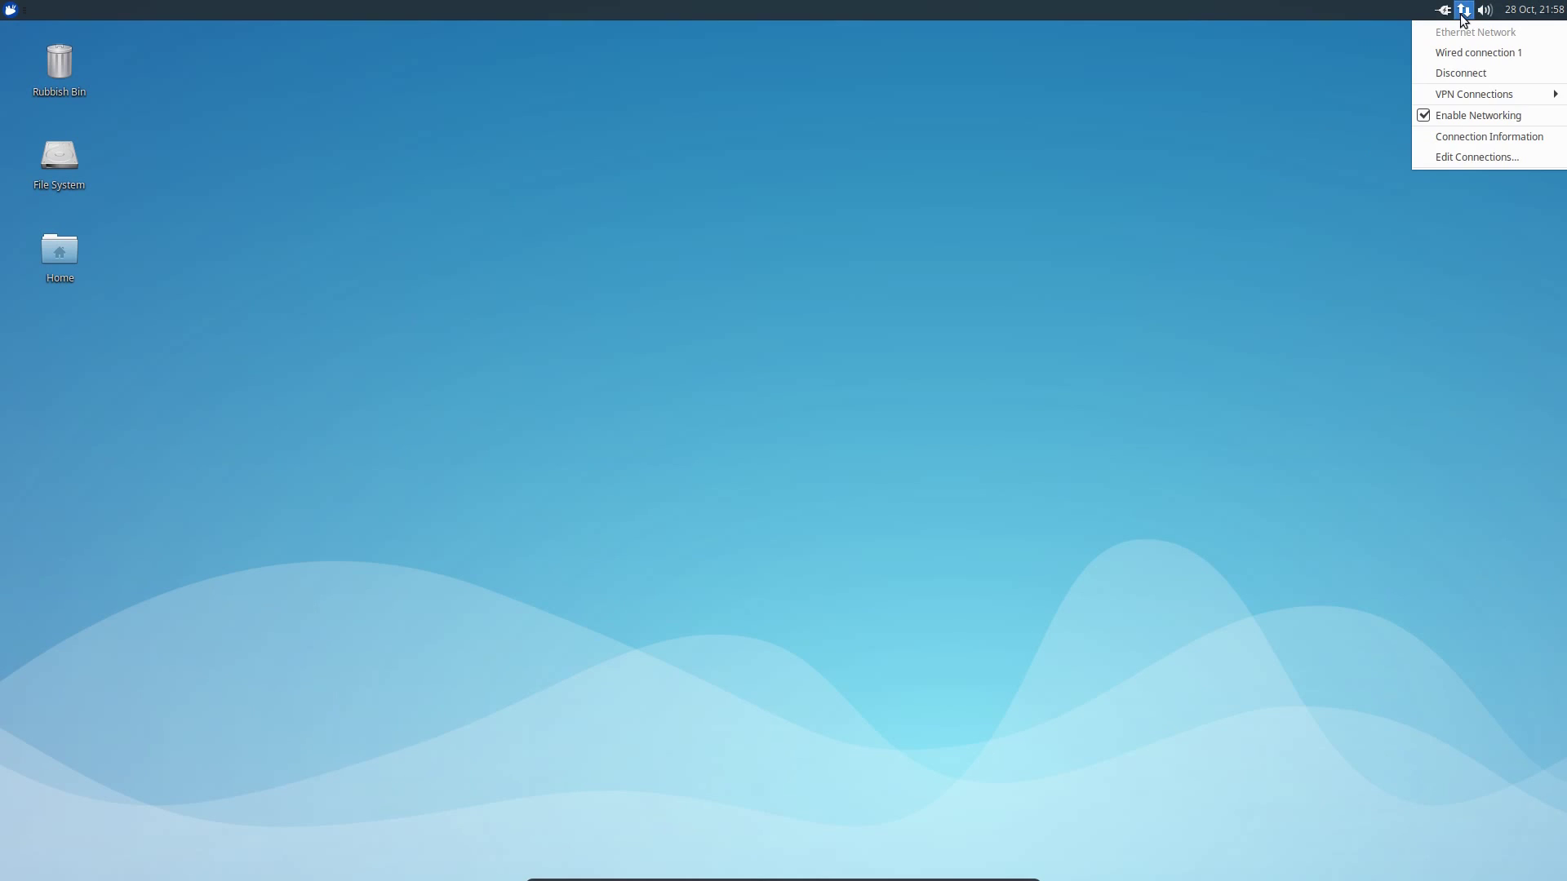
click(1463, 20)
right_click(581, 282)
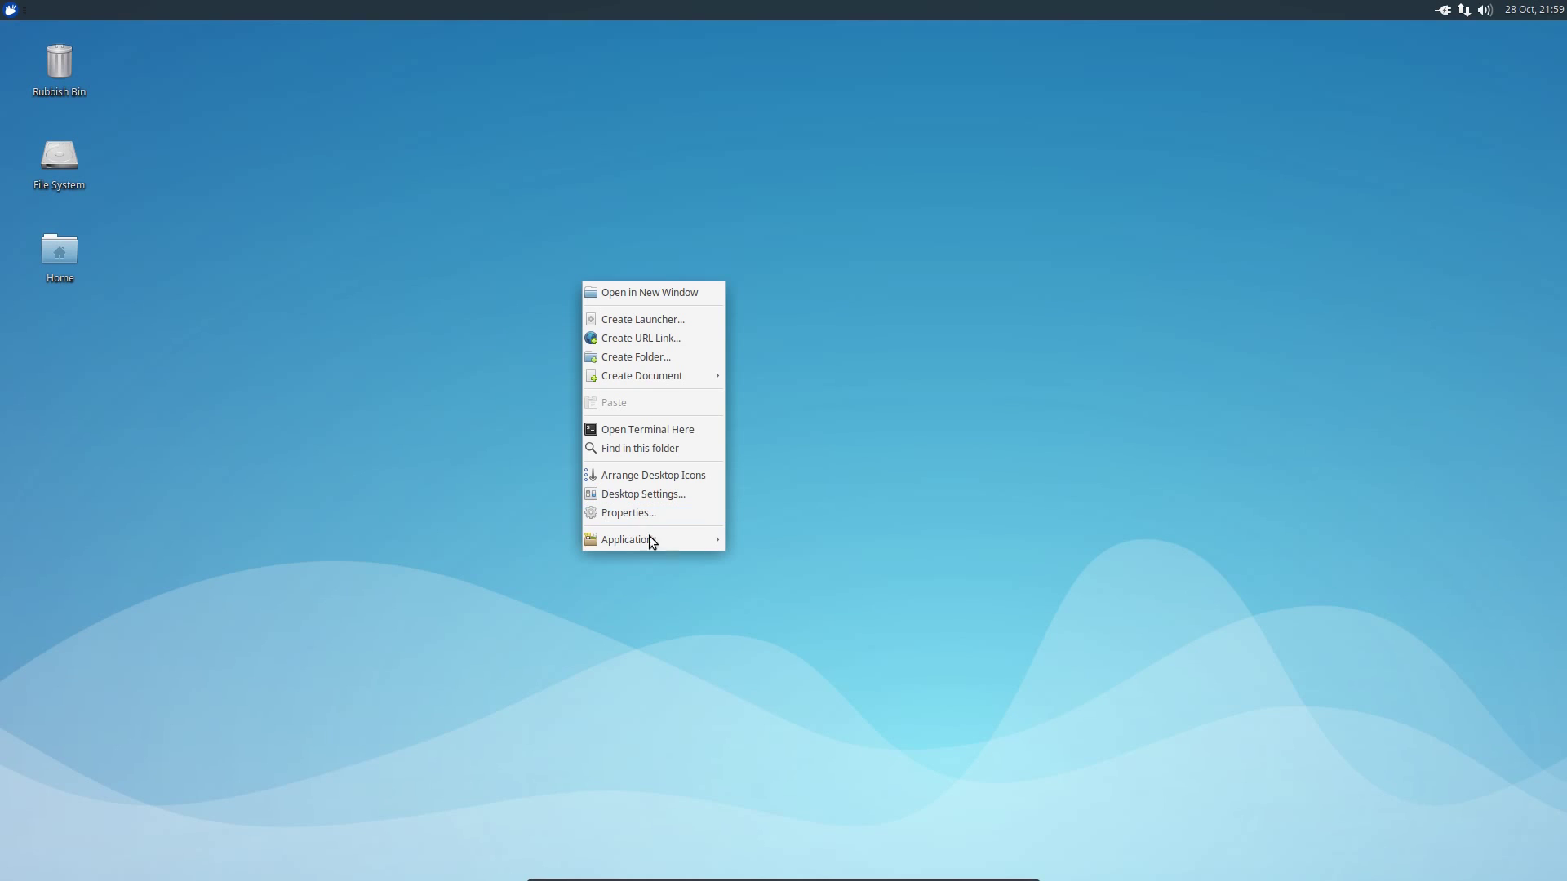
mouse_move(649, 537)
mouse_move(790, 627)
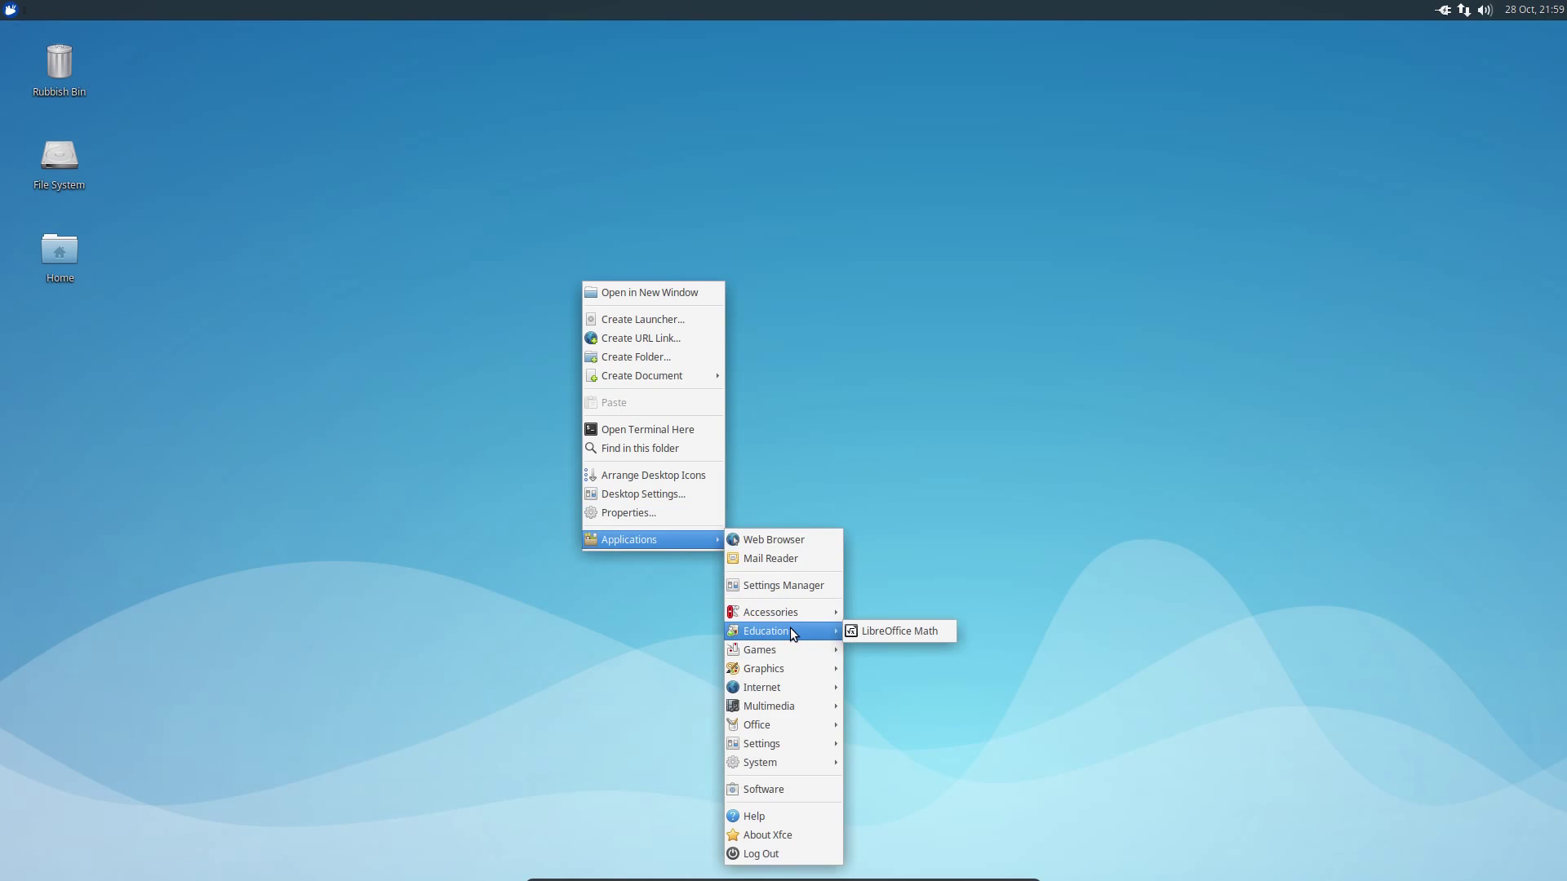
click(695, 511)
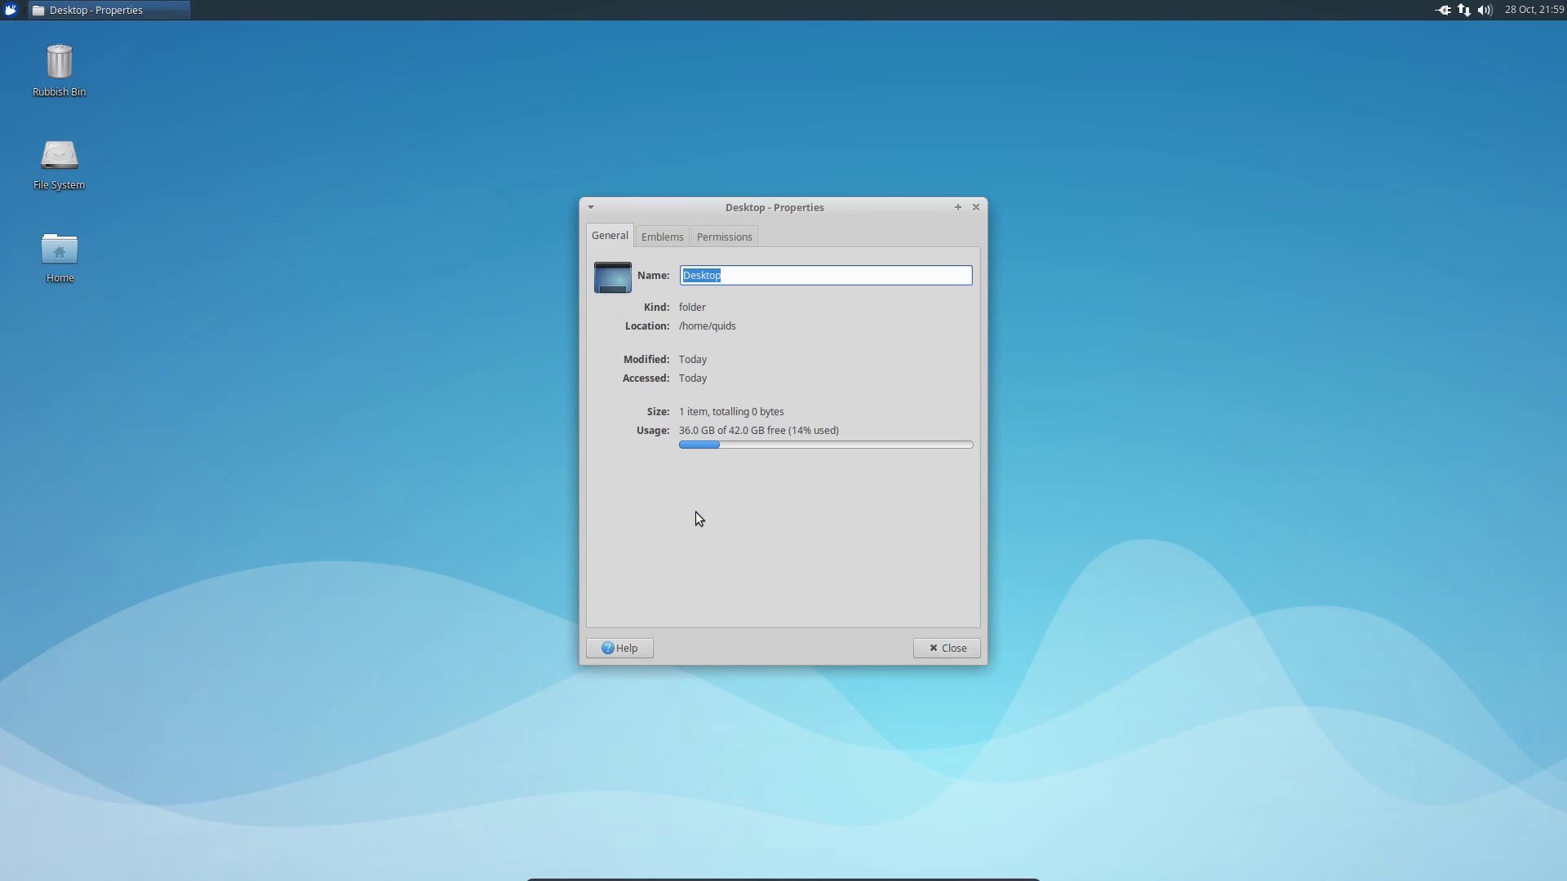
click(660, 239)
click(719, 235)
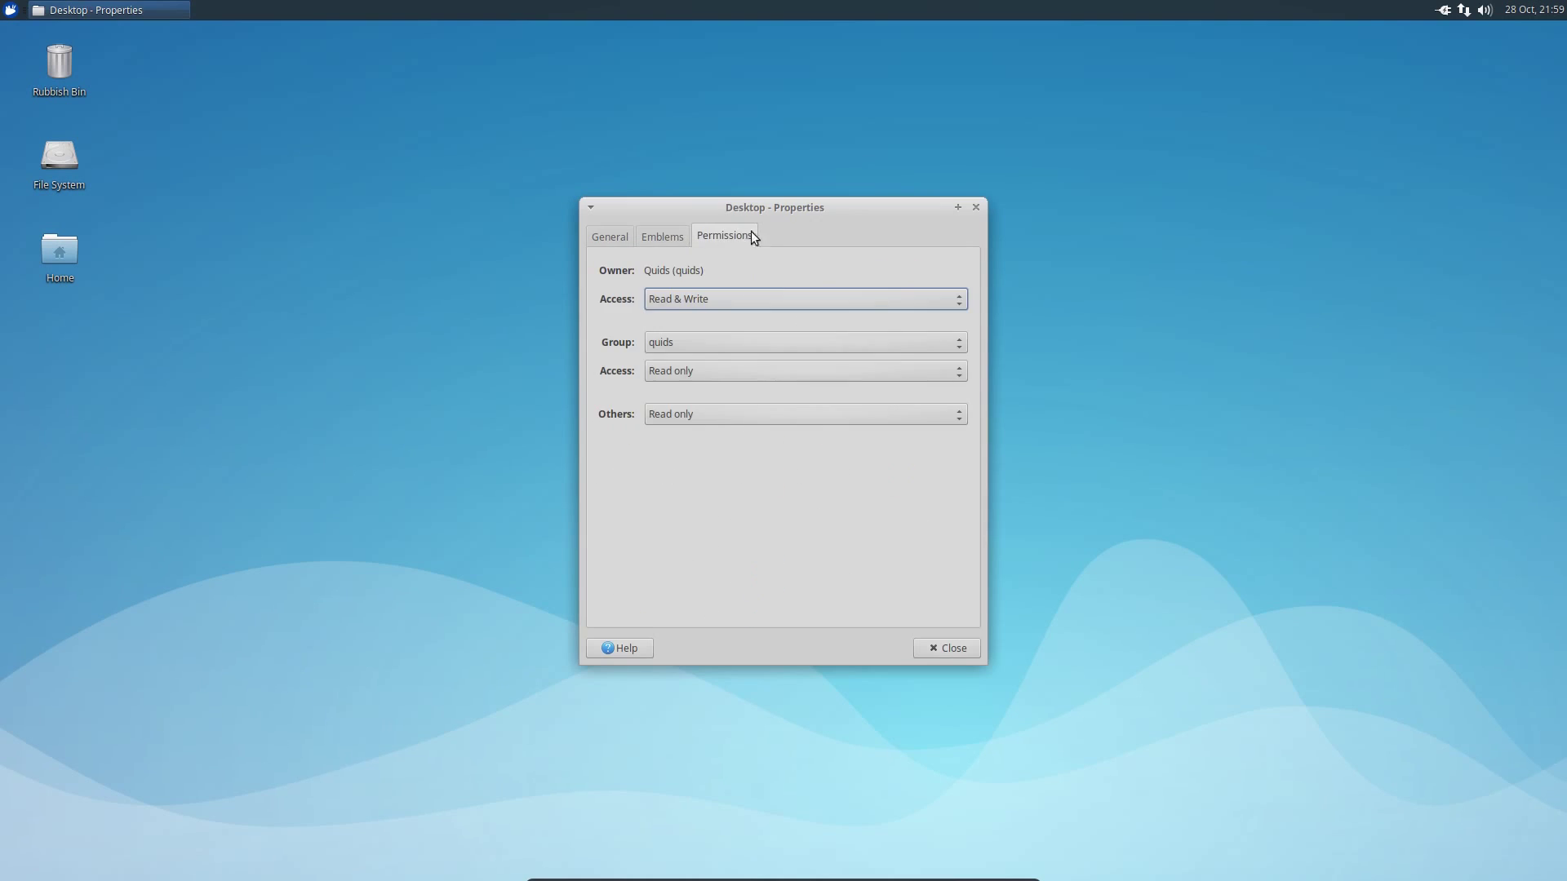
click(976, 203)
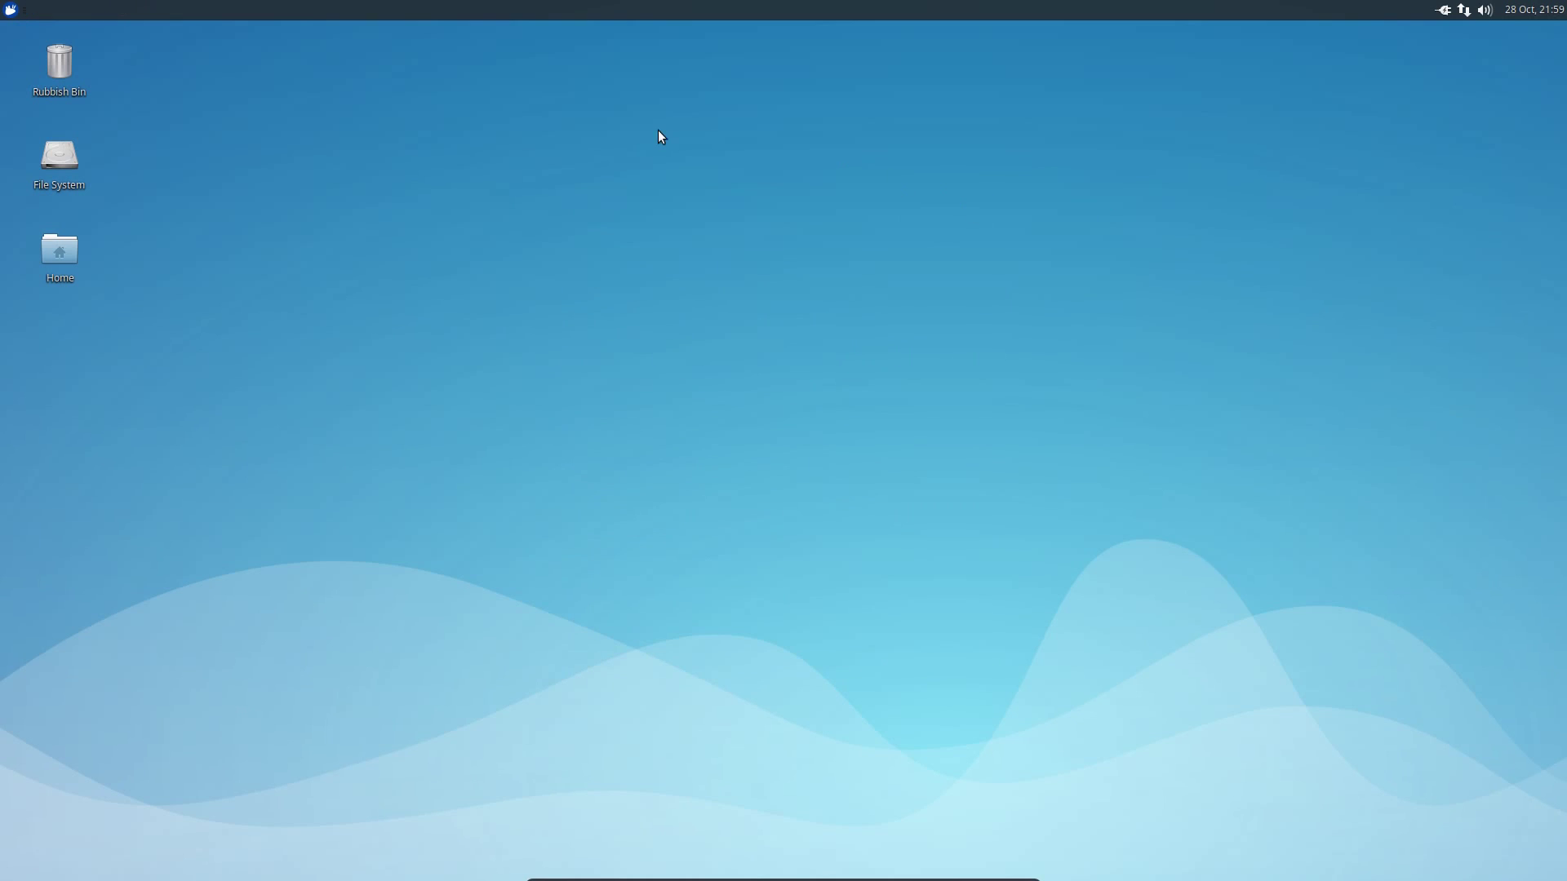
- Browse the bundled wallpapers in Desktop Settings, then close it
right_click(658, 130)
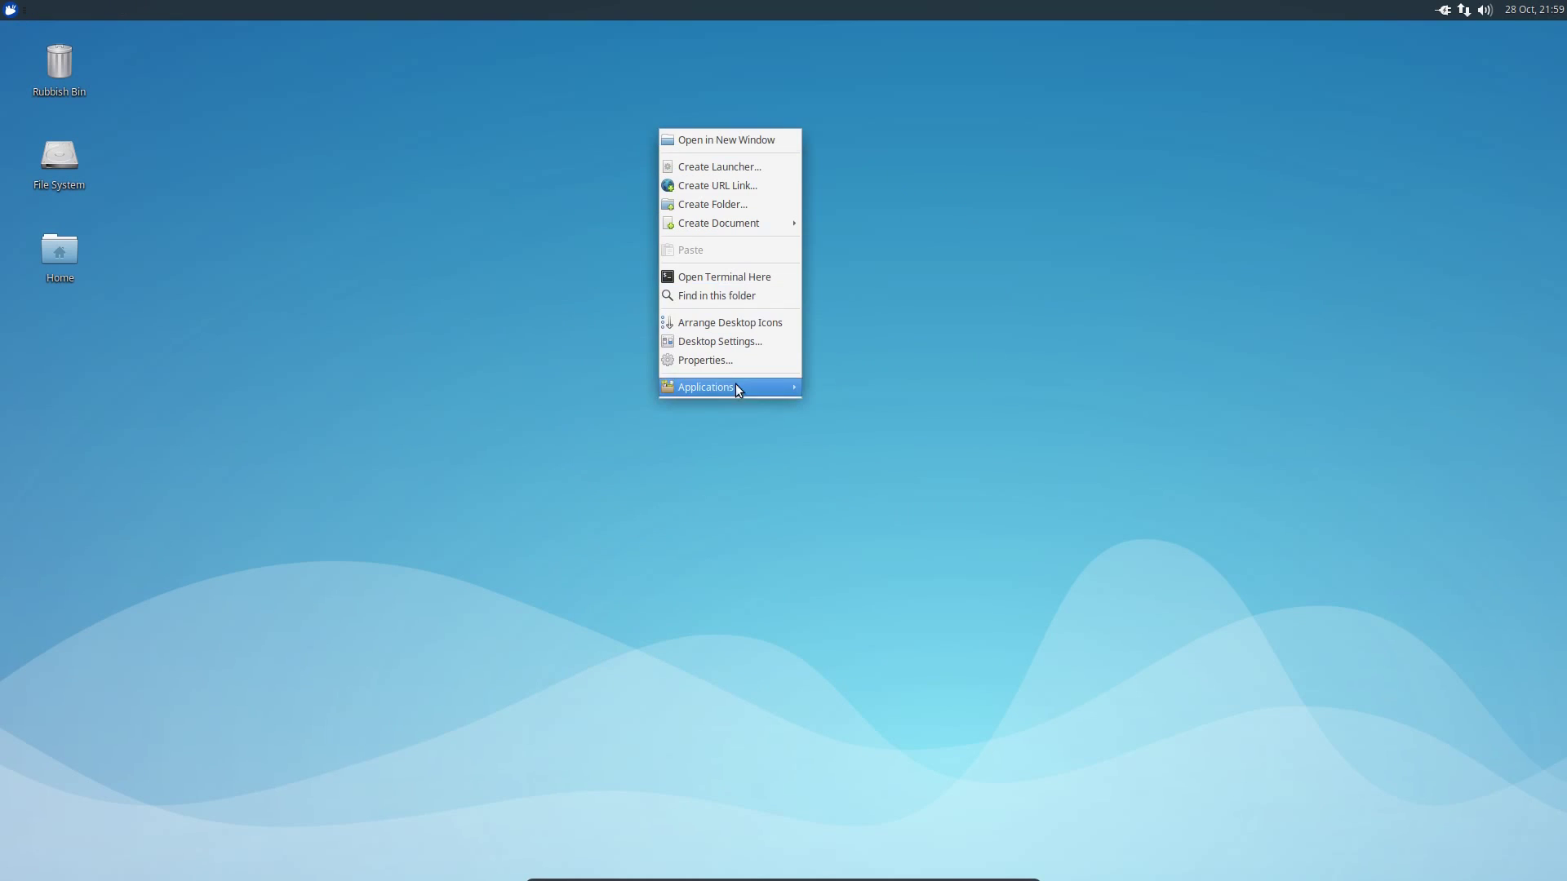
click(728, 341)
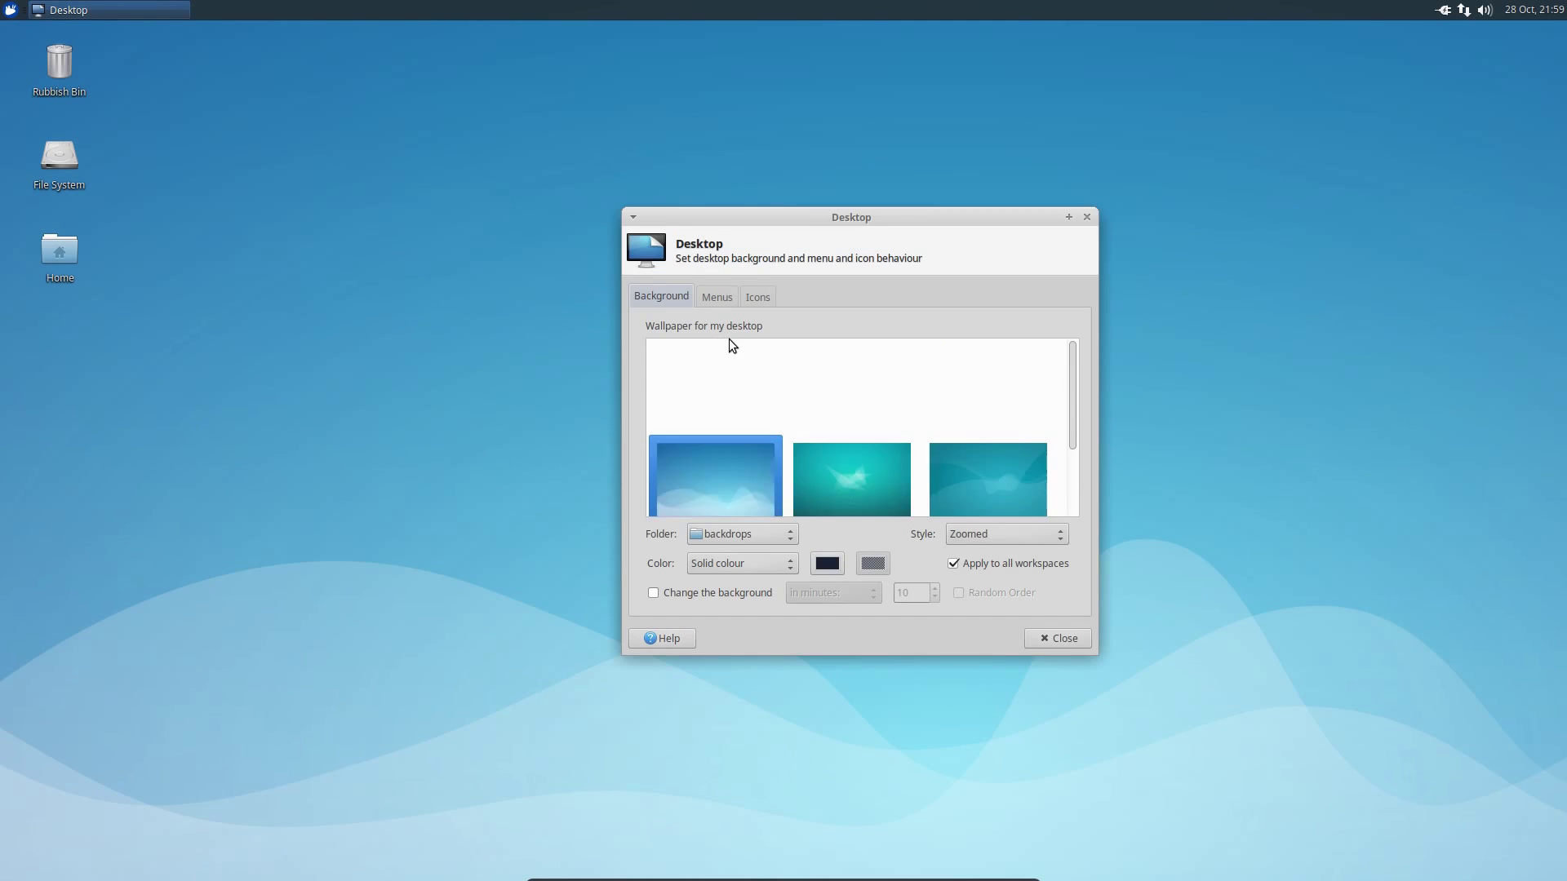
scroll(995, 398, down, 10)
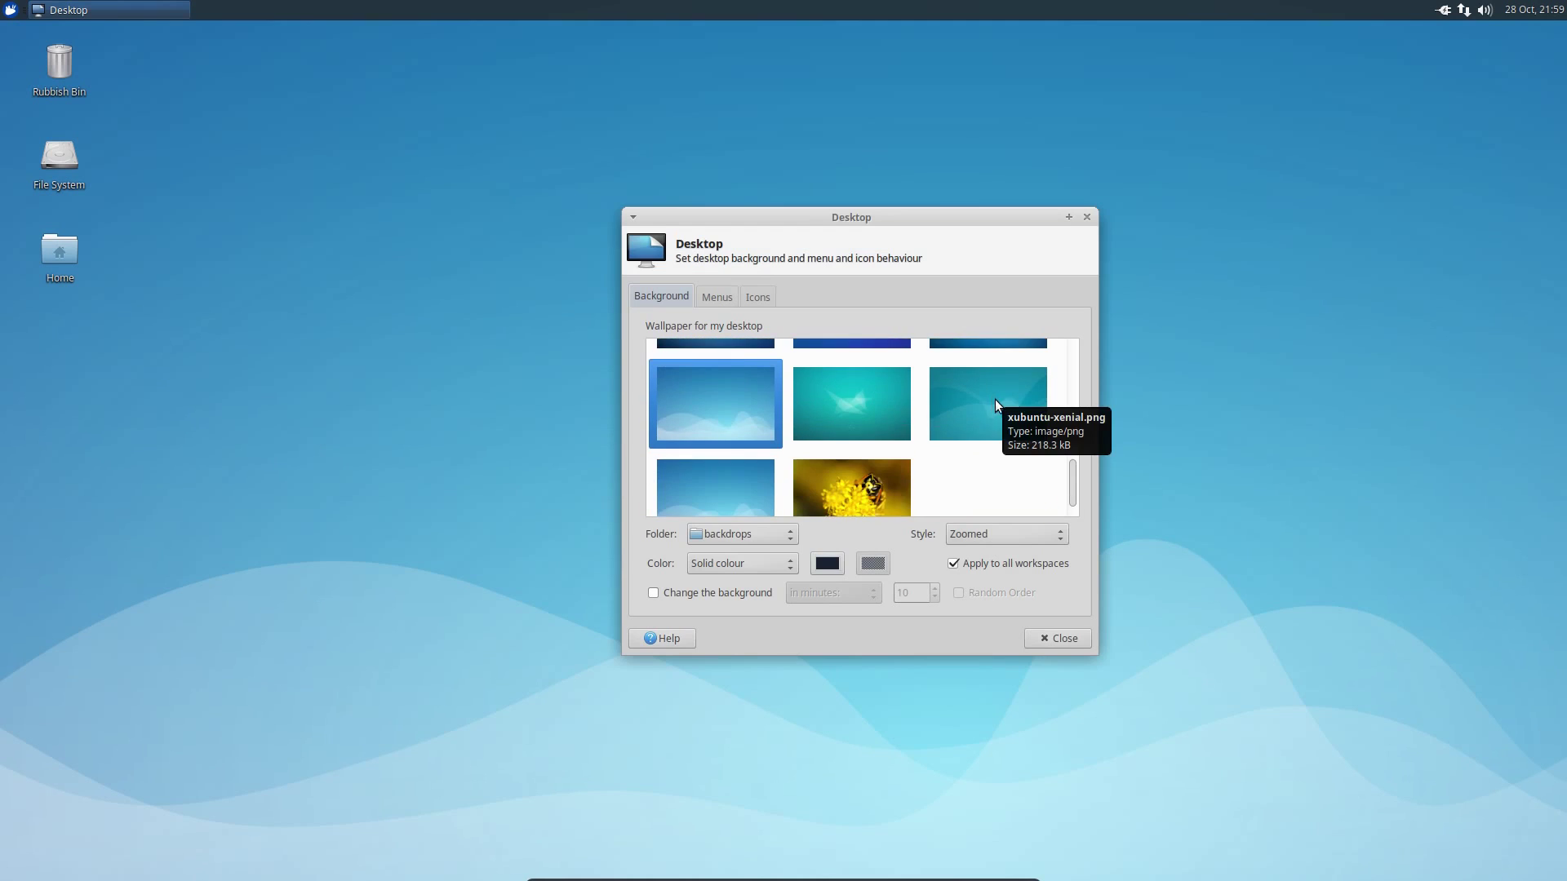
scroll(996, 399, down, 1)
scroll(919, 403, up, 10)
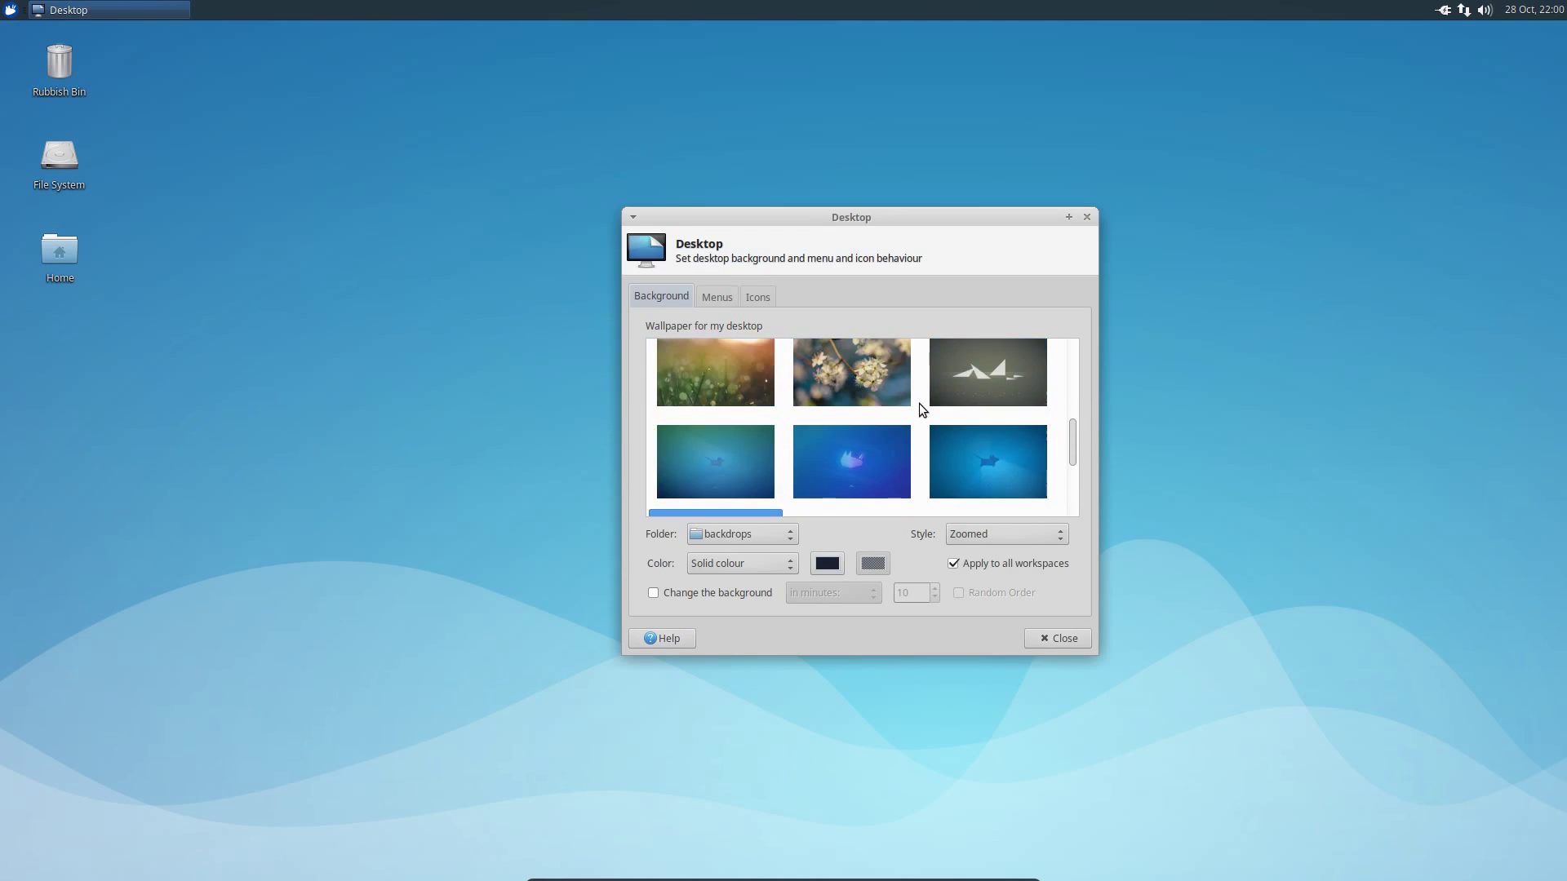
click(1057, 638)
- Open Theme Configuration from the Whisker menu's Settings category
click(11, 10)
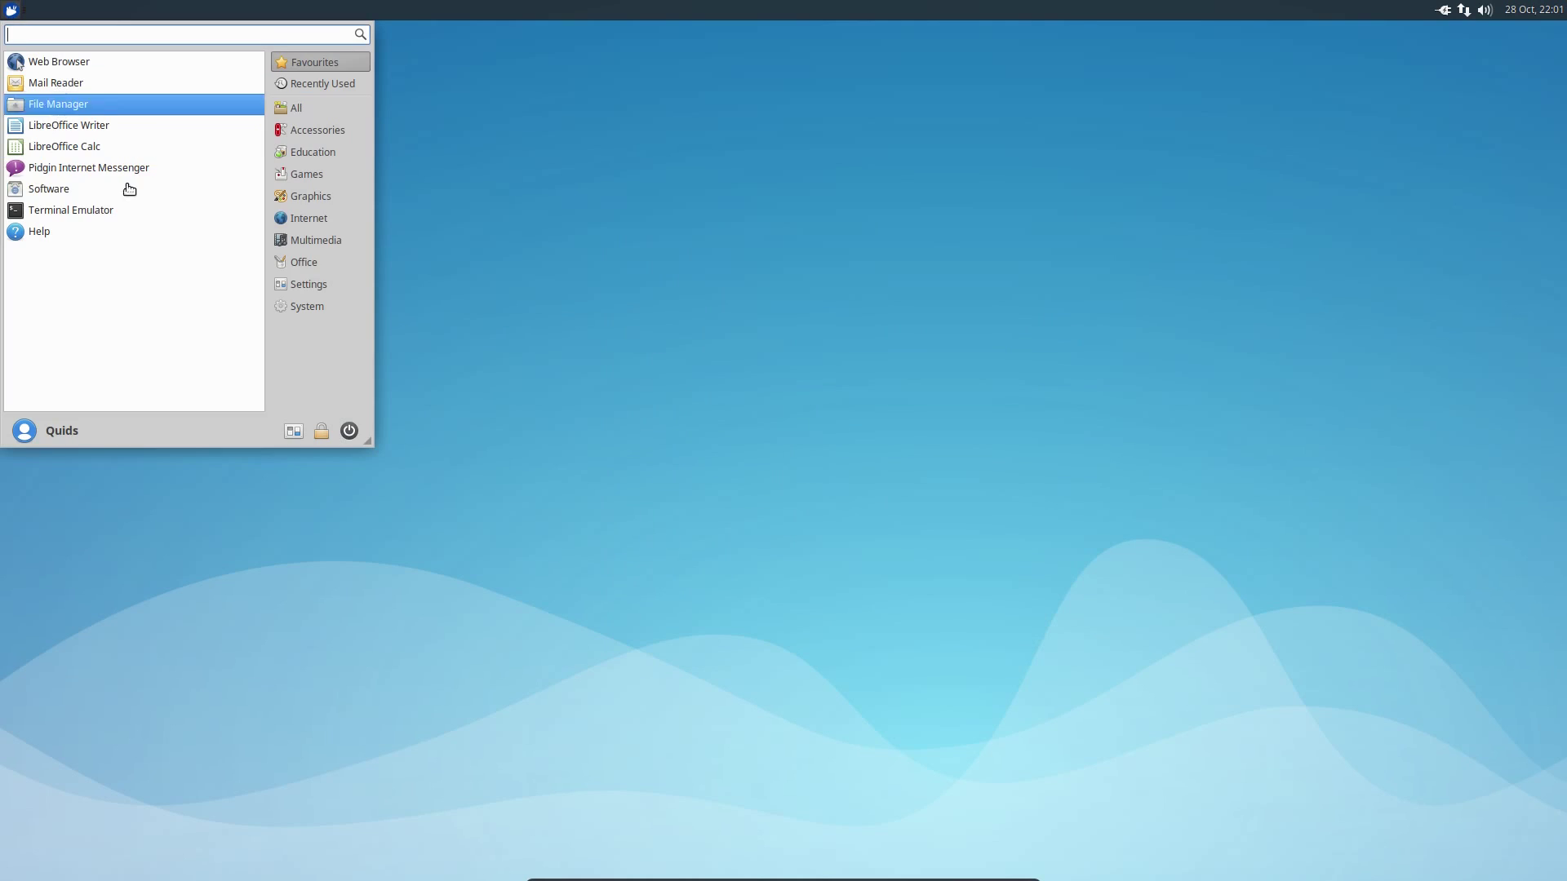
click(316, 286)
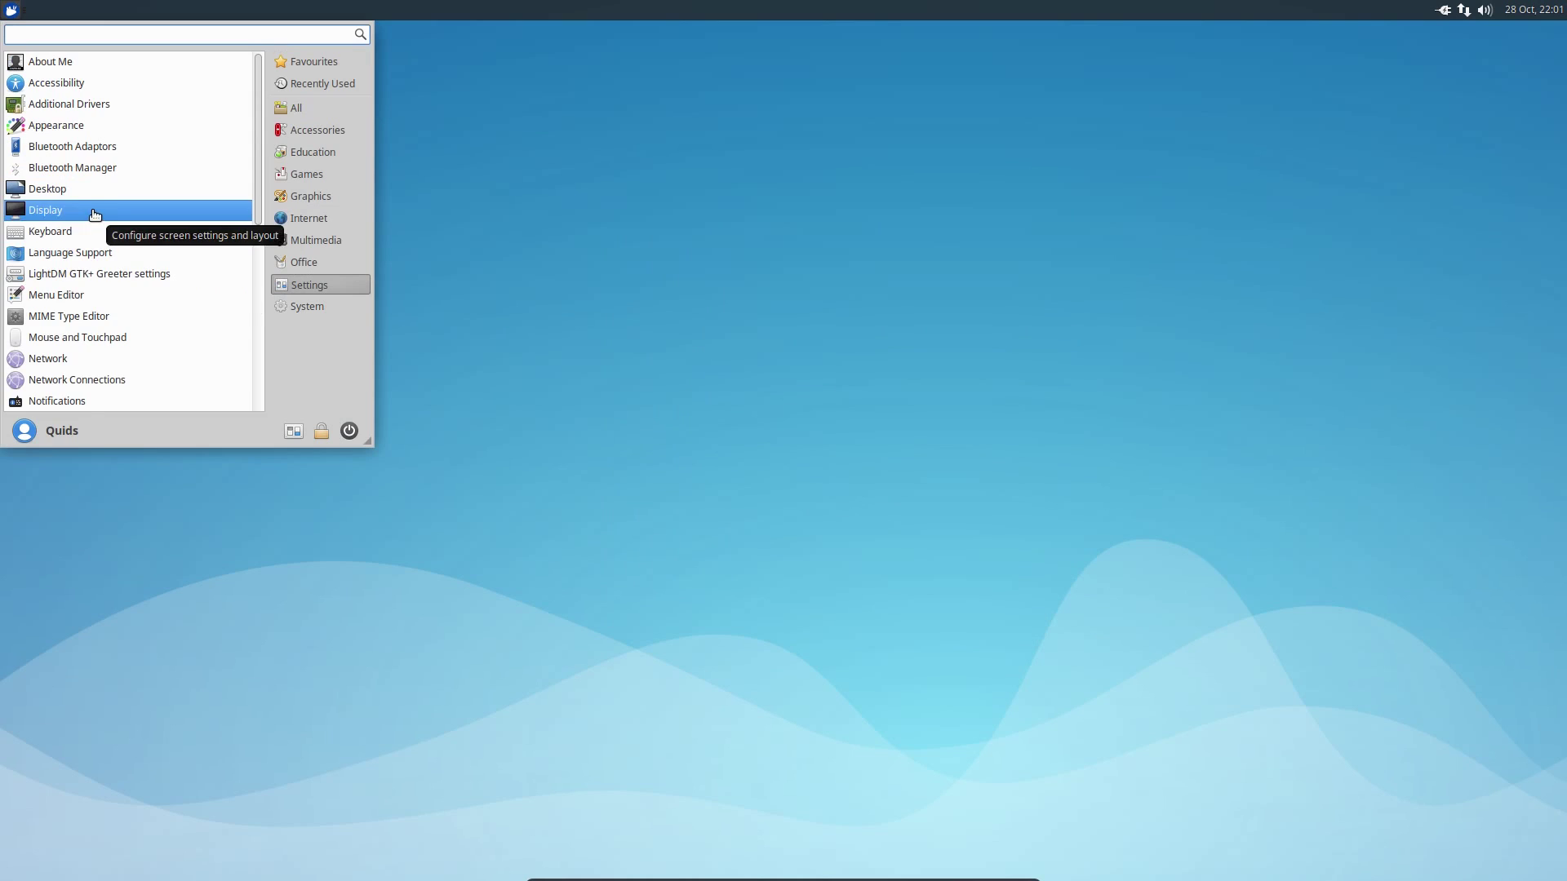
scroll(101, 211, down, 4)
scroll(106, 276, down, 3)
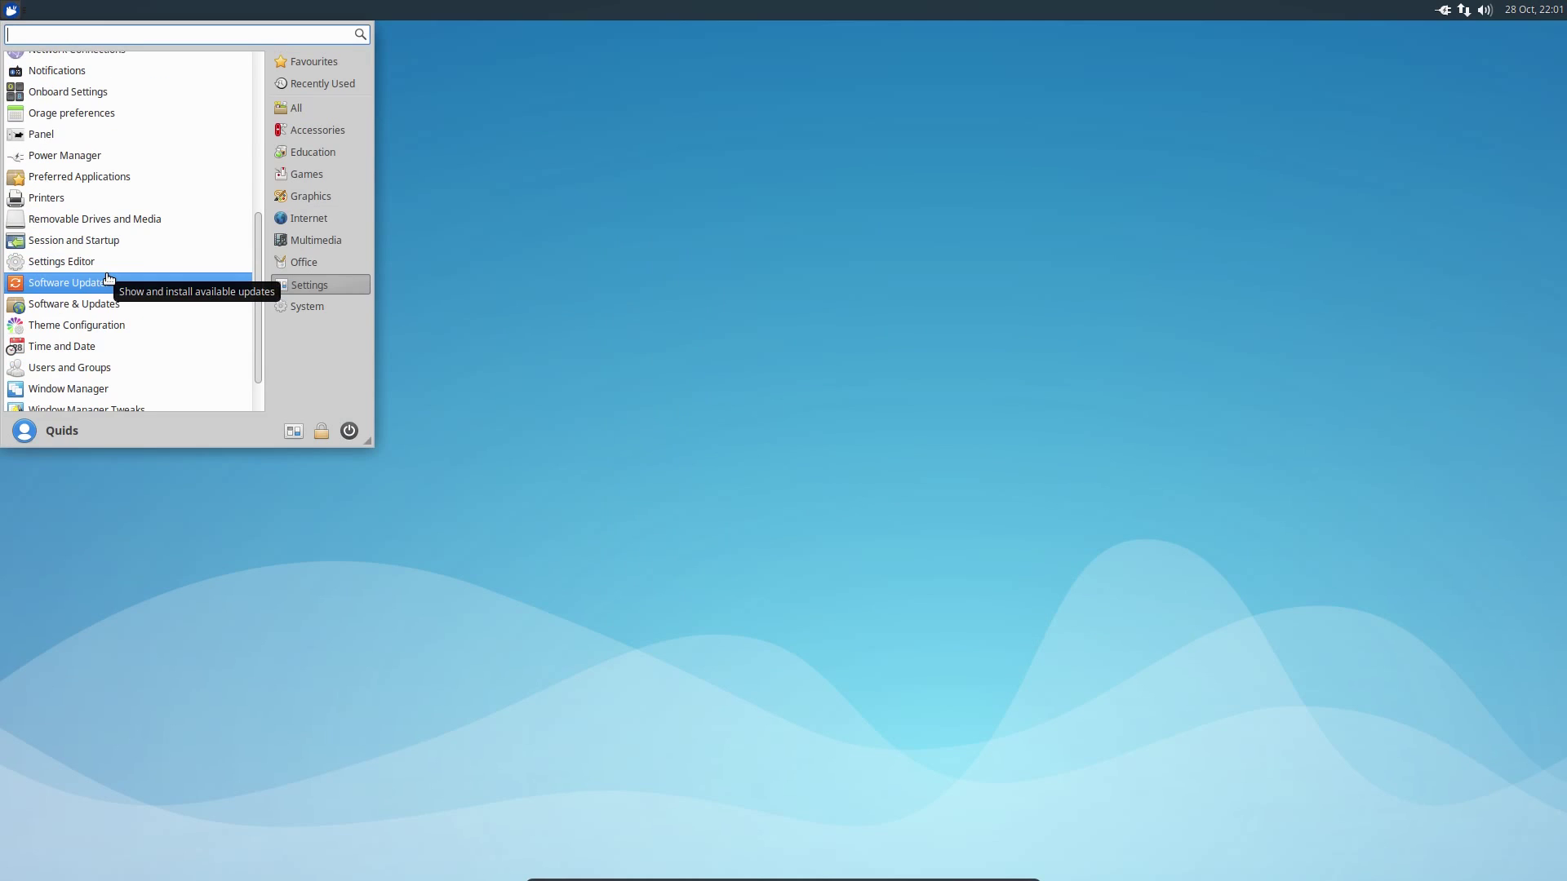
click(104, 325)
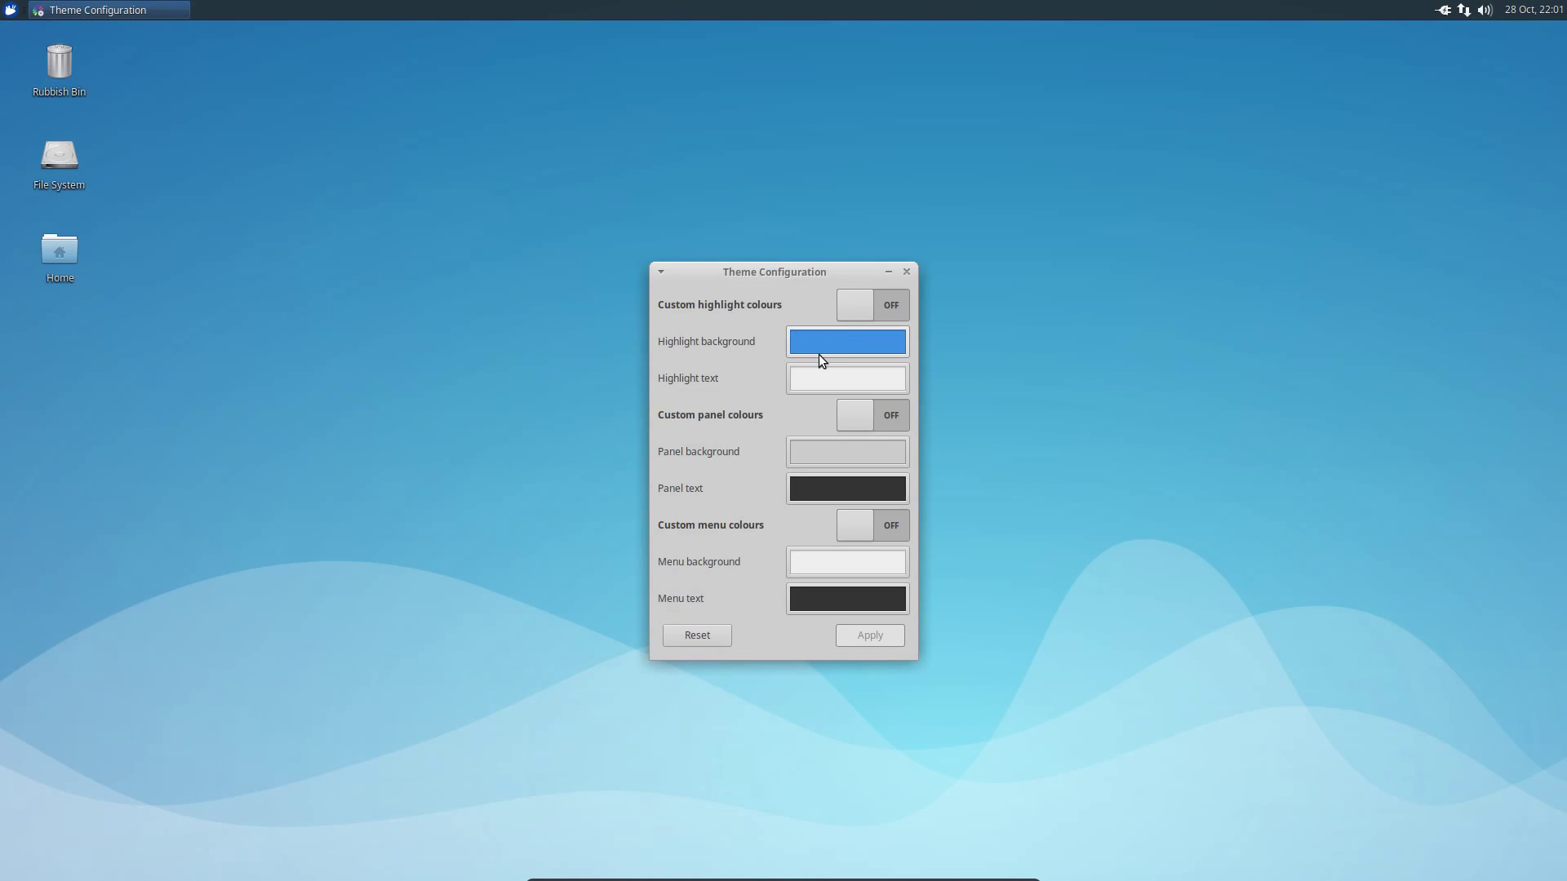
- Close Theme Configuration and launch Software Updater from the Settings category
click(907, 271)
click(11, 10)
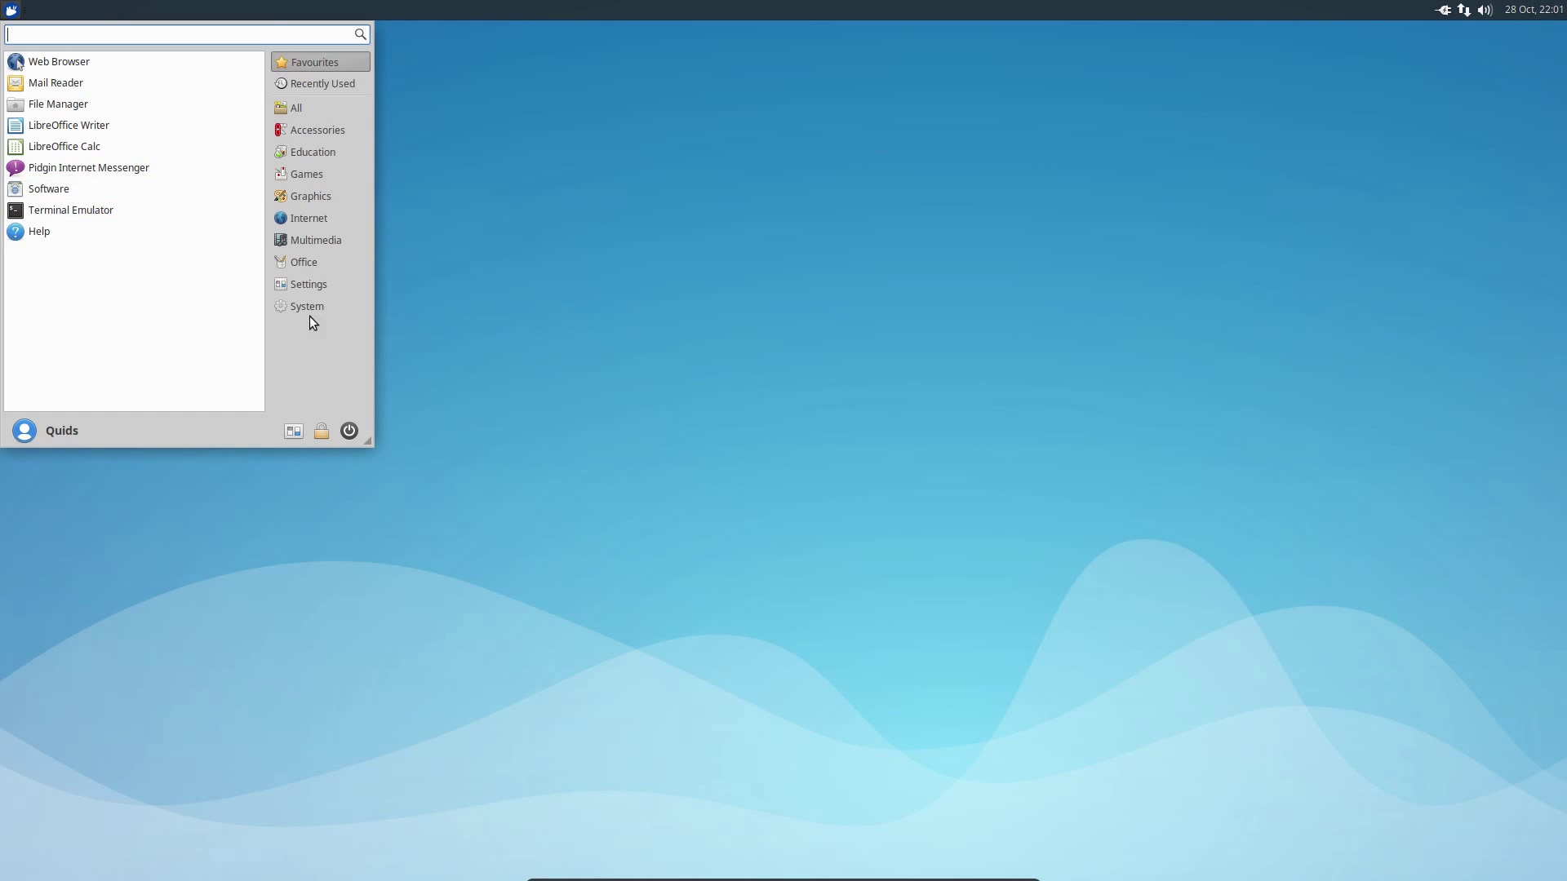
click(312, 284)
scroll(98, 308, down, 5)
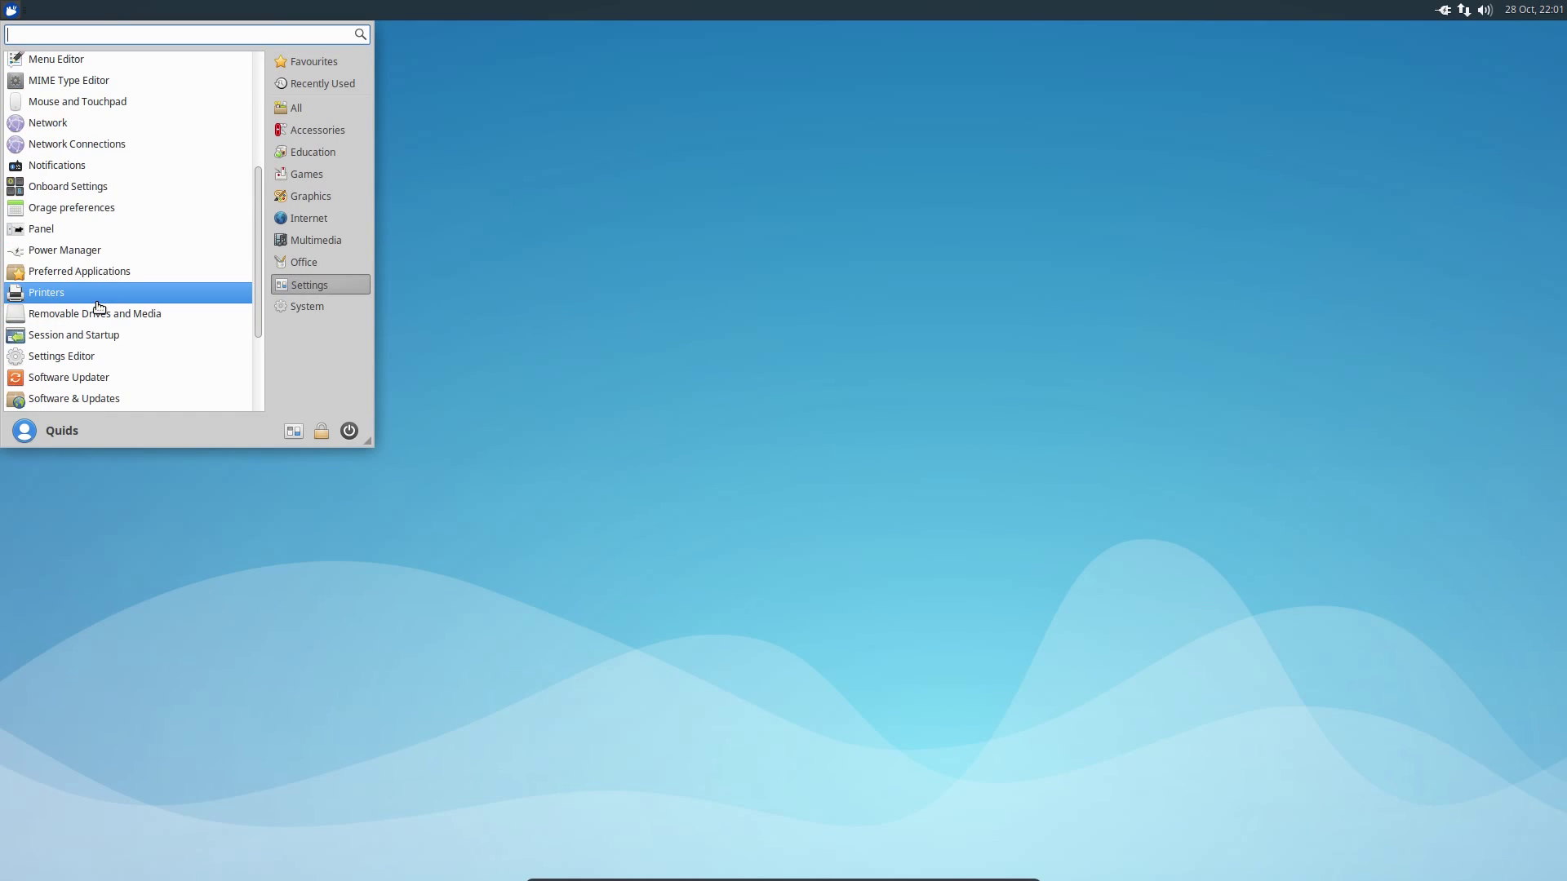
scroll(98, 290, down, 2)
click(100, 288)
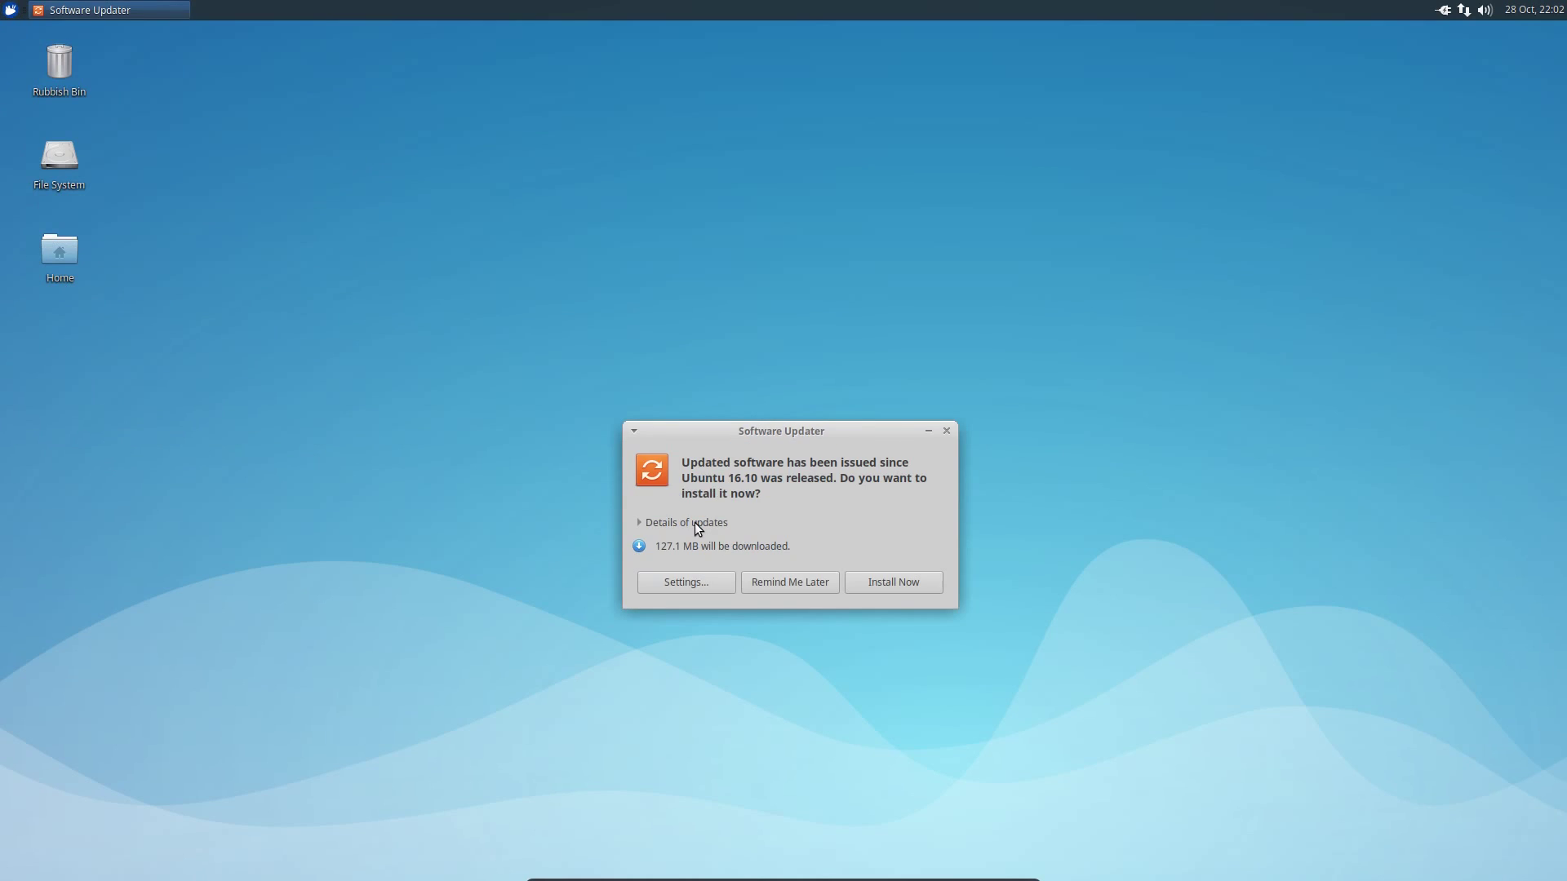
- Review the update details, then install the 127.1 MB of updates, authenticating with the administrator password
click(694, 522)
scroll(775, 604, down, 1)
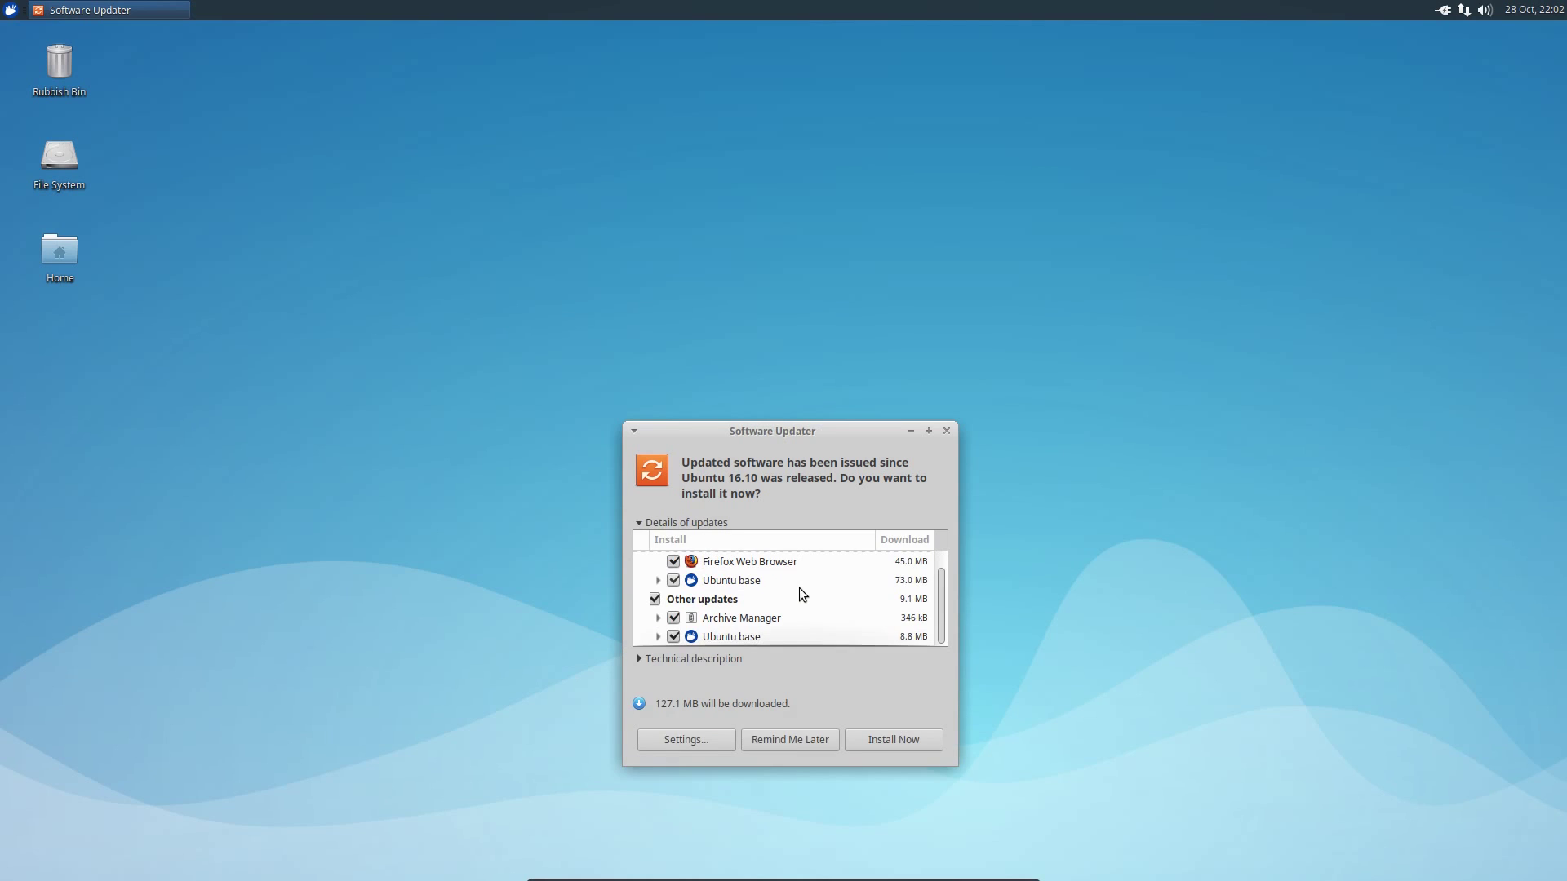
click(901, 743)
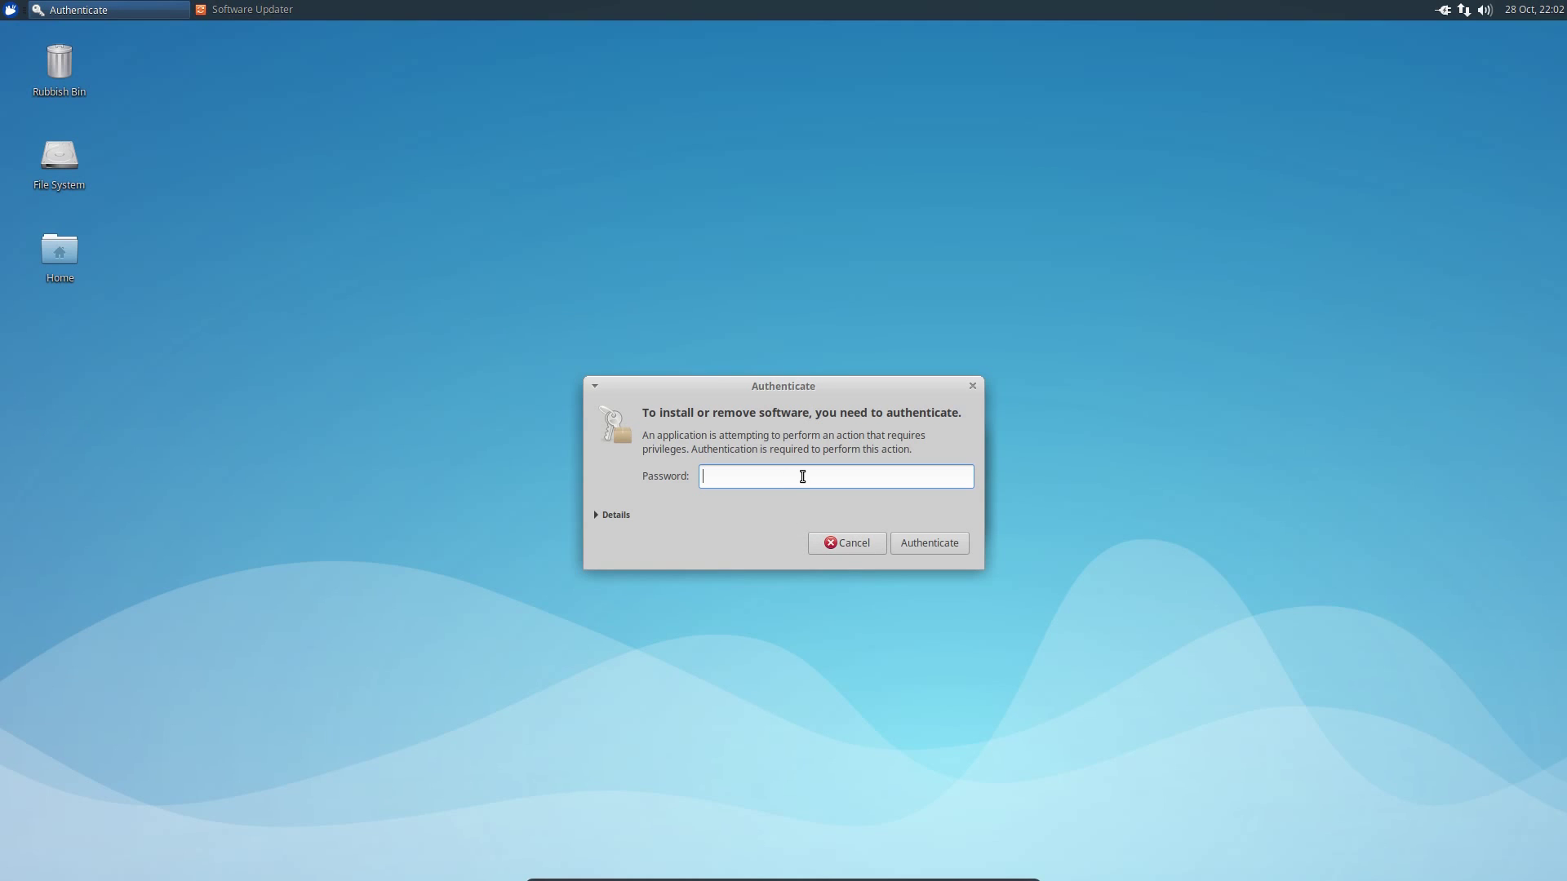
text(•••••••••)
key(Return)
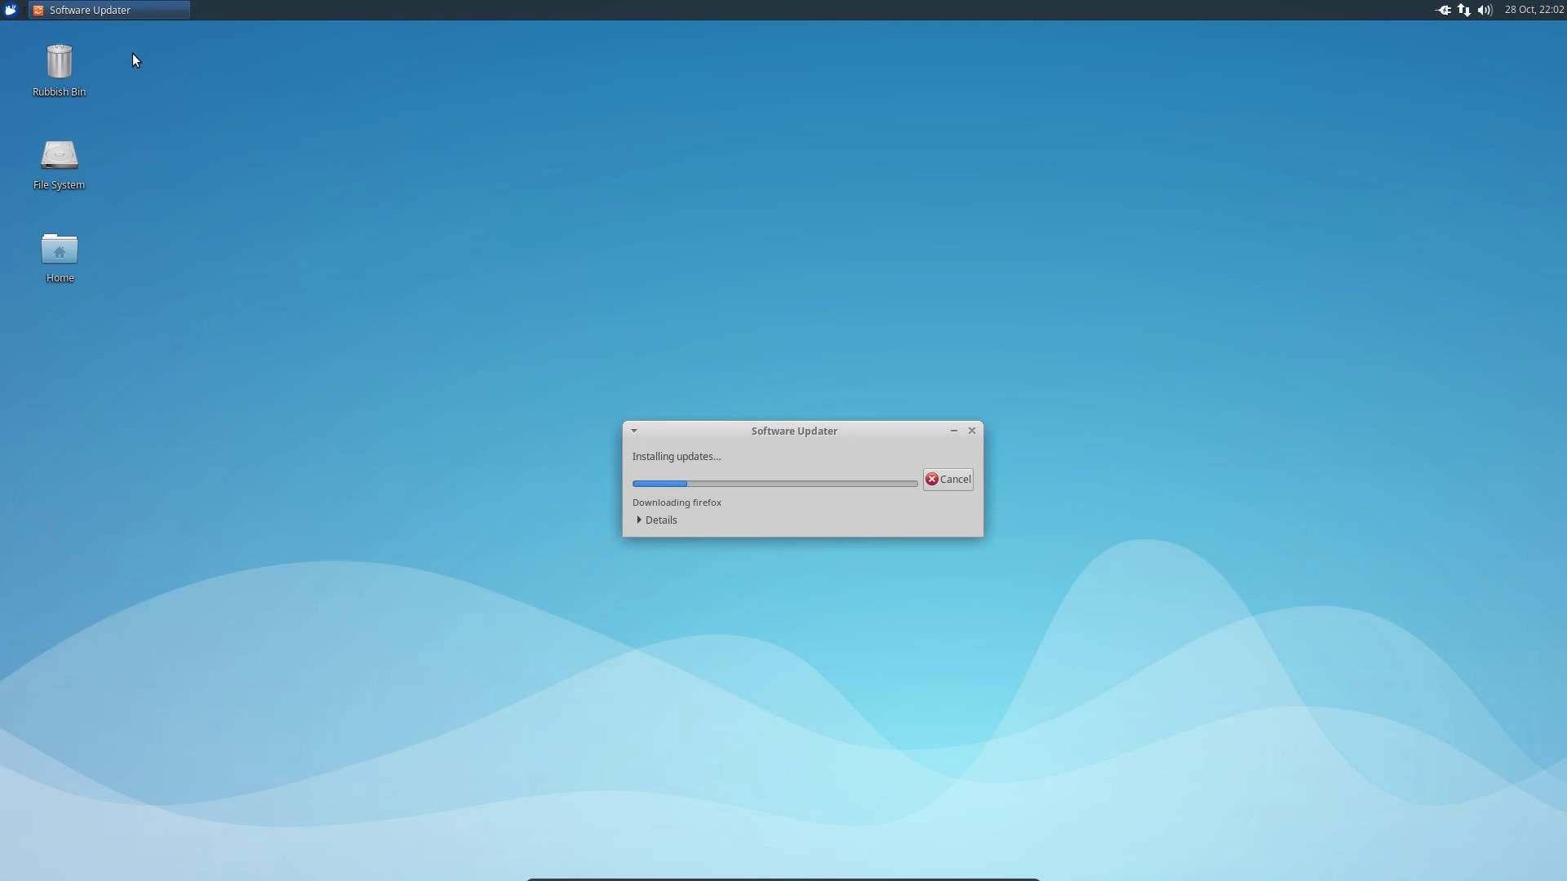
- Open the home folder in Thunar, view Public in a new tab, then close that tab
click(10, 9)
click(59, 98)
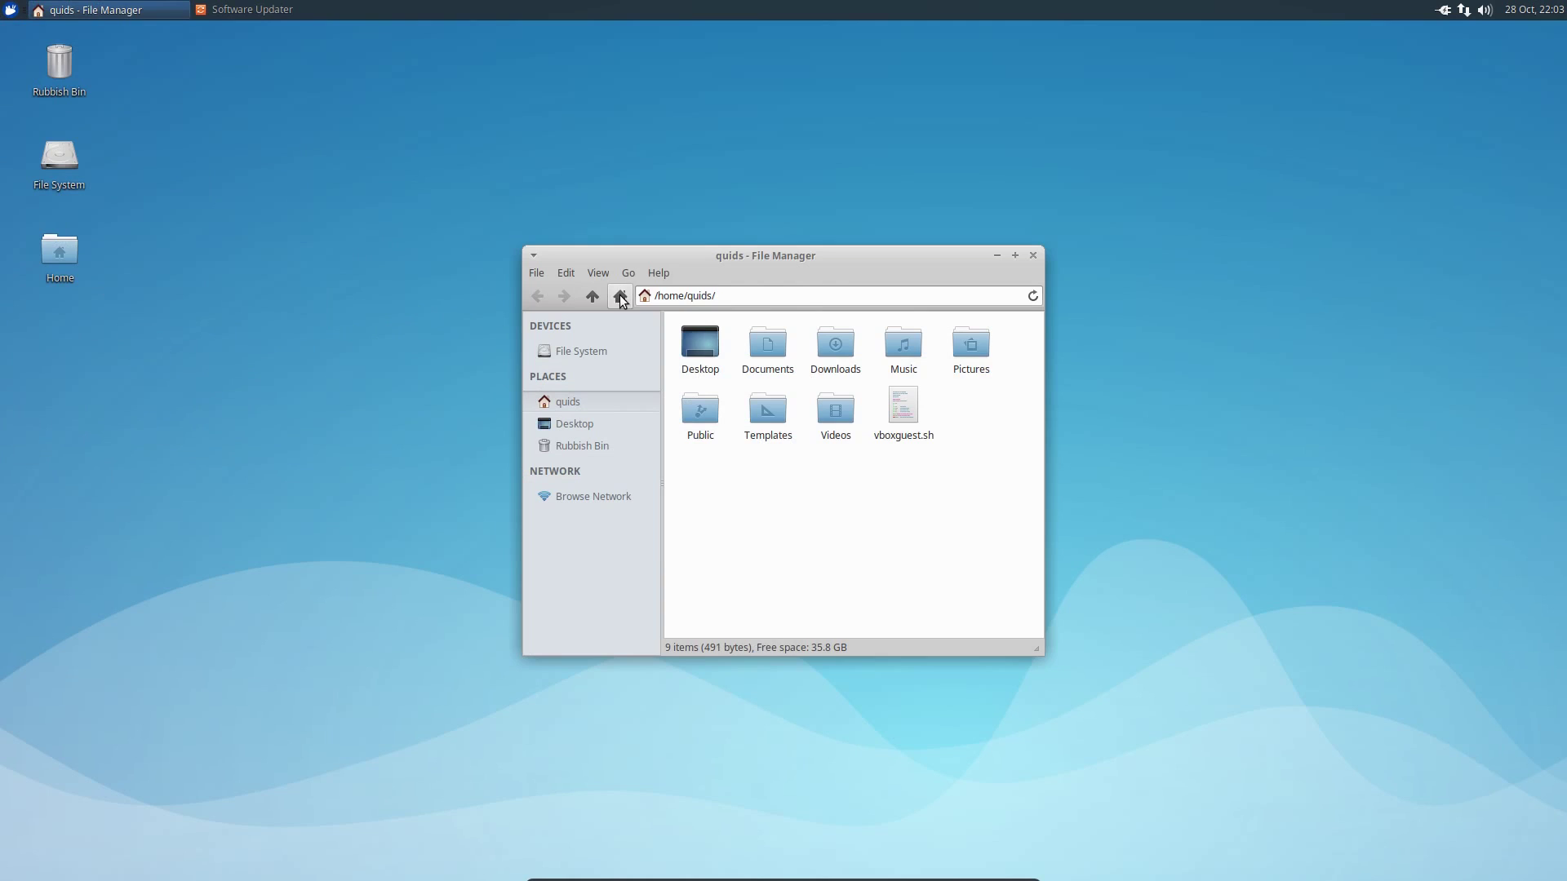
middle_click(700, 409)
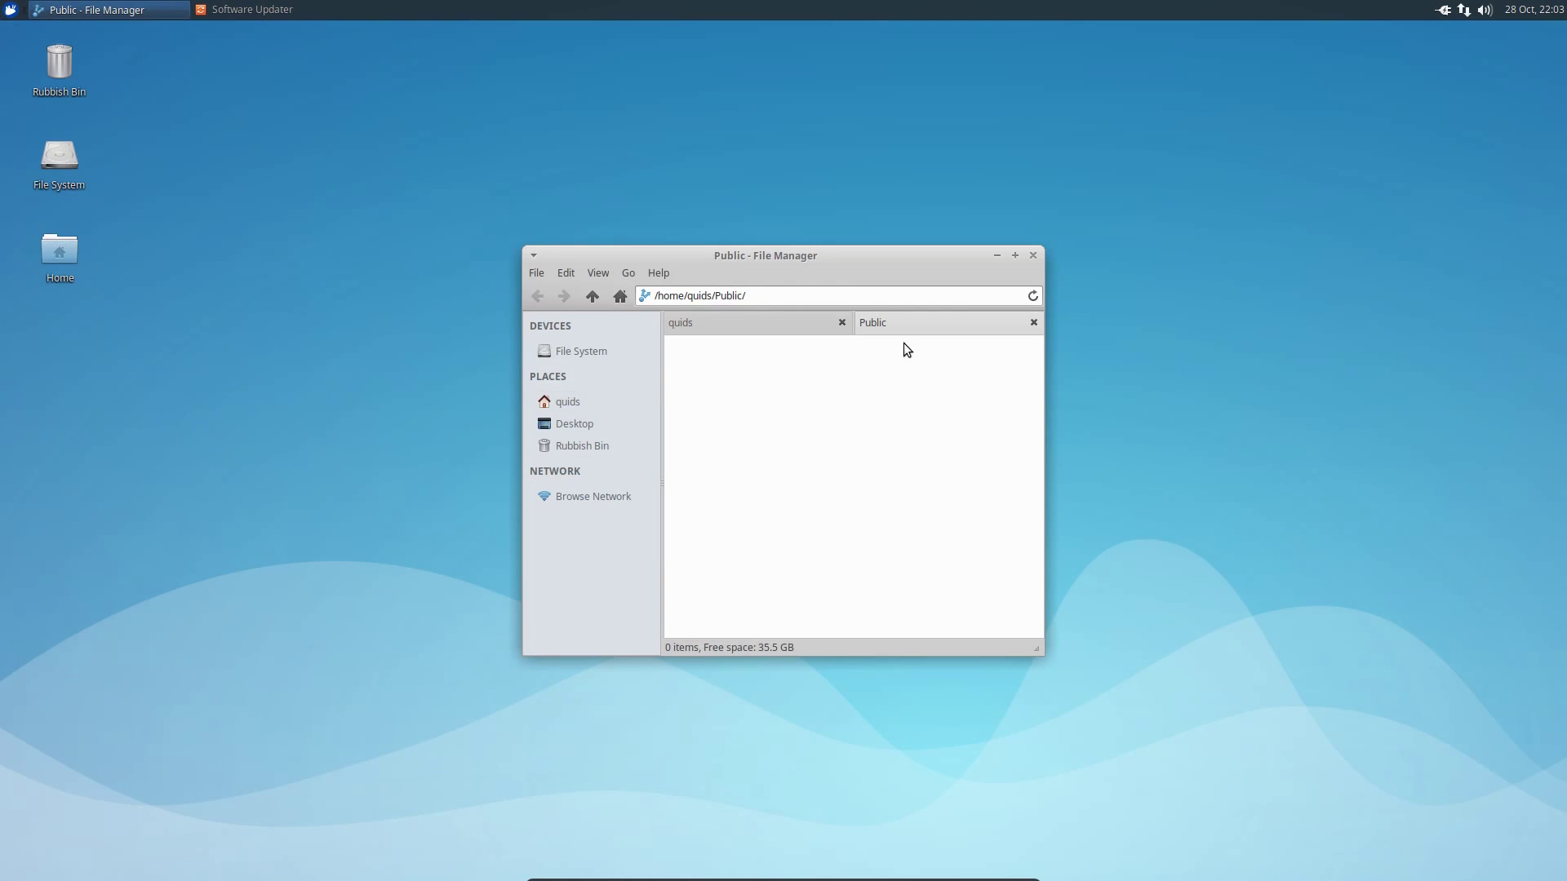
click(1034, 323)
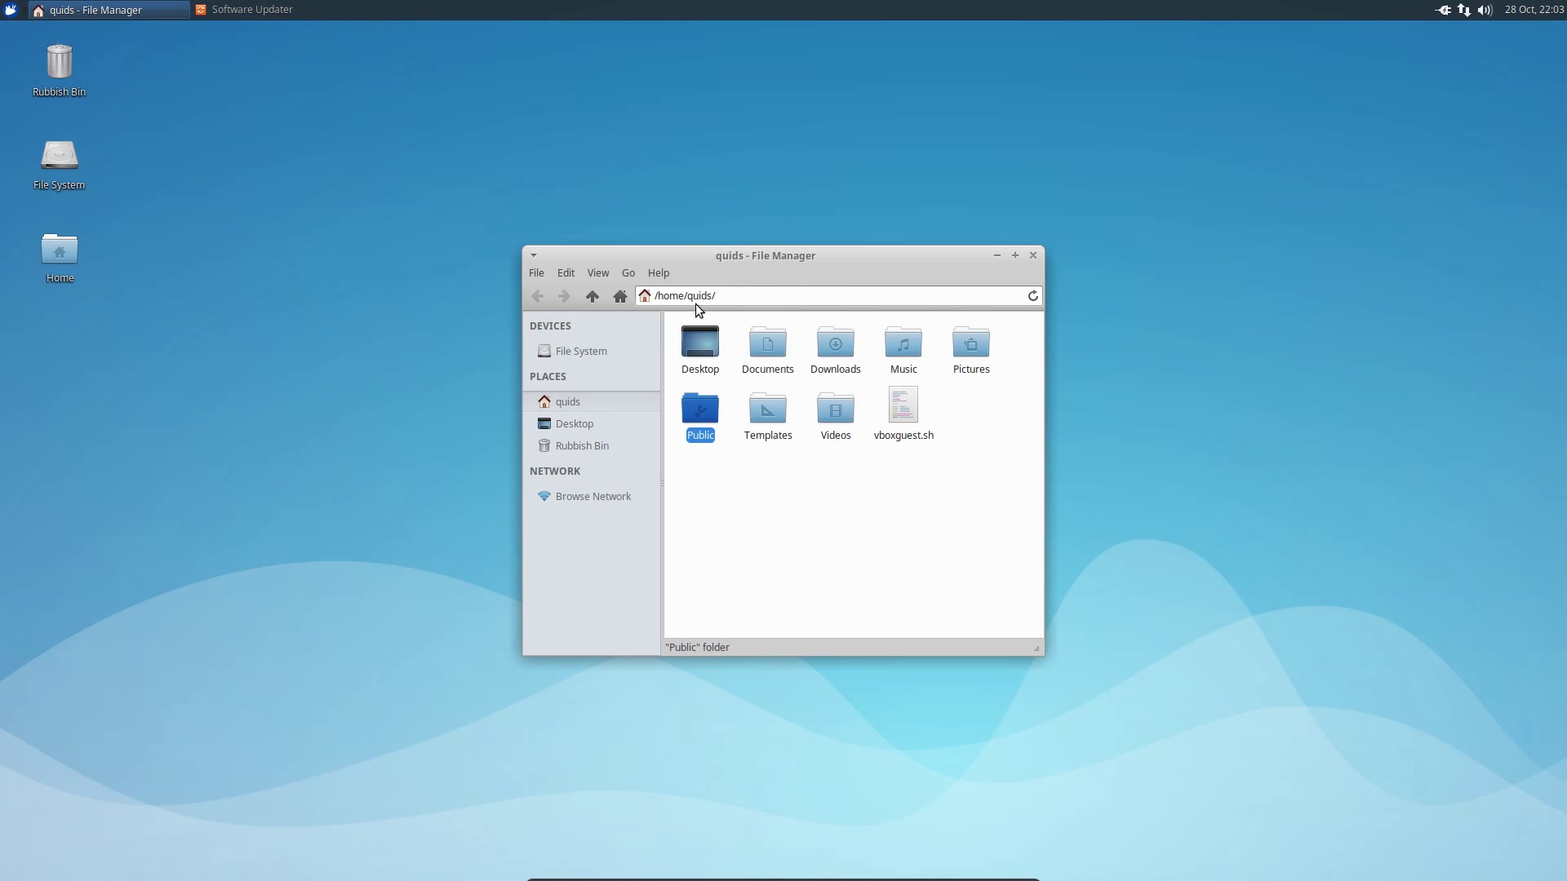
click(565, 272)
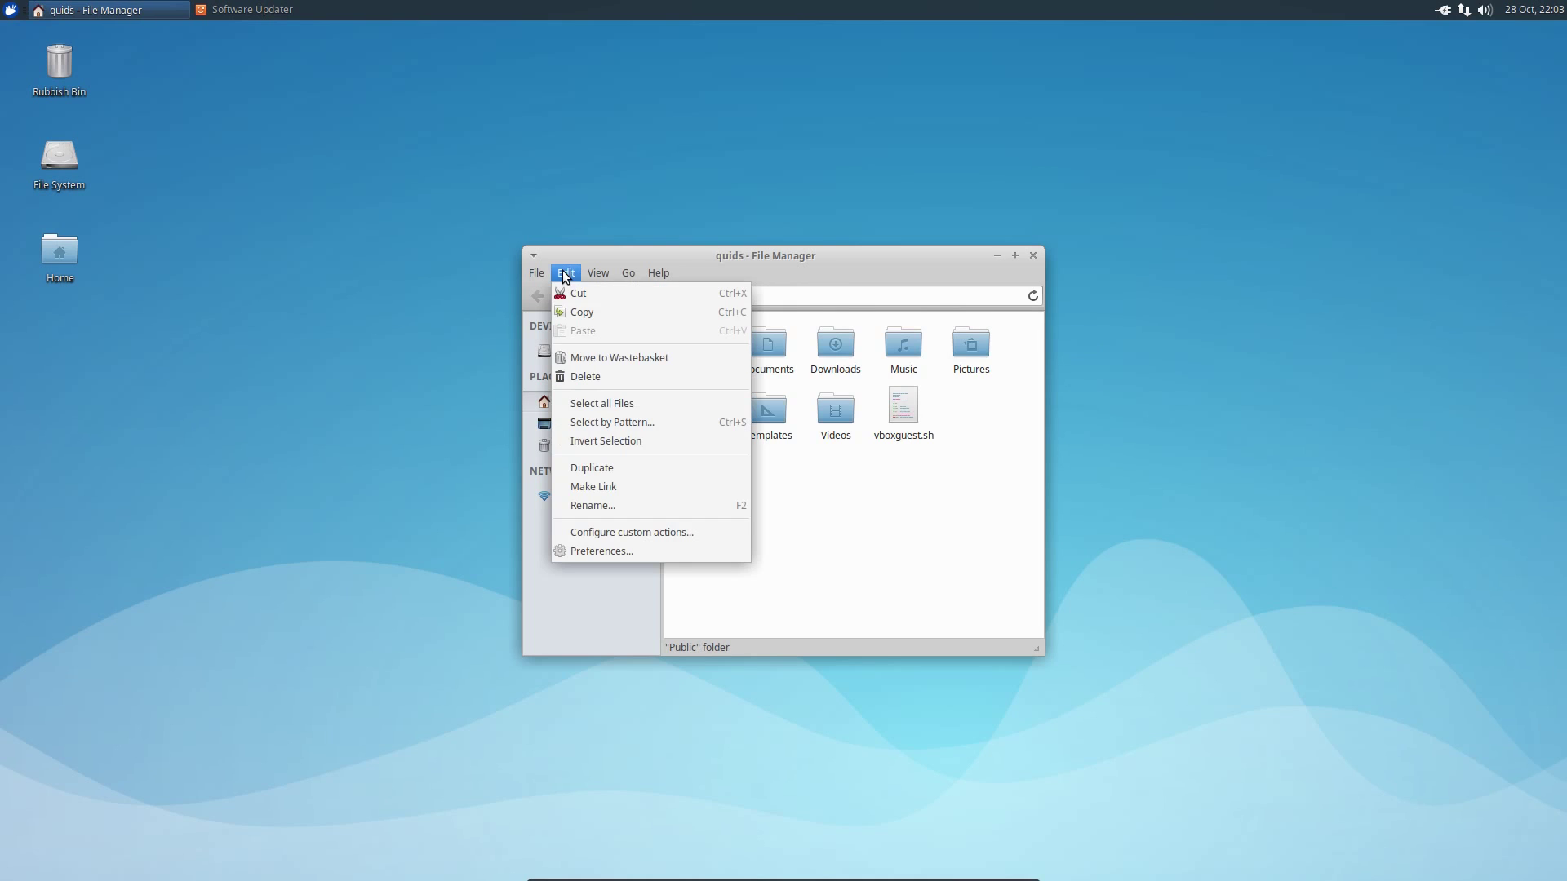
- Review Thunar's Side Pane, Behavior and Advanced preferences, then close the Preferences dialog
click(649, 559)
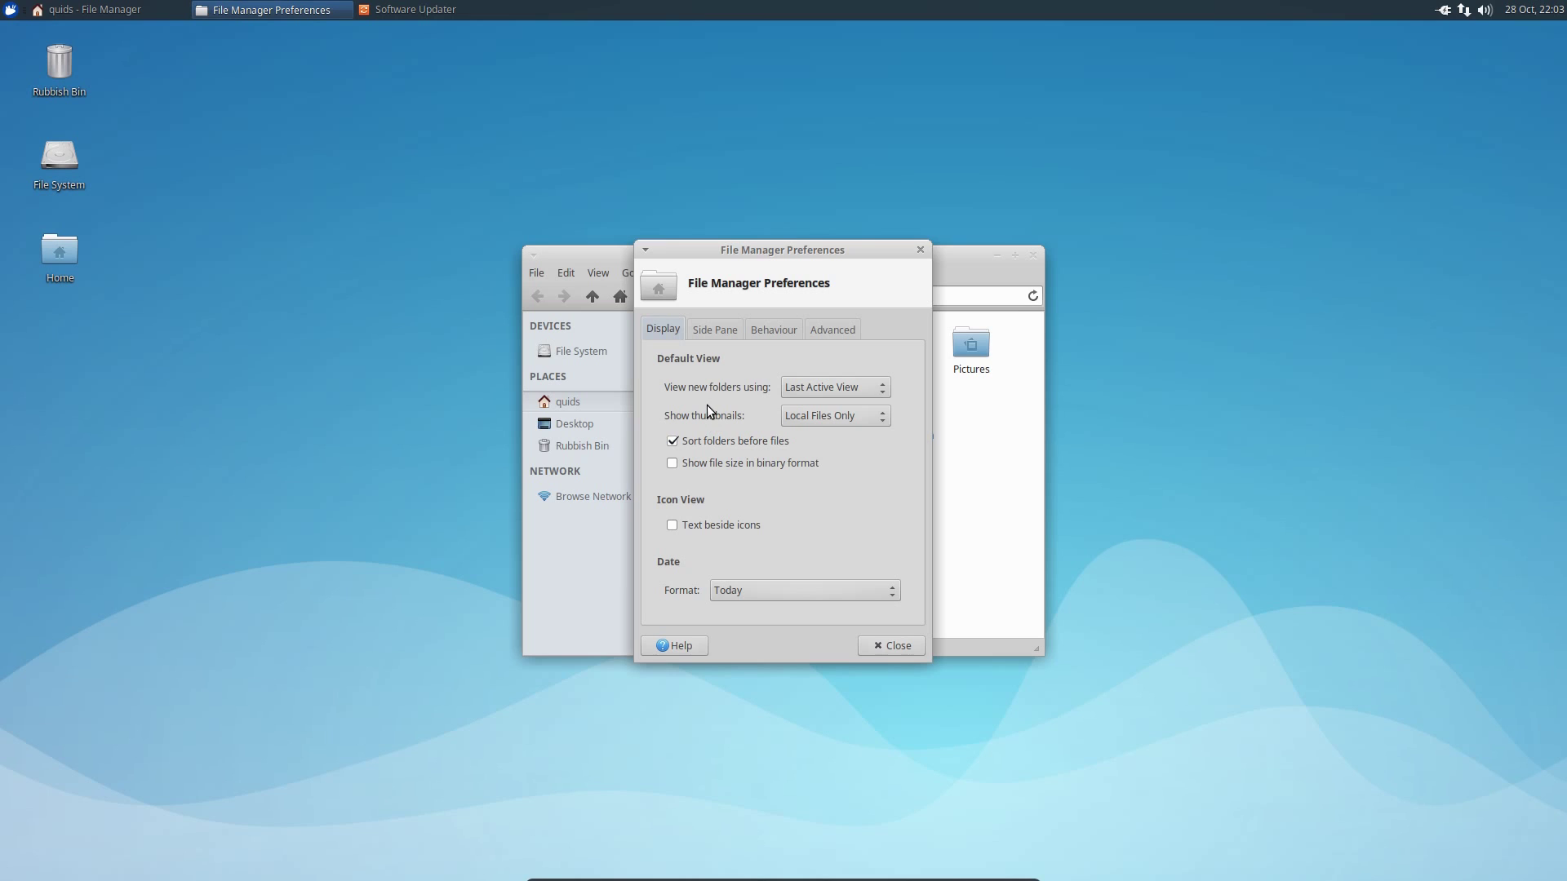
click(716, 333)
click(775, 326)
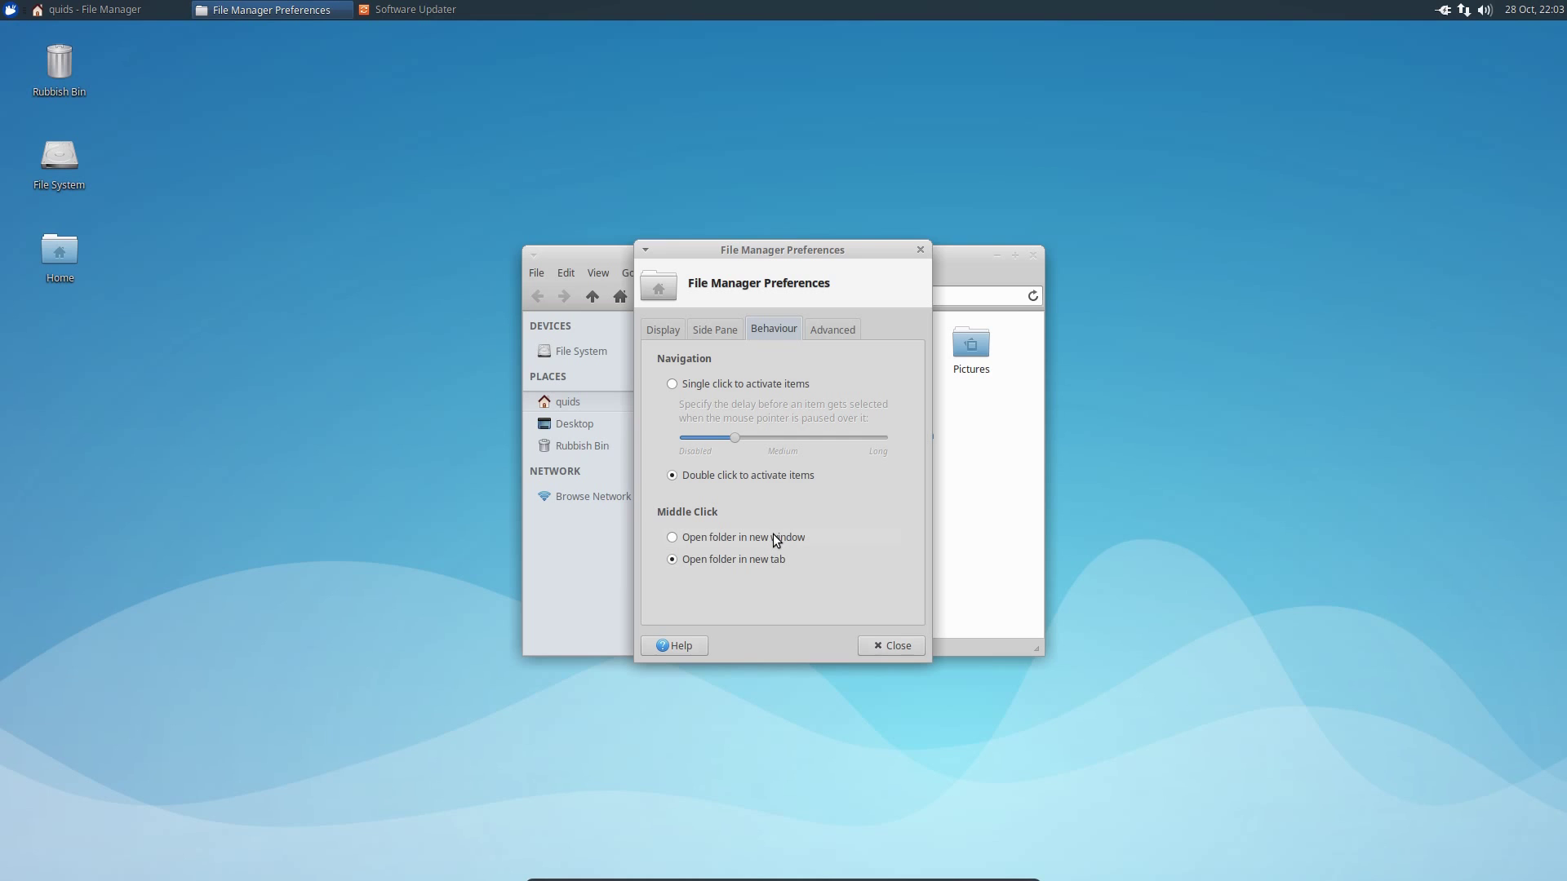
click(849, 329)
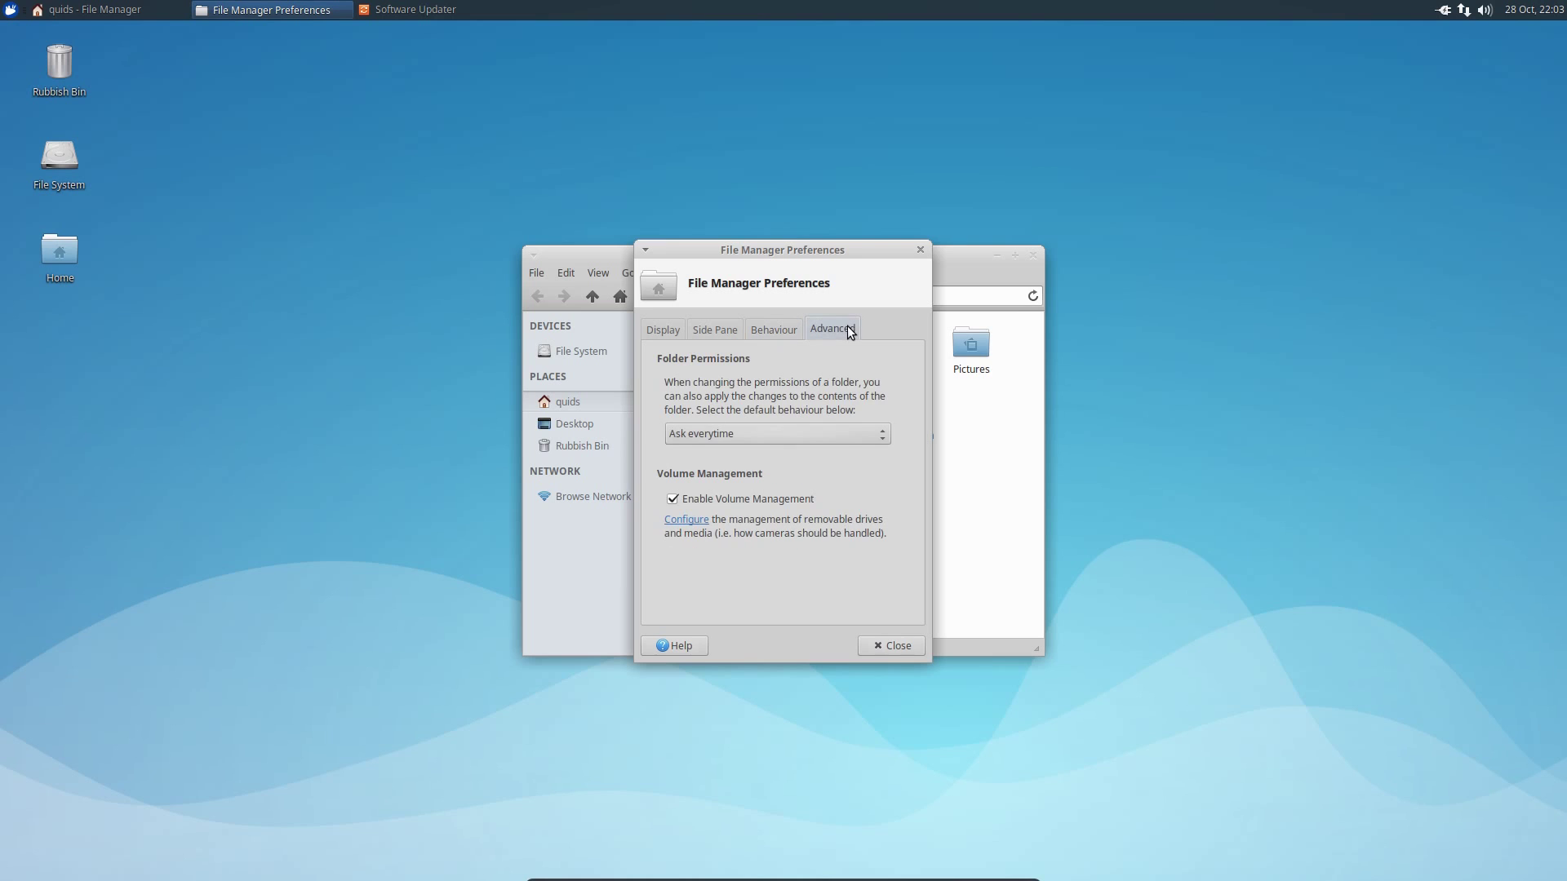
click(892, 647)
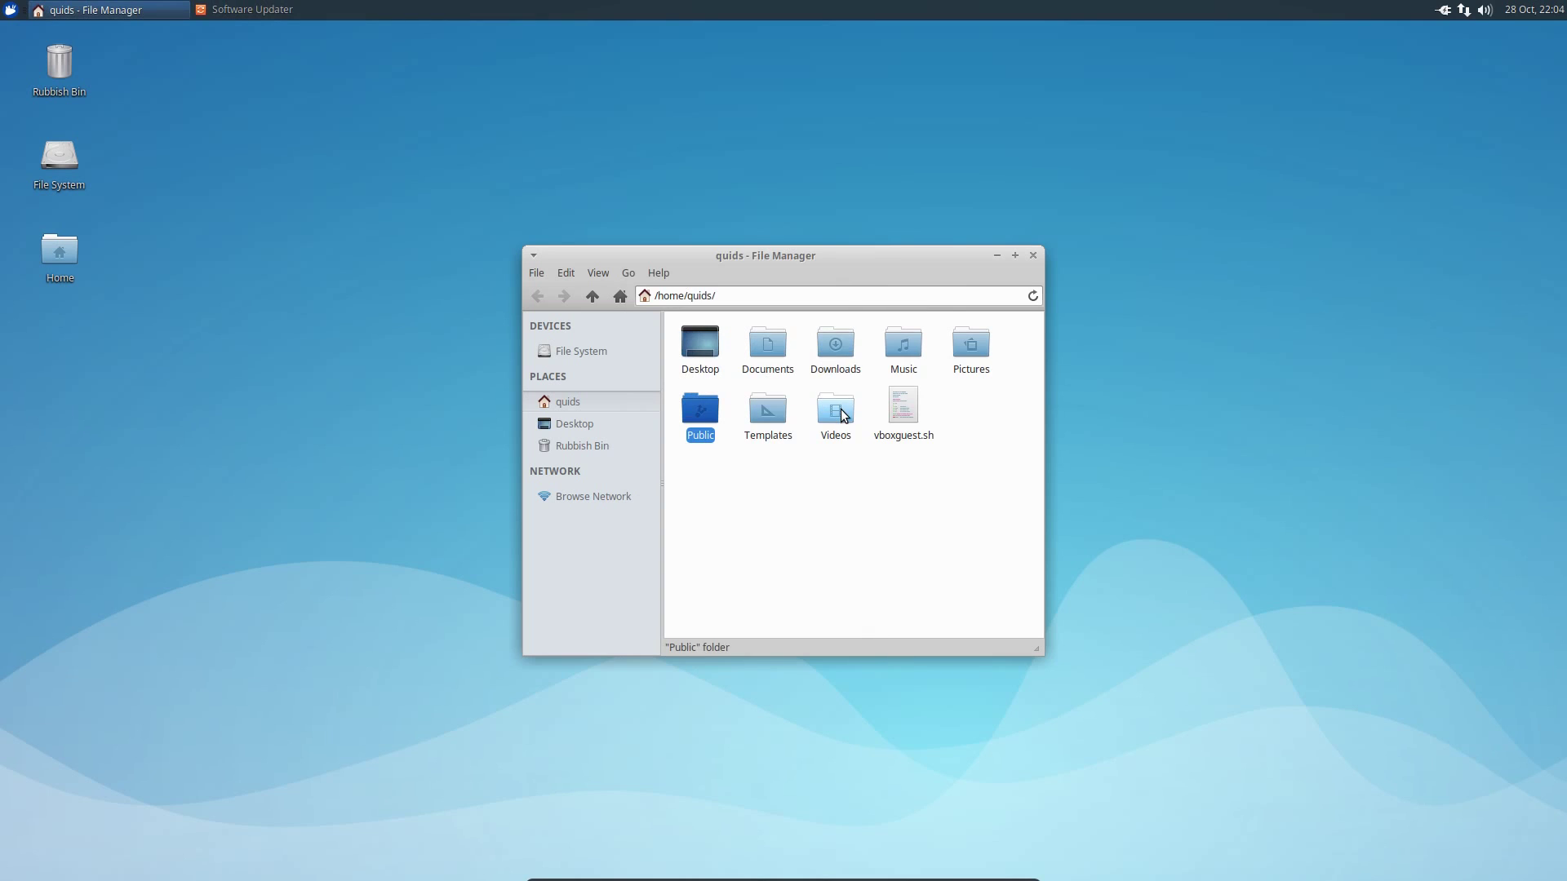
click(603, 274)
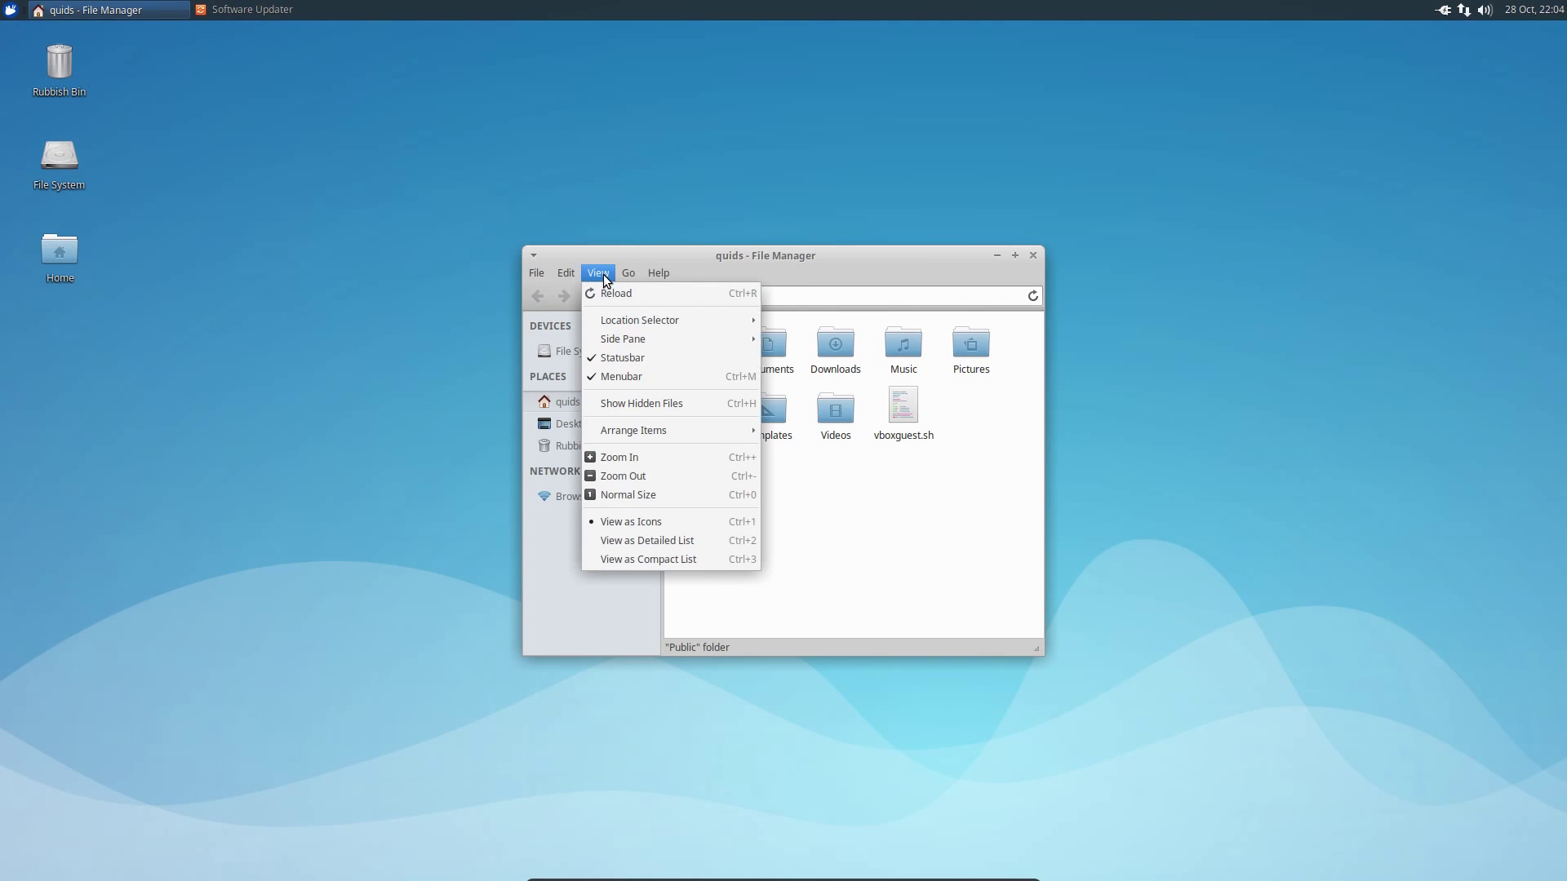
mouse_move(614, 325)
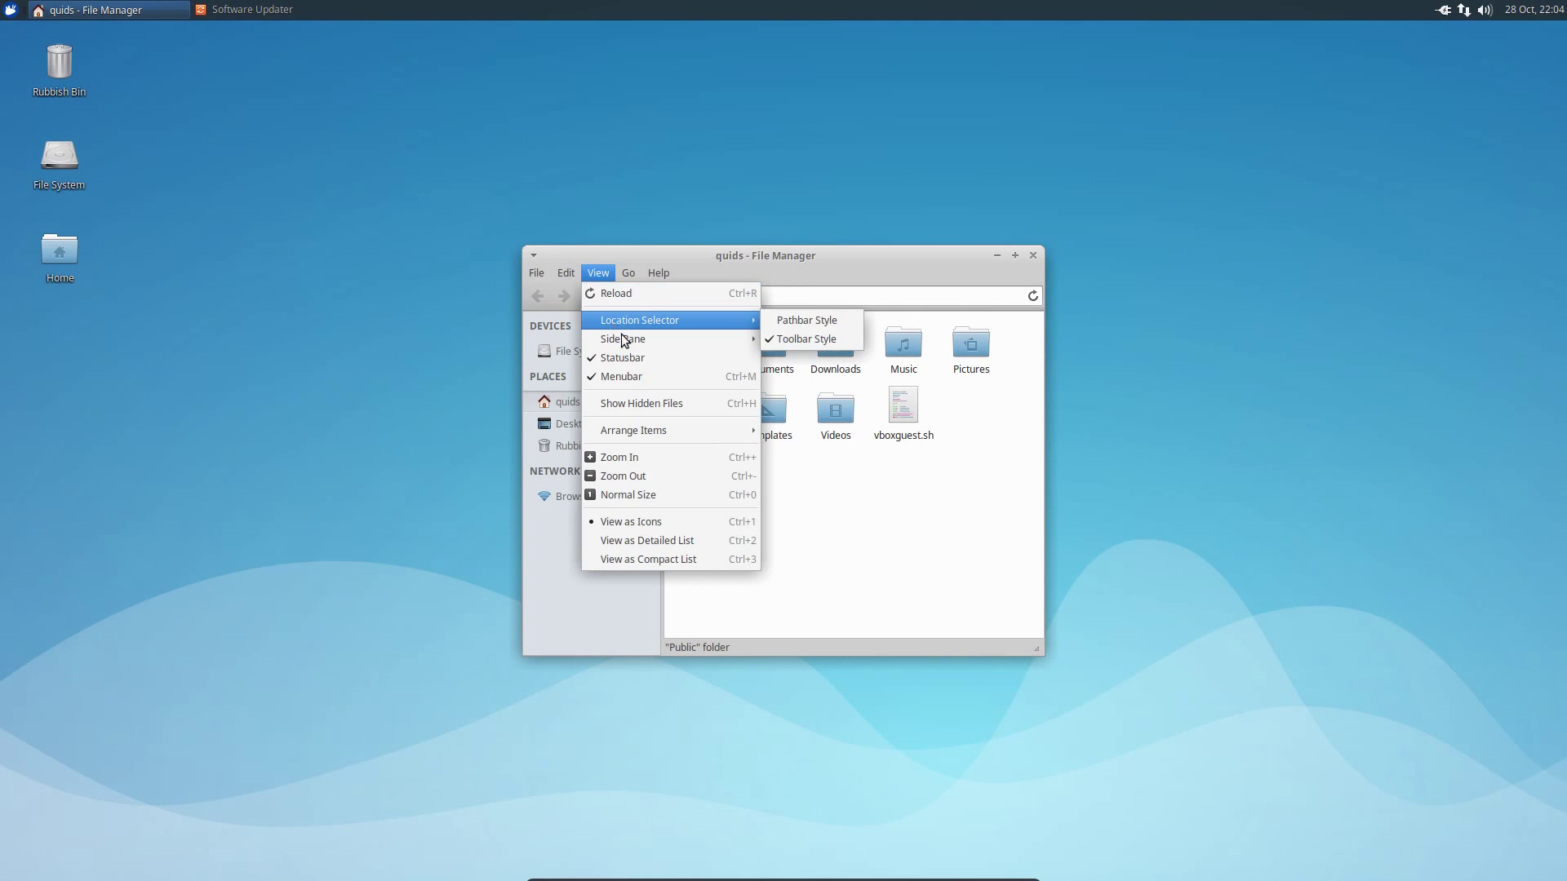
click(647, 540)
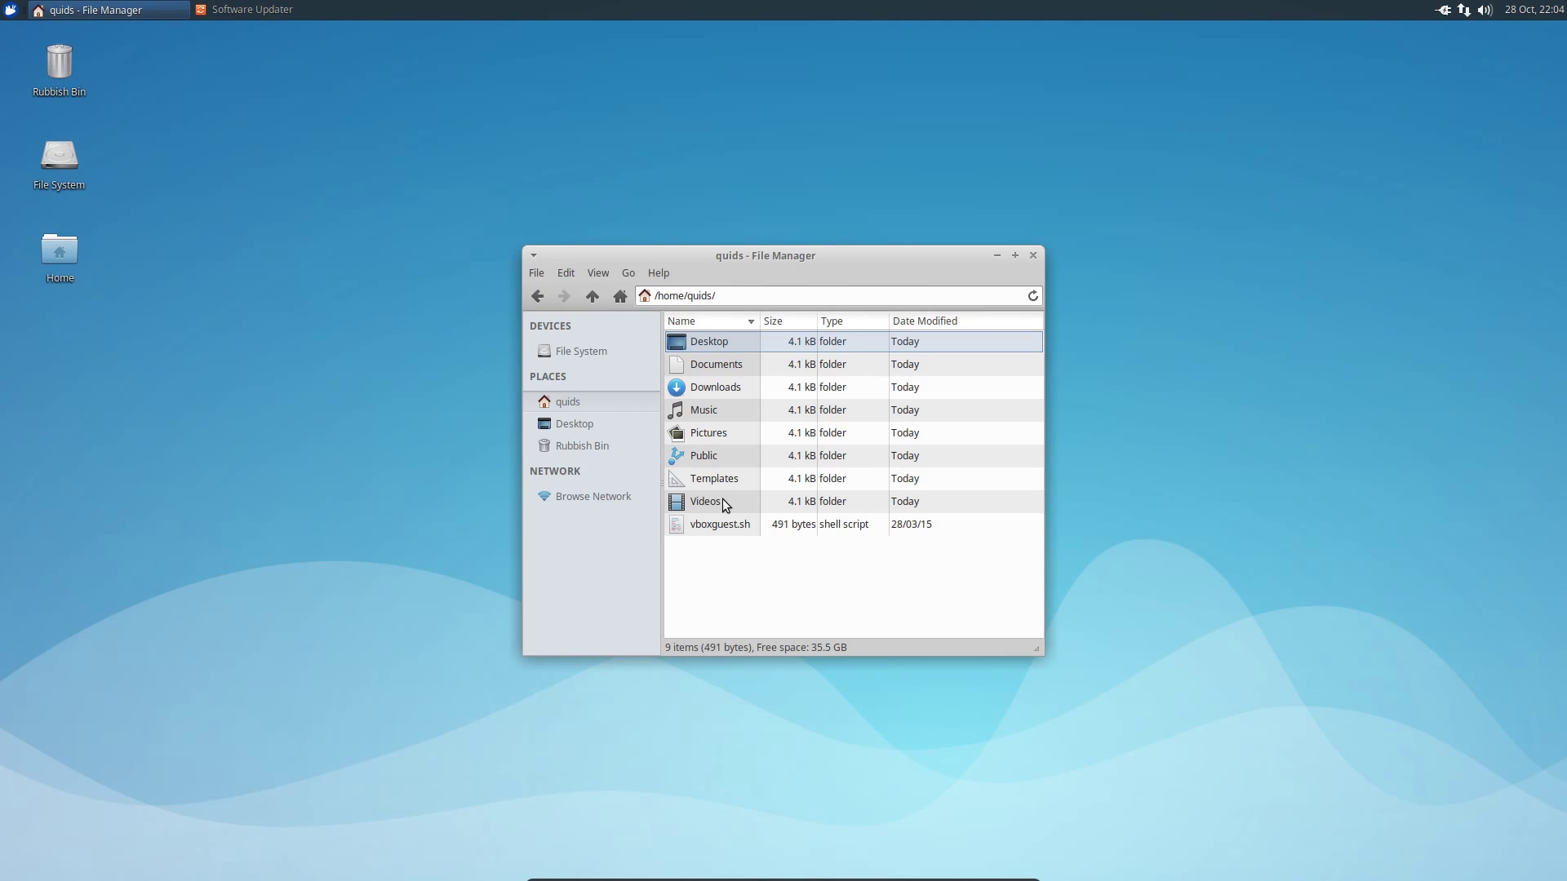
double_click(698, 413)
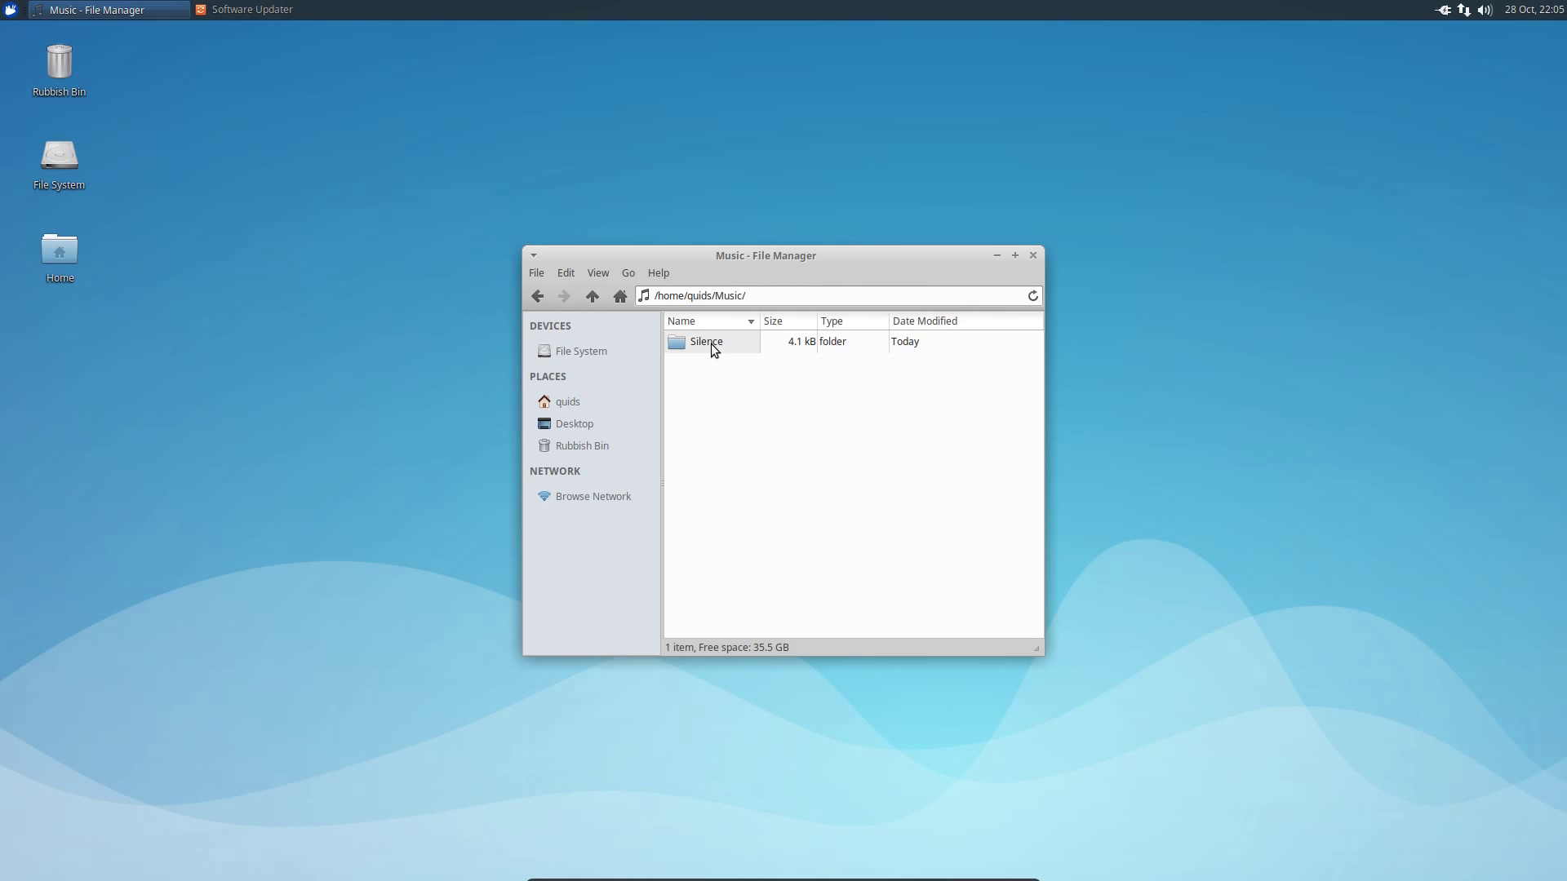
double_click(711, 344)
key(ctrl+1)
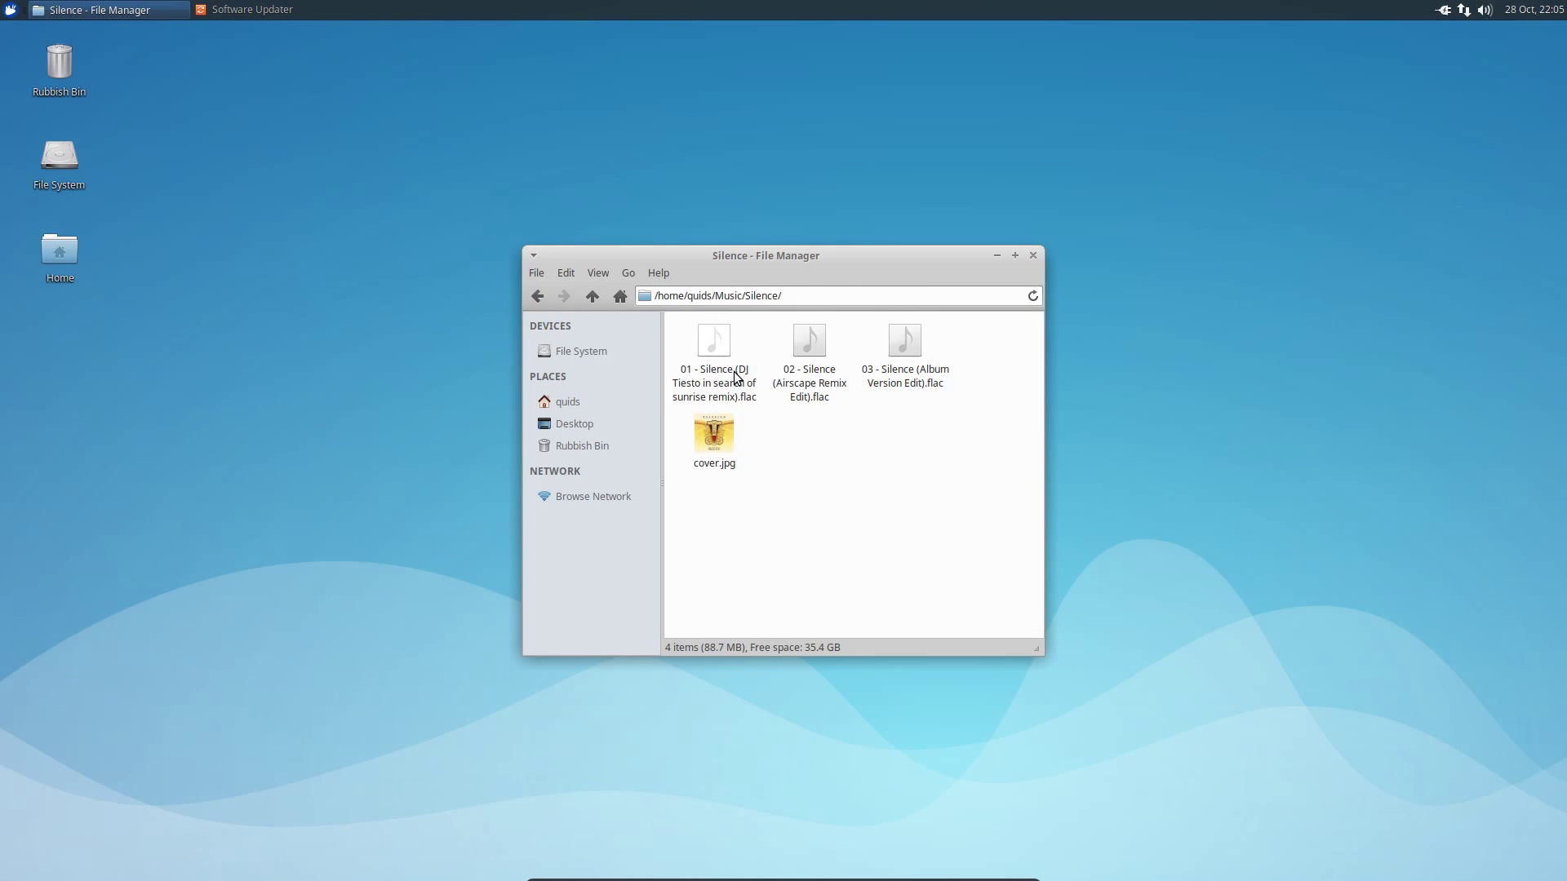
click(591, 301)
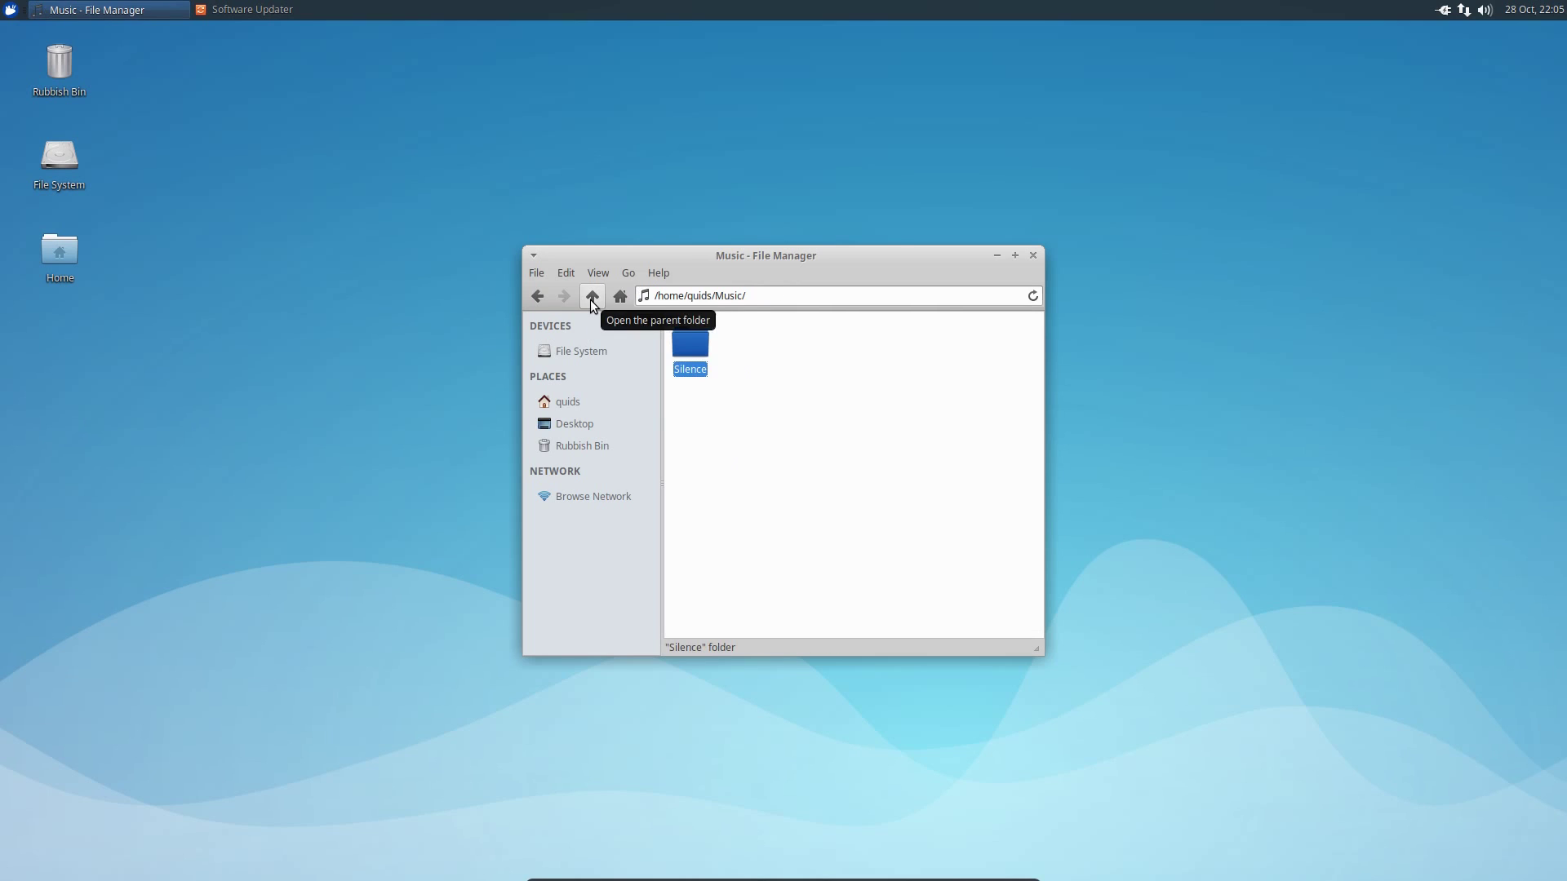
click(591, 300)
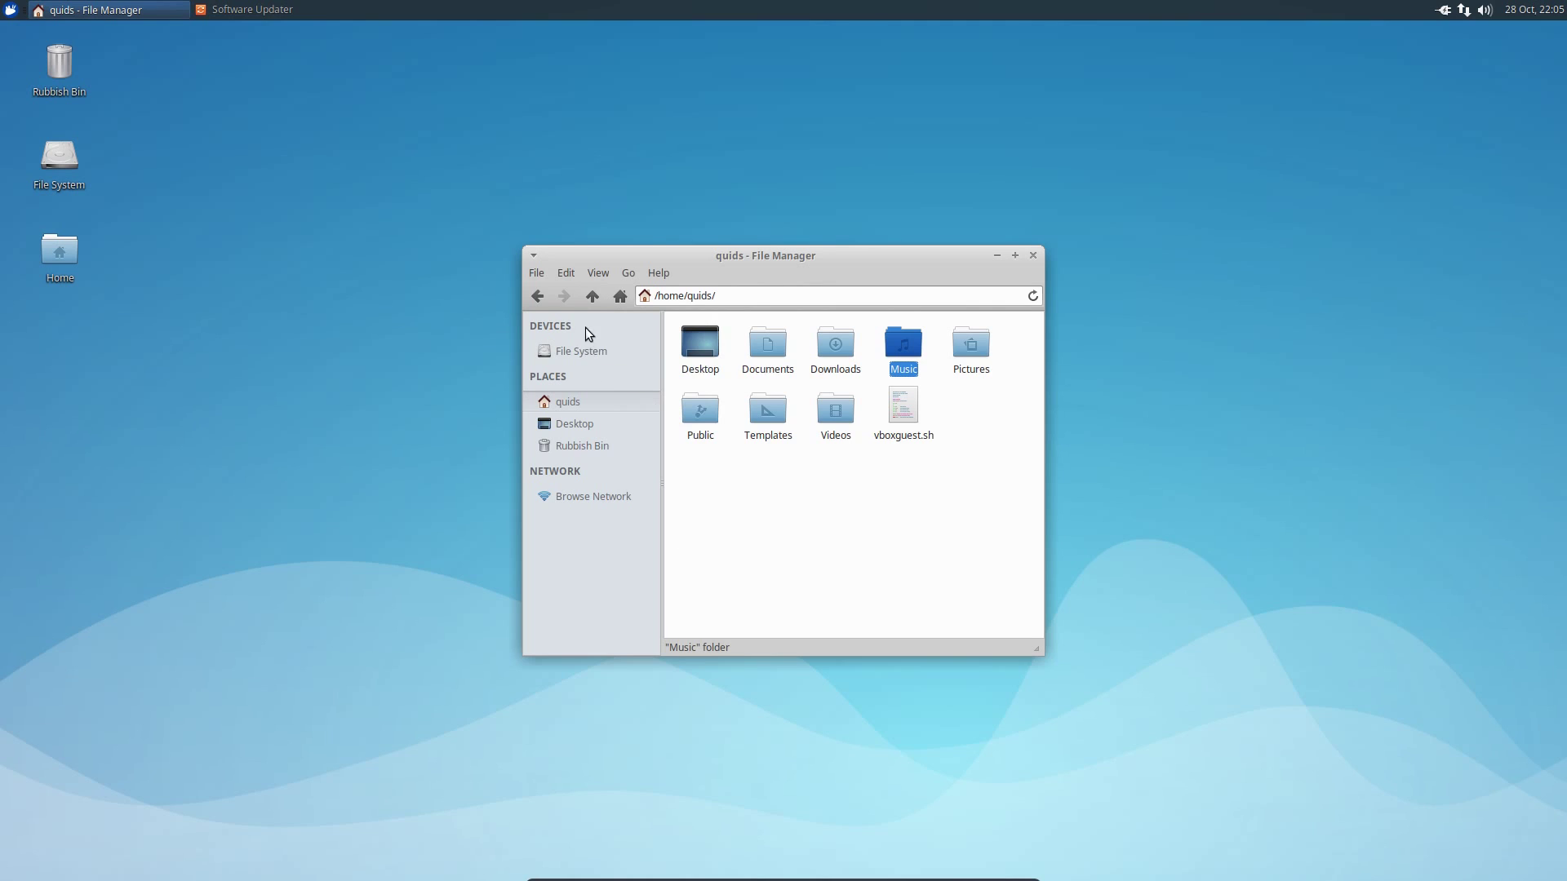
- Close Thunar and browse the Whisker Menu's Accessories, Education, Games and Graphics categories
key(ctrl+w)
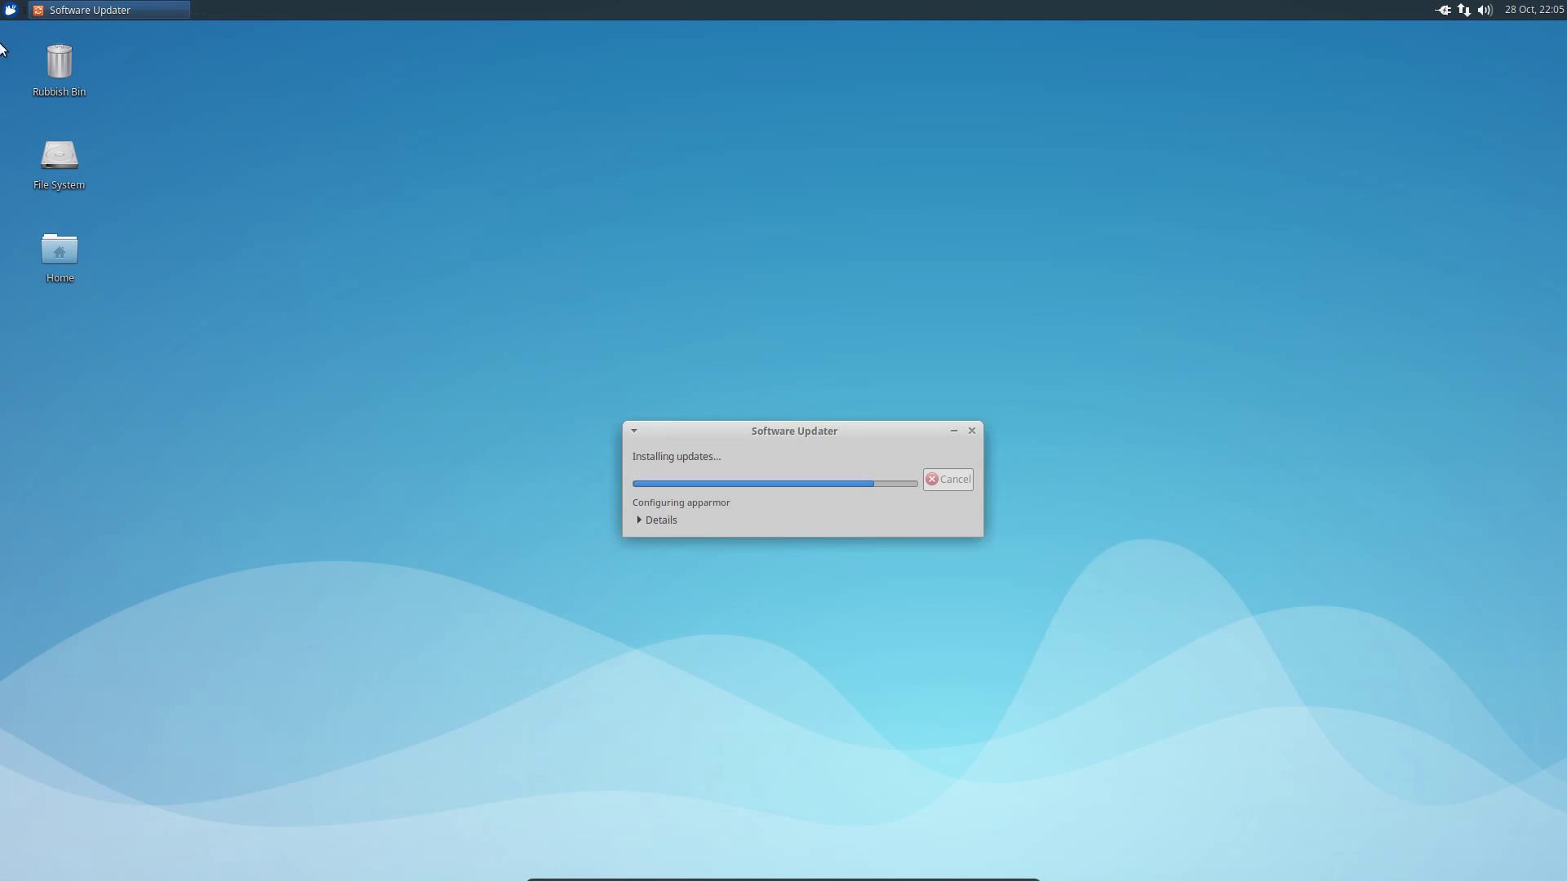
click(10, 9)
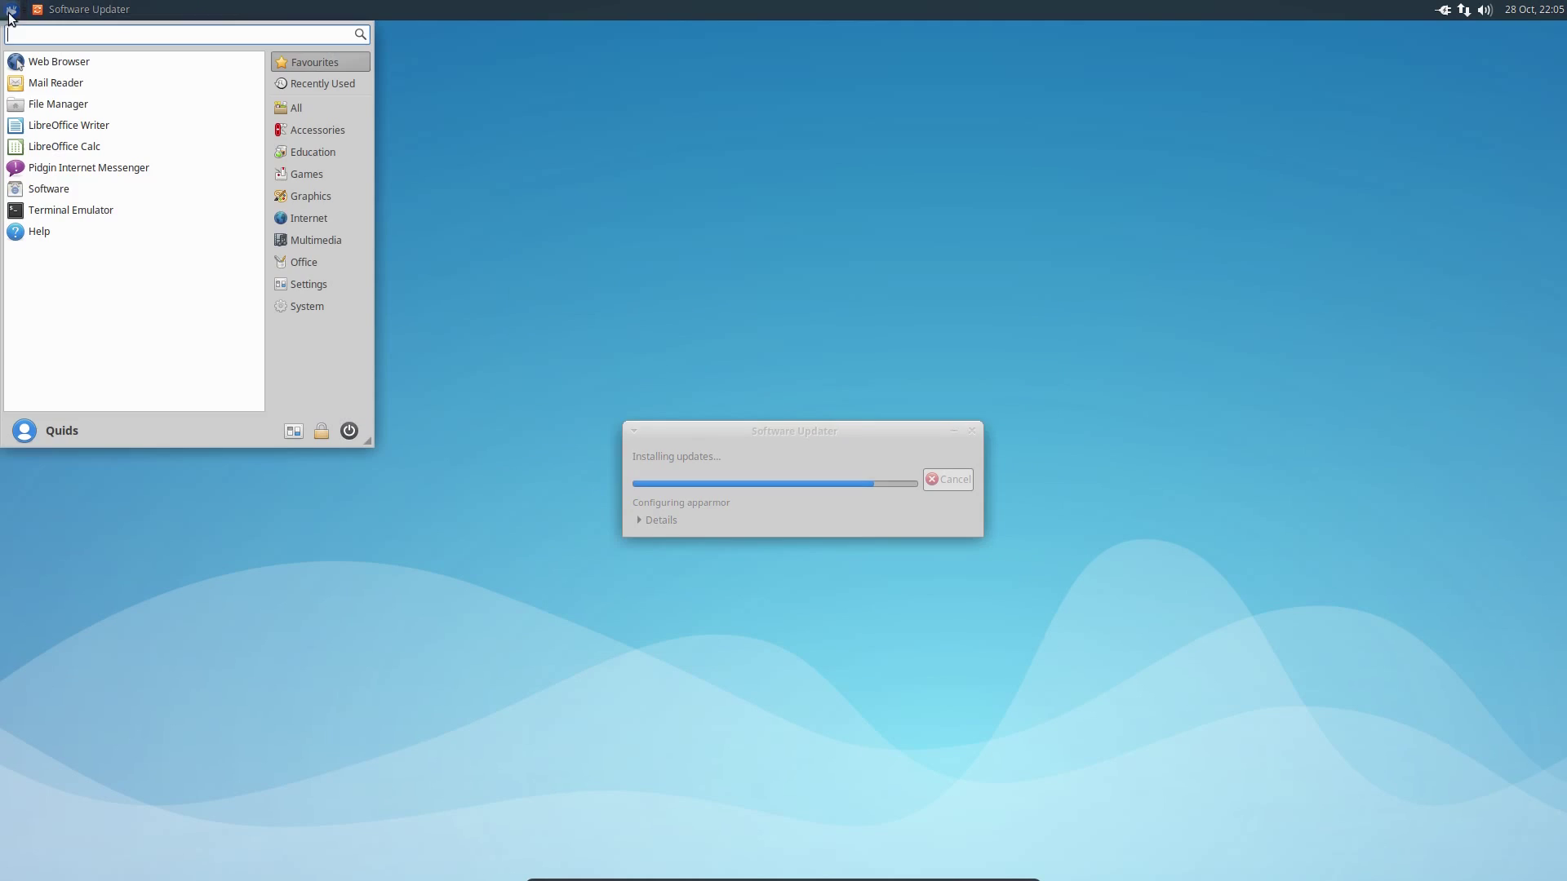
click(308, 137)
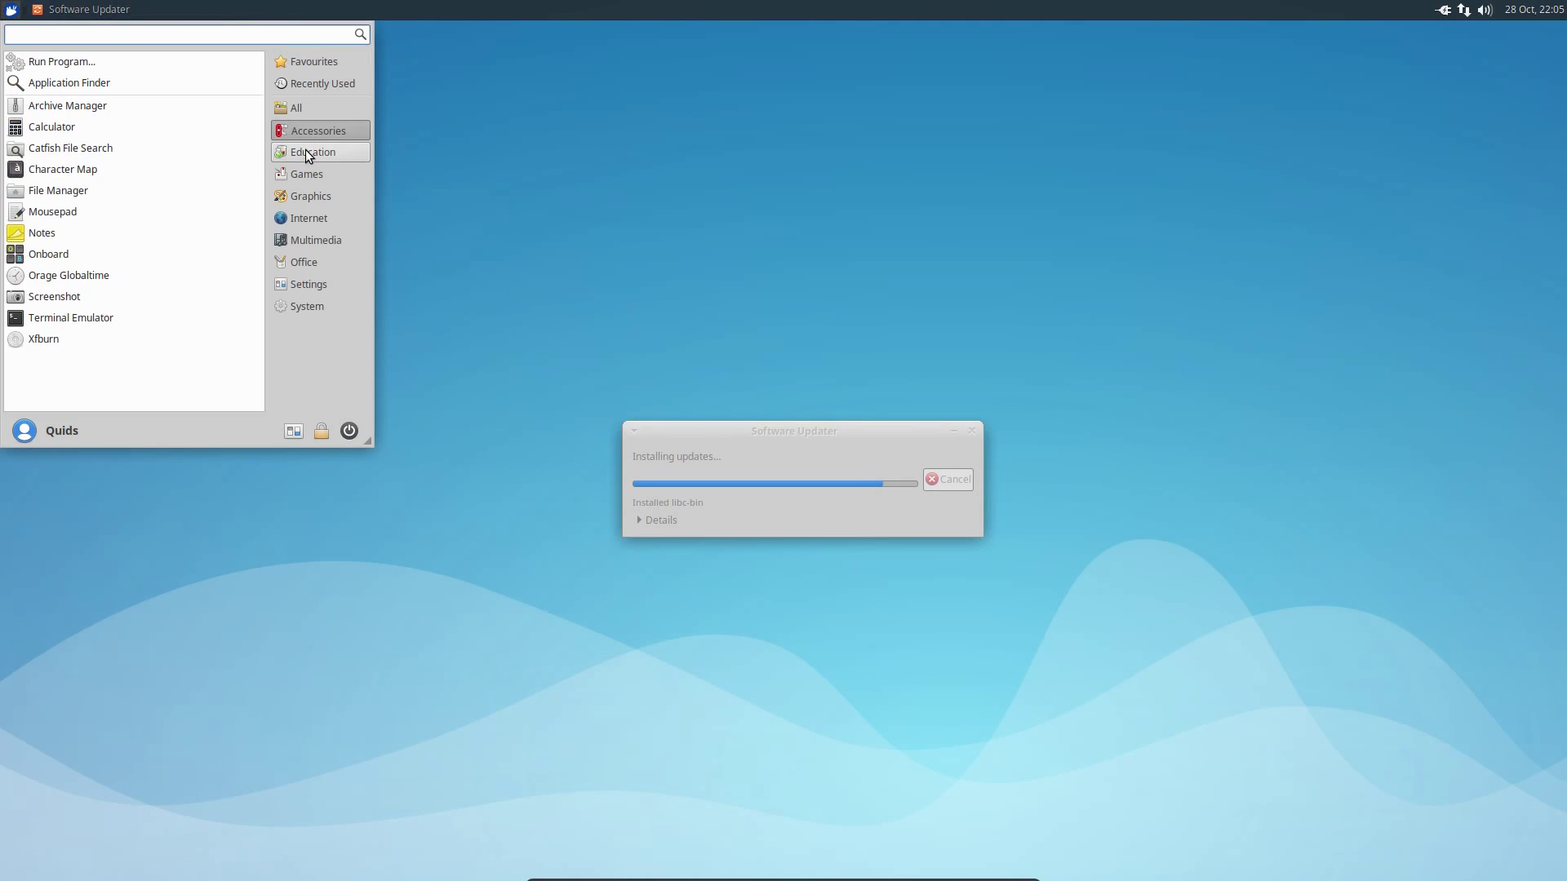
click(297, 164)
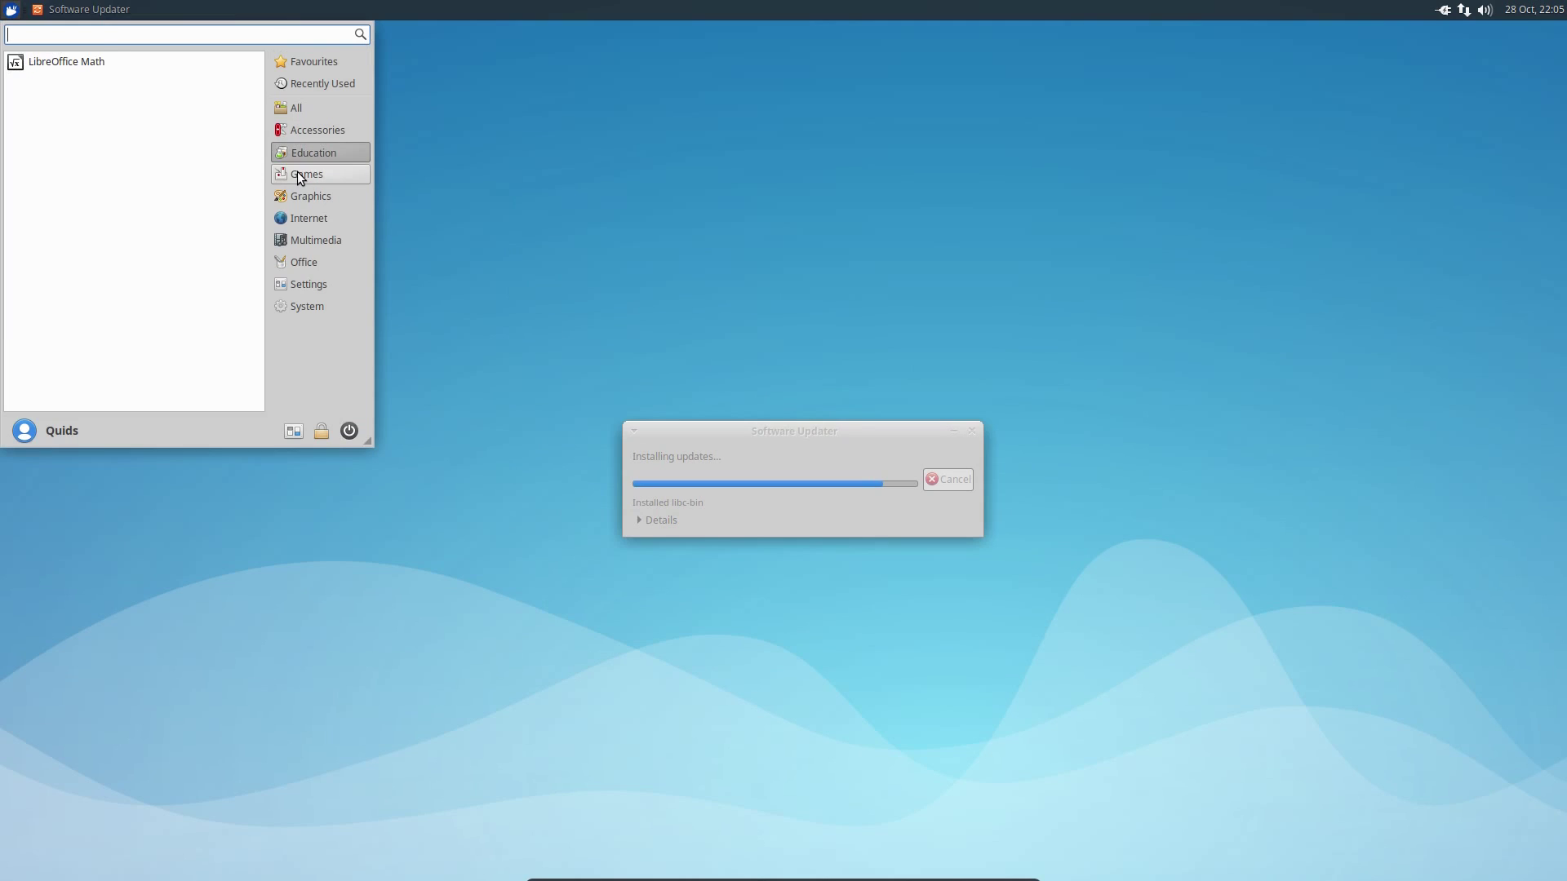
click(297, 172)
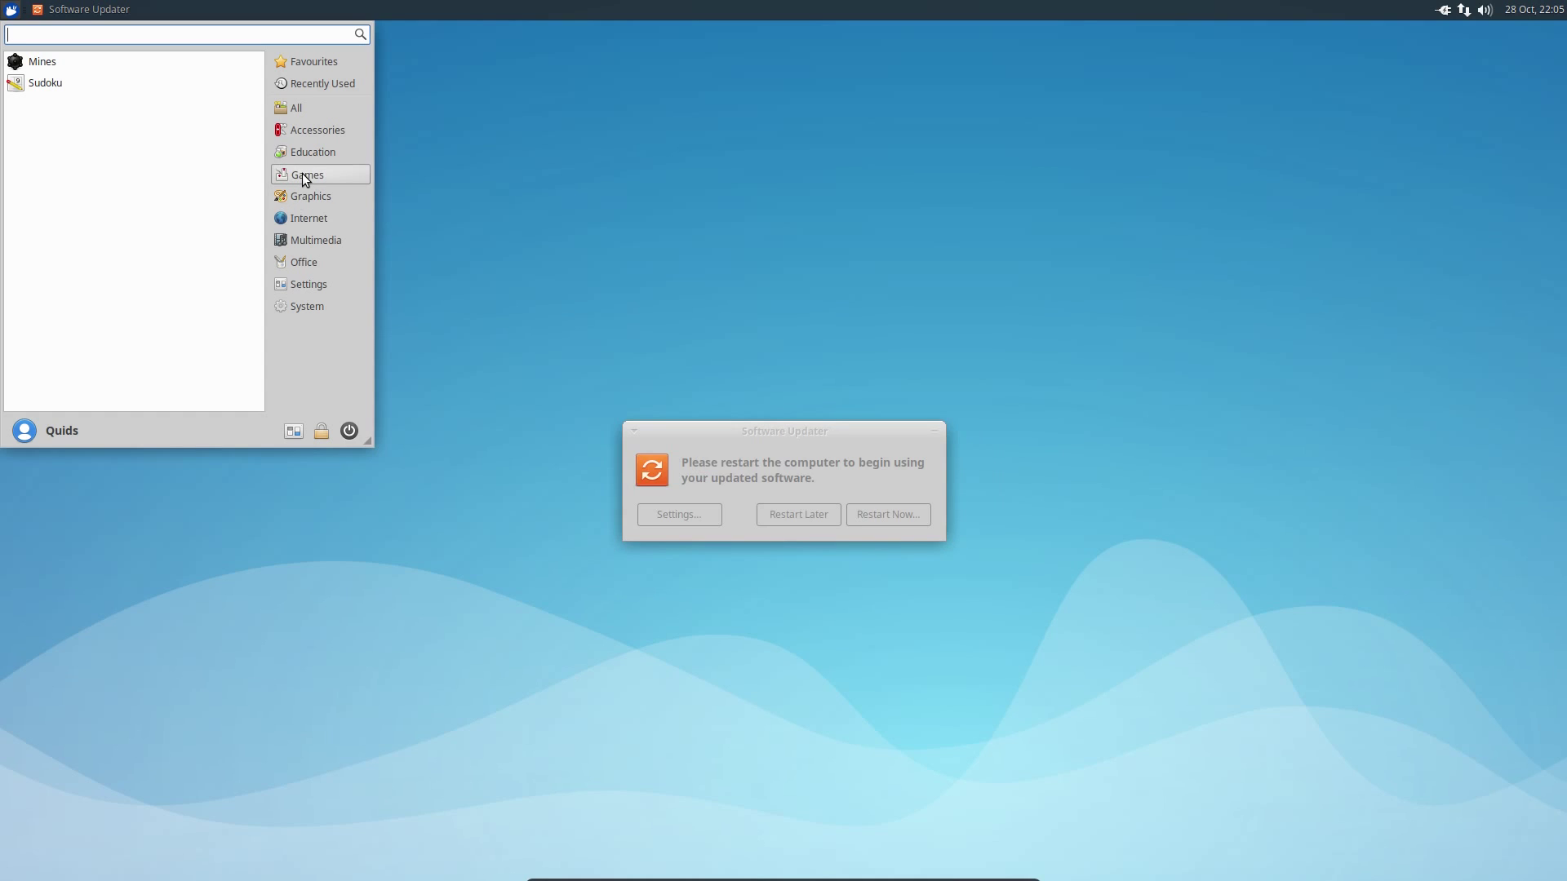
click(315, 196)
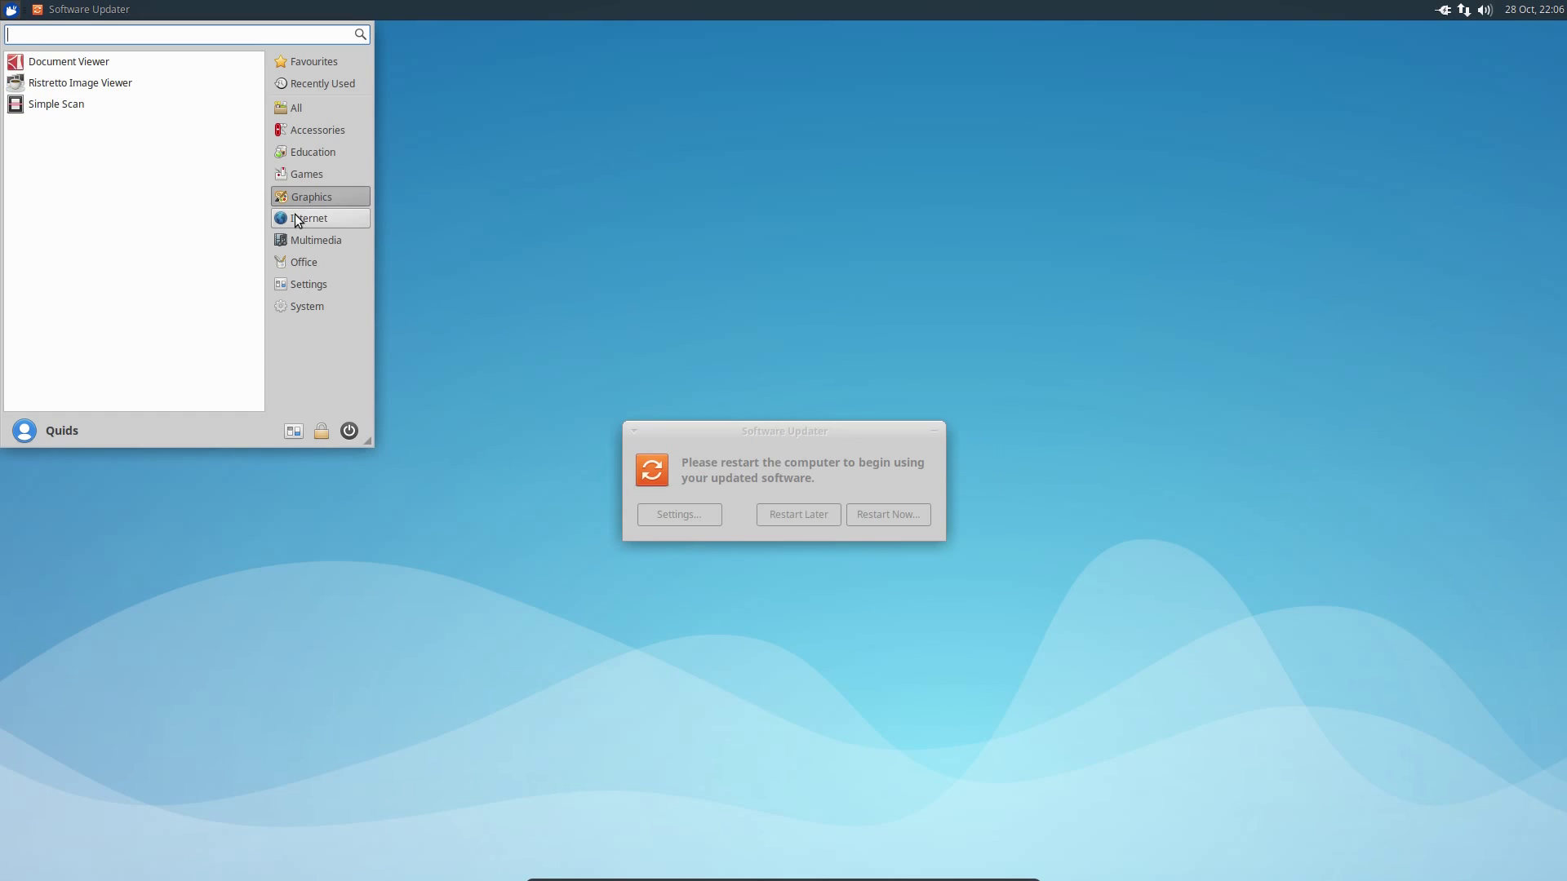
- Browse the Internet, Multimedia, Office and Settings categories, then dismiss the menu and minimize Software Updater
click(300, 219)
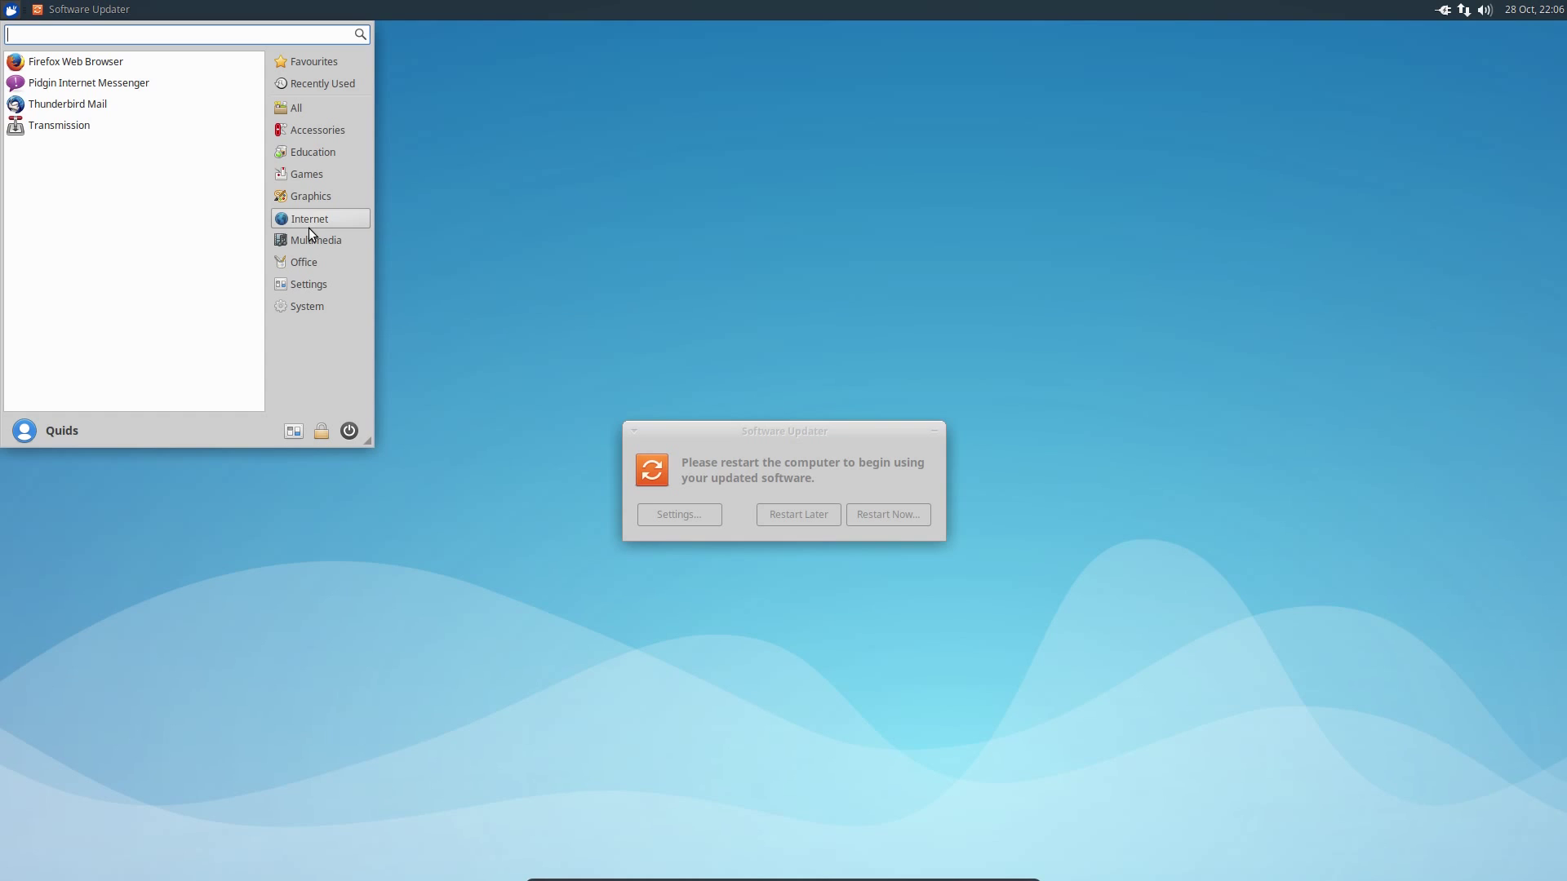
click(311, 247)
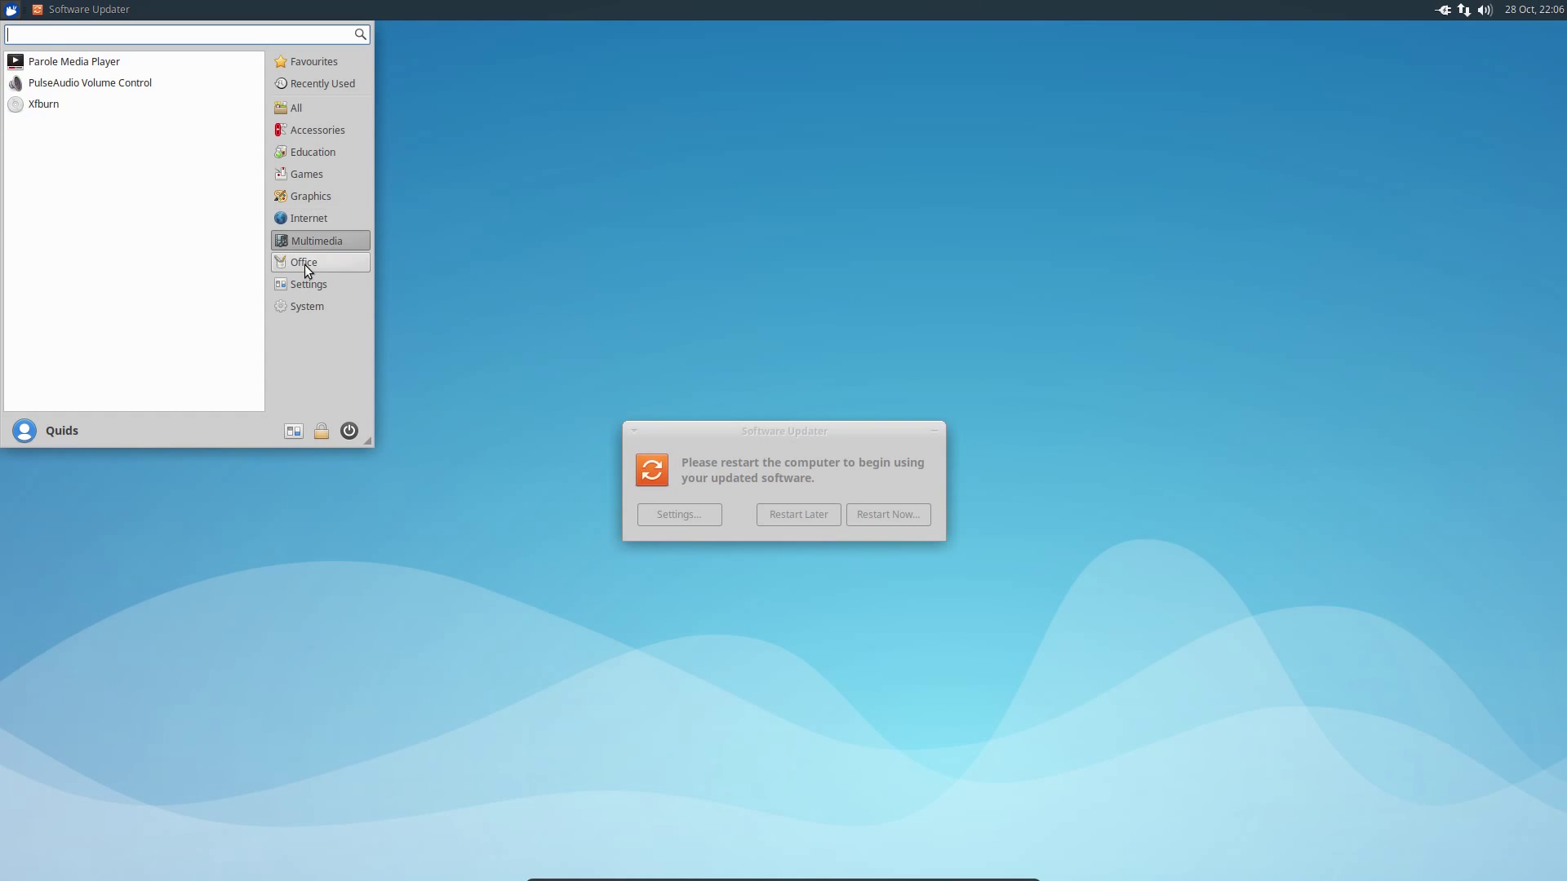
click(307, 264)
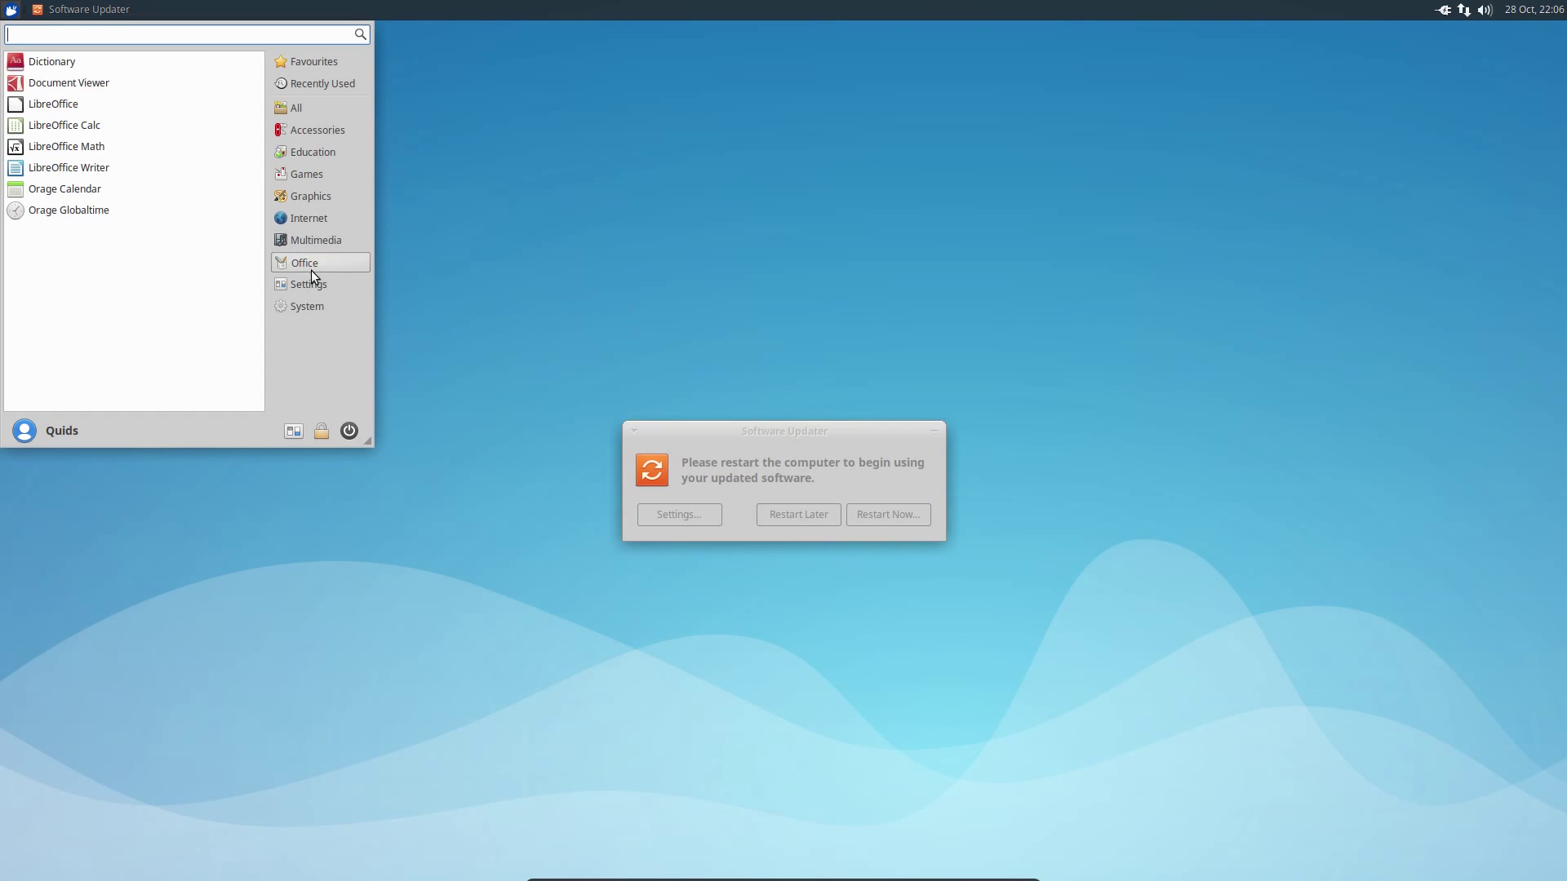
click(315, 290)
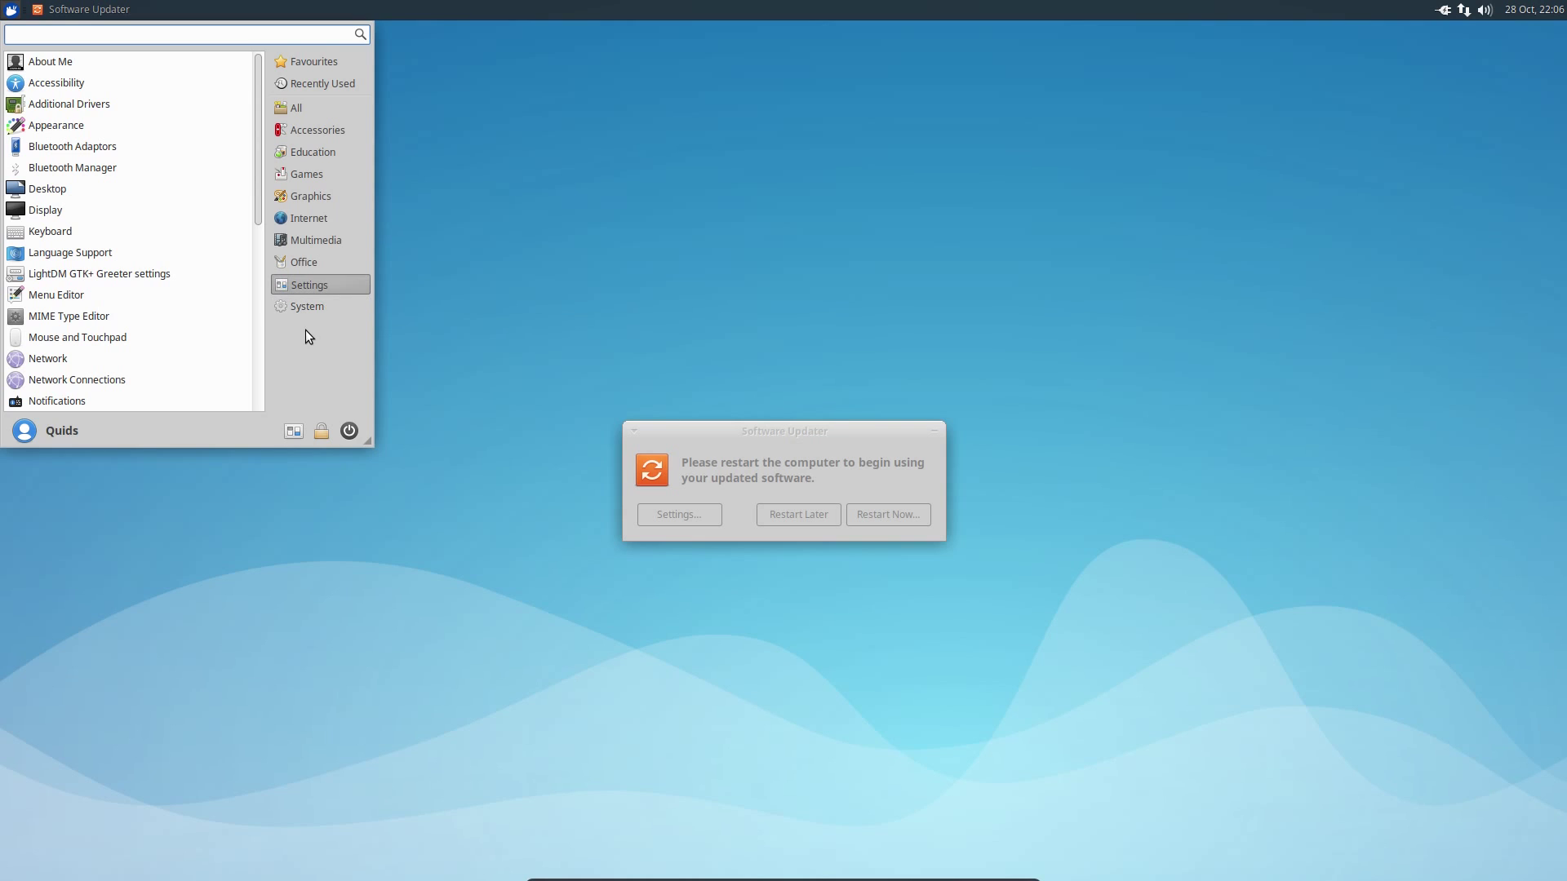
click(586, 275)
click(934, 431)
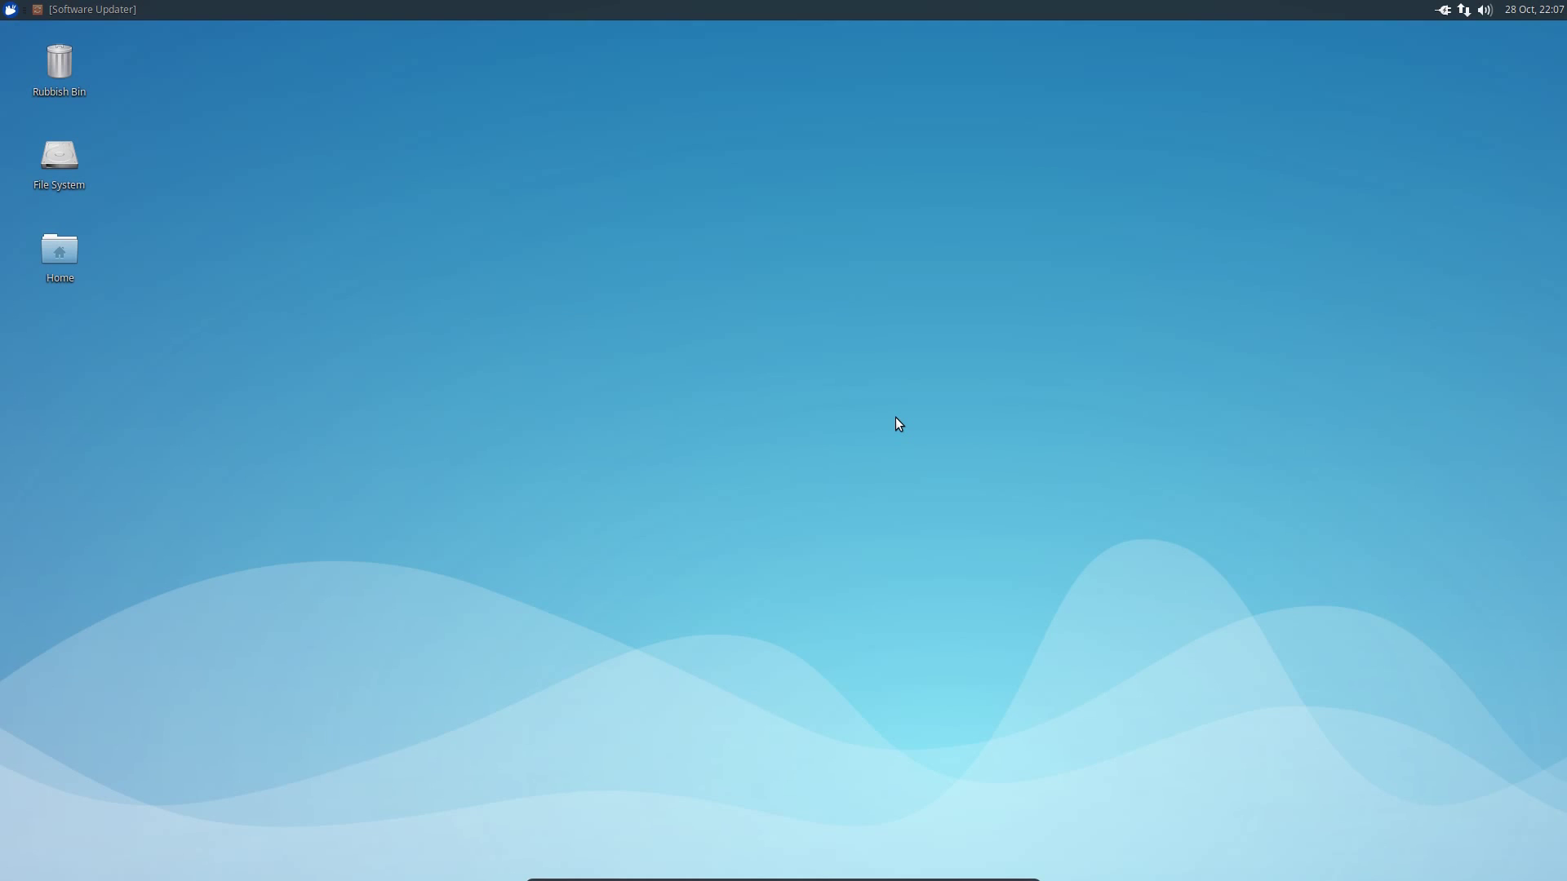
- Show the Internet category in the Whisker Menu
click(11, 9)
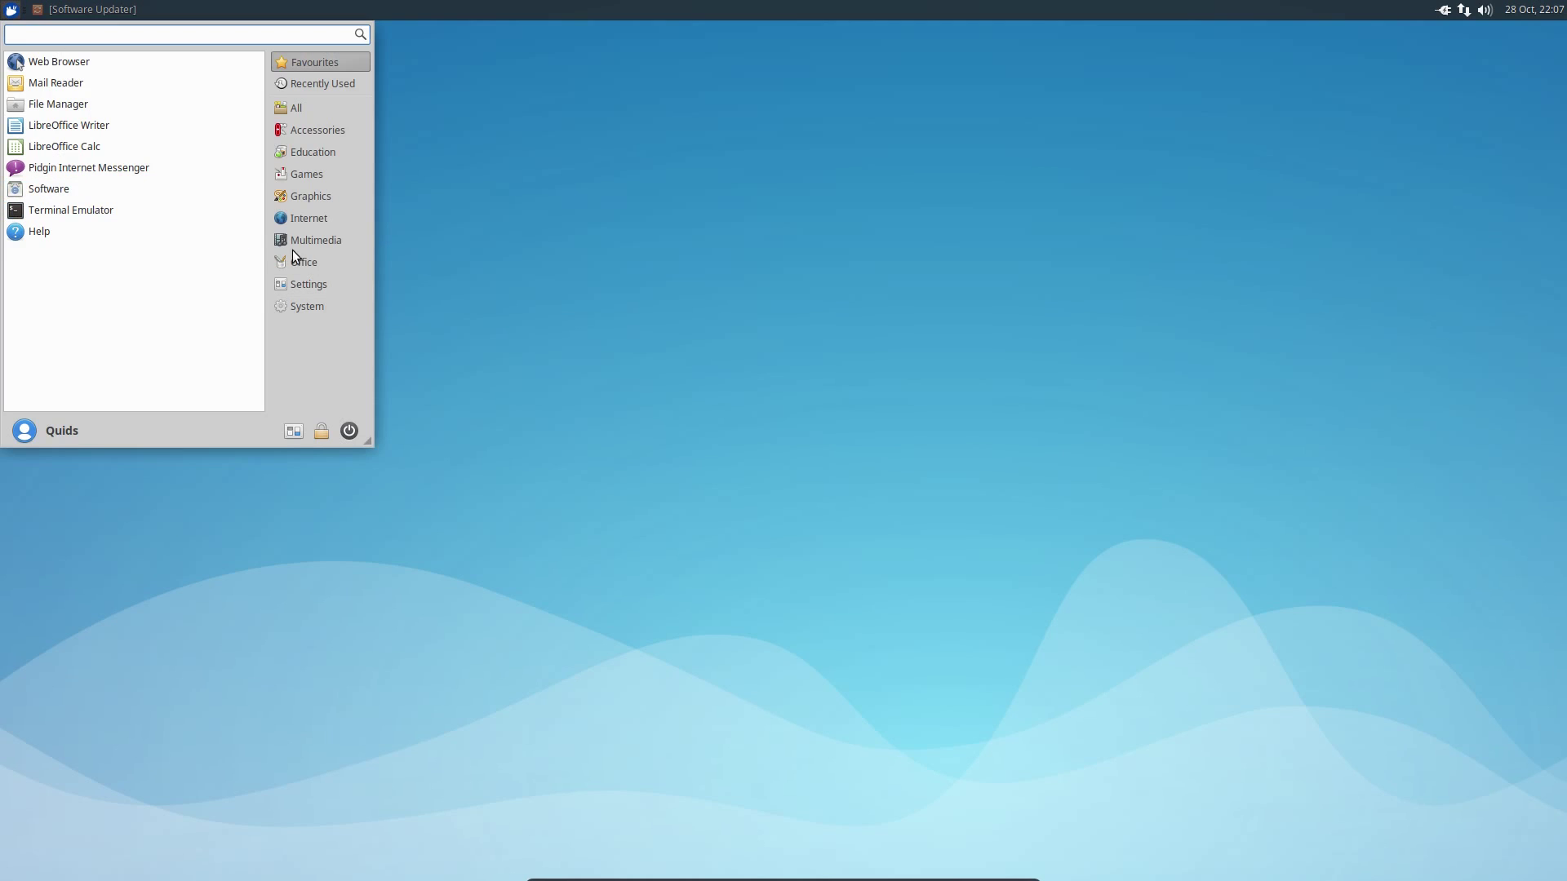
click(310, 217)
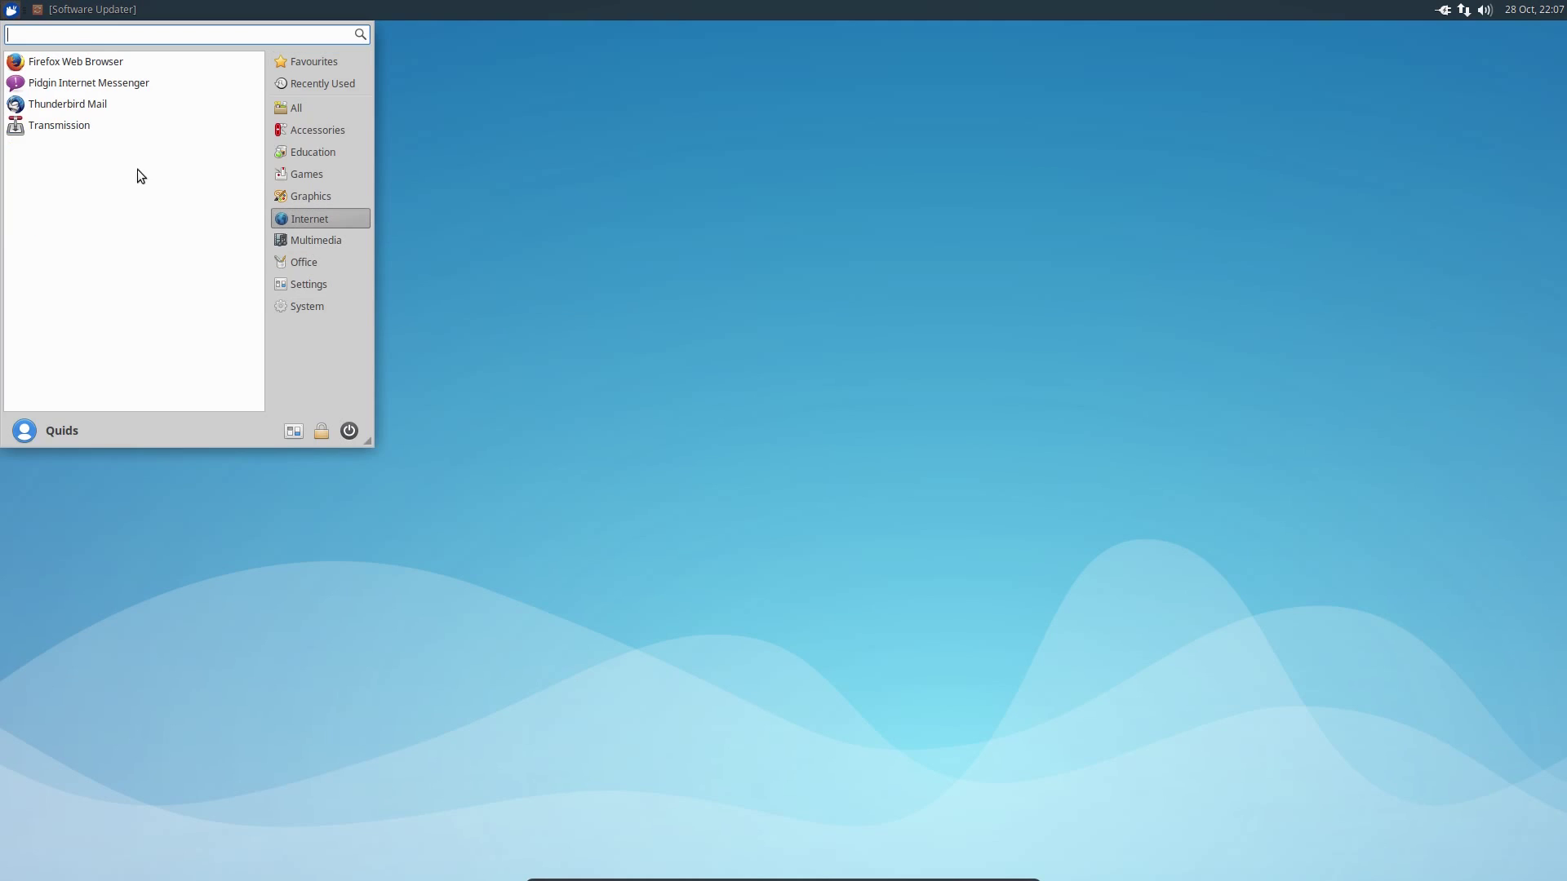
- Launch Firefox to the Ubuntu Start Page, then quit it with Ctrl+Q
click(83, 72)
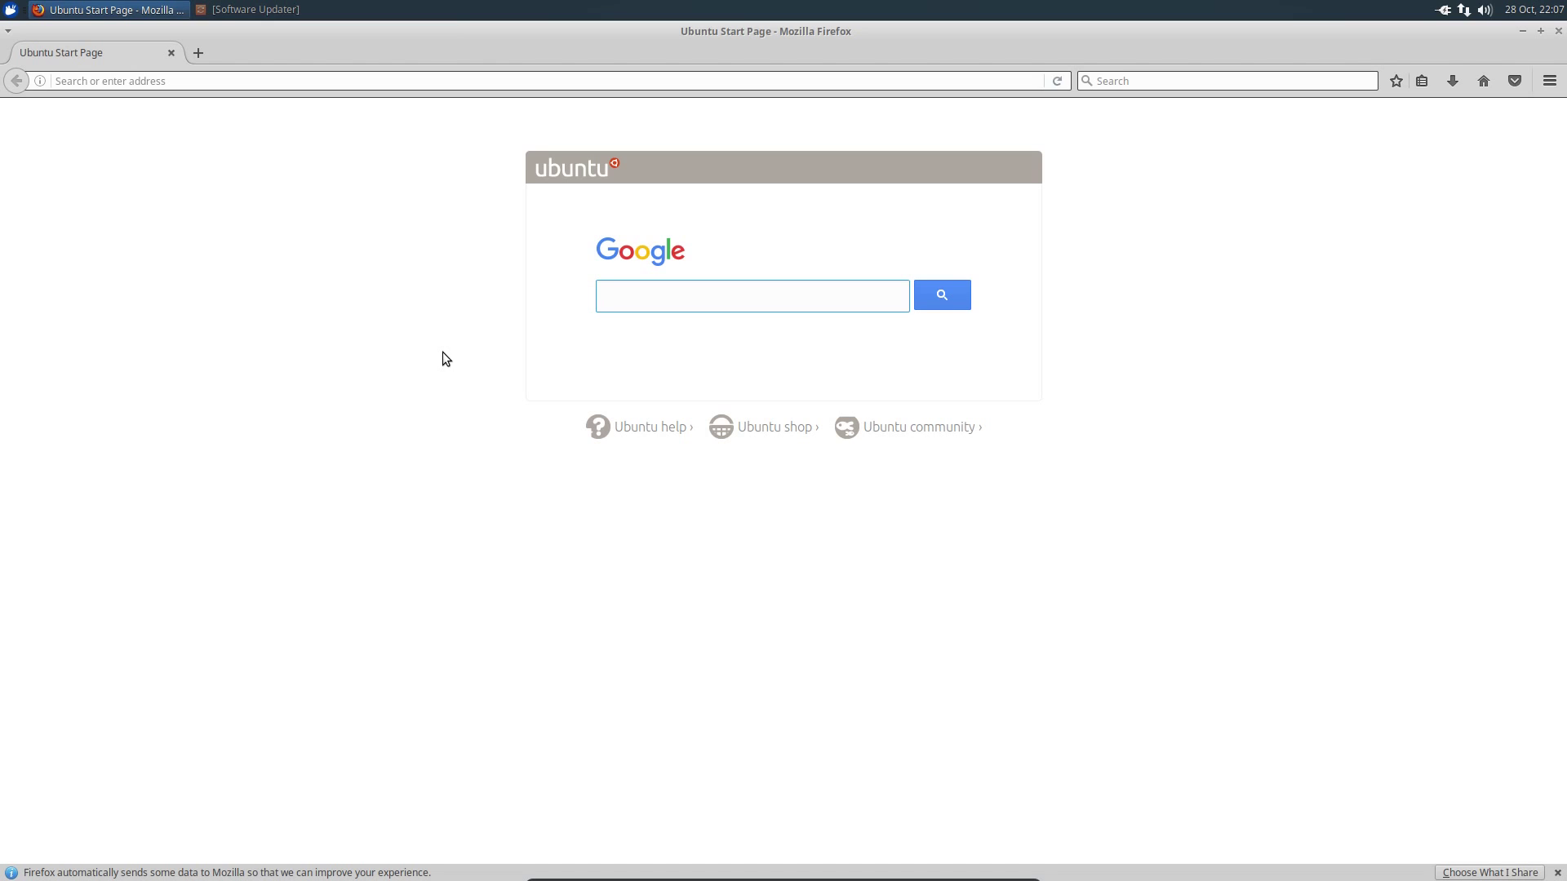
key(ctrl+q)
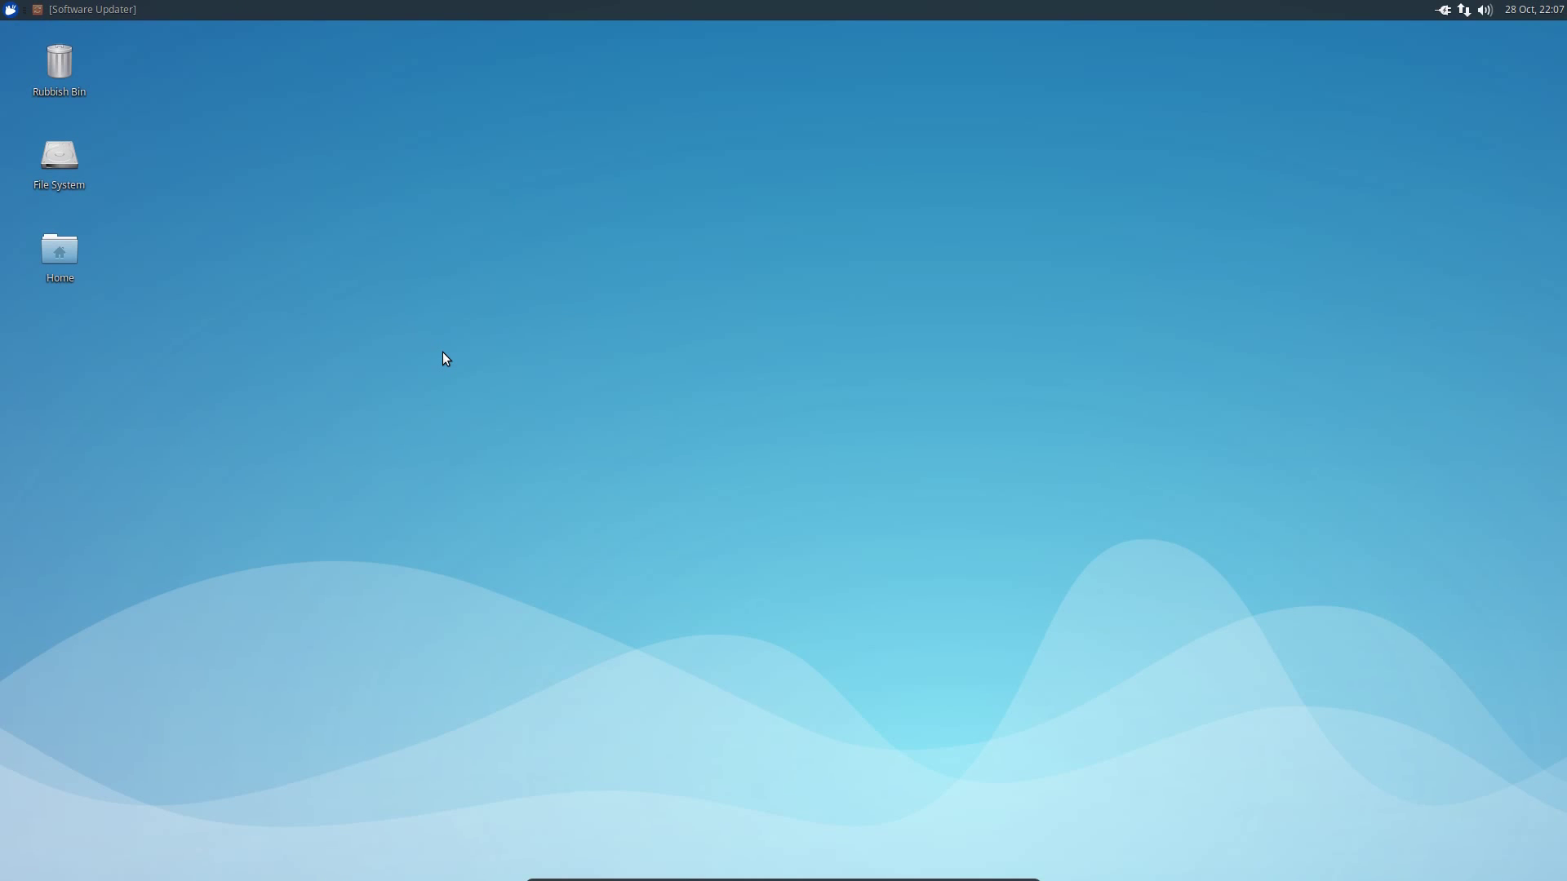